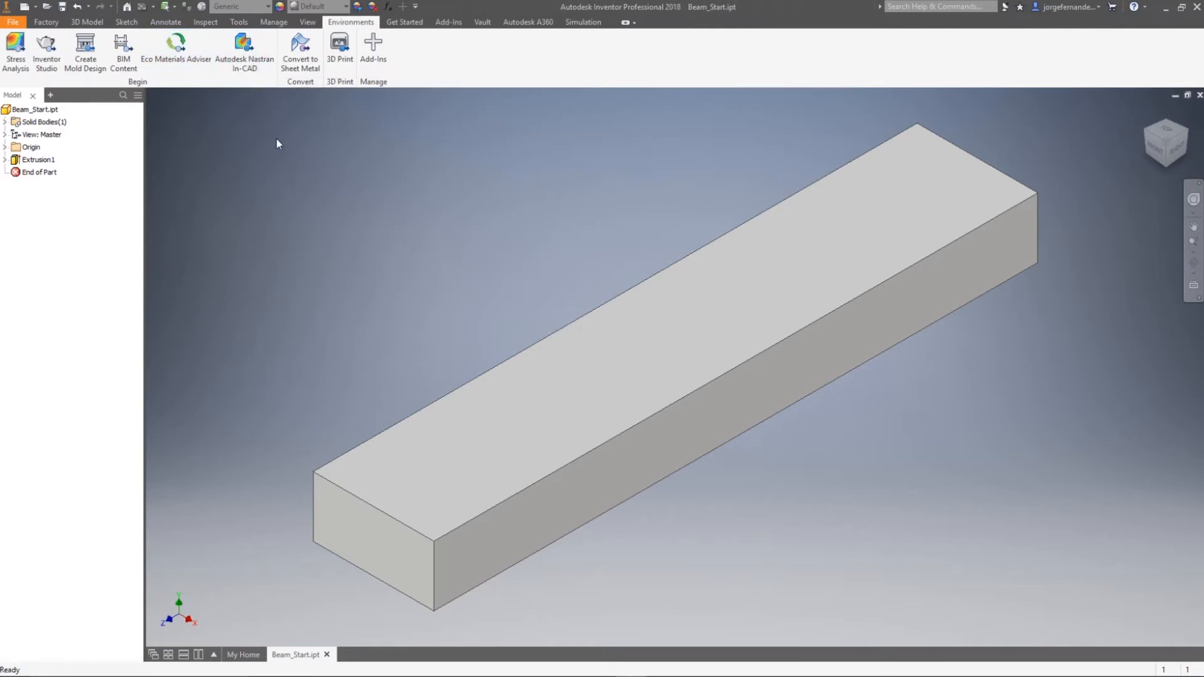
Enter the Autodesk Nastran In-CAD environment and accept Analysis 1 as Linear Static with the default output controls
{"action": "left_click", "coordinate": [248, 57]}
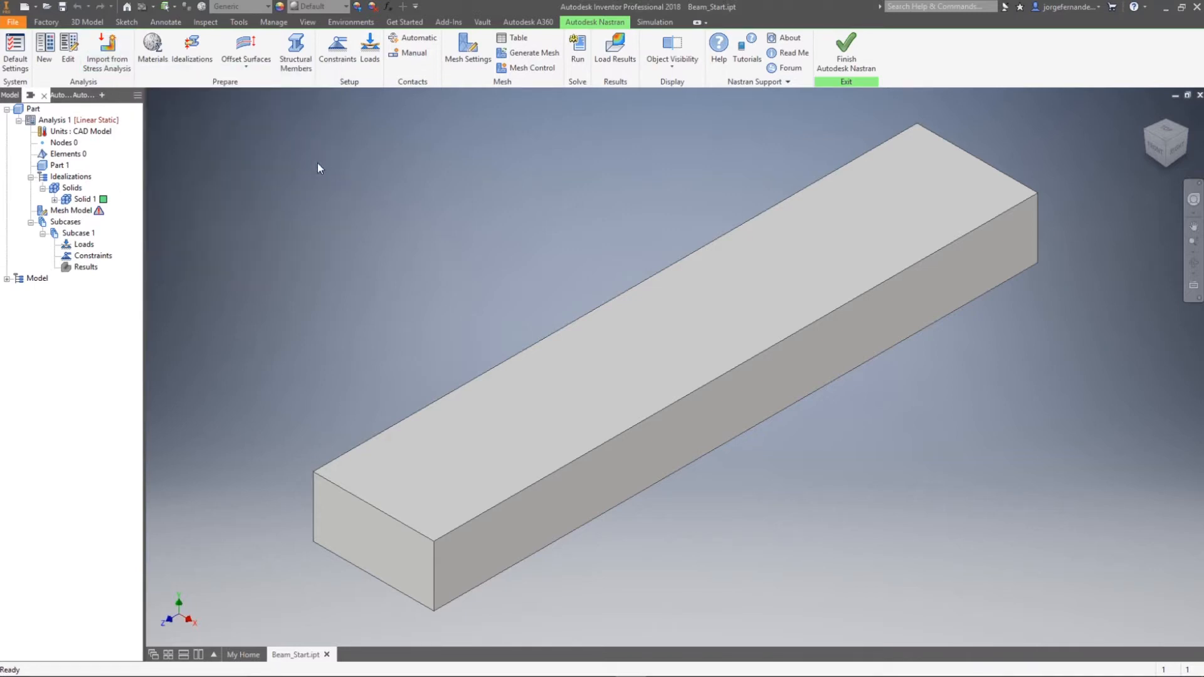
{"action": "left_click", "coordinate": [55, 121]}
{"action": "double_click", "coordinate": [55, 120]}
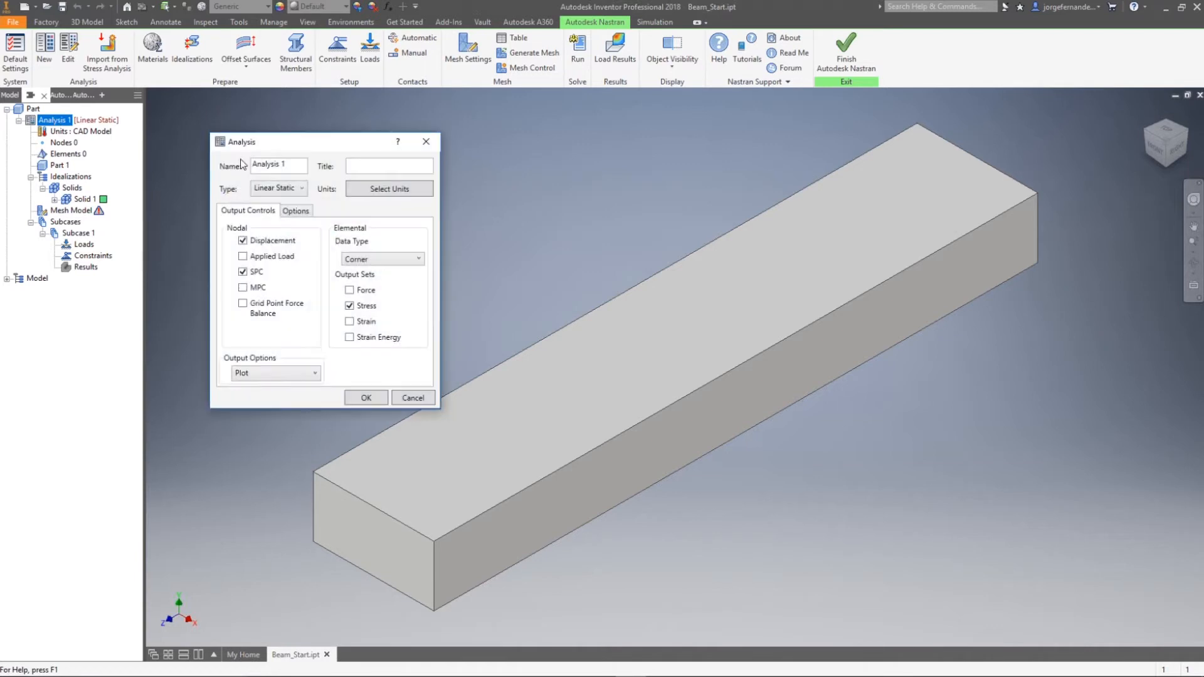
{"action": "left_click", "coordinate": [292, 190]}
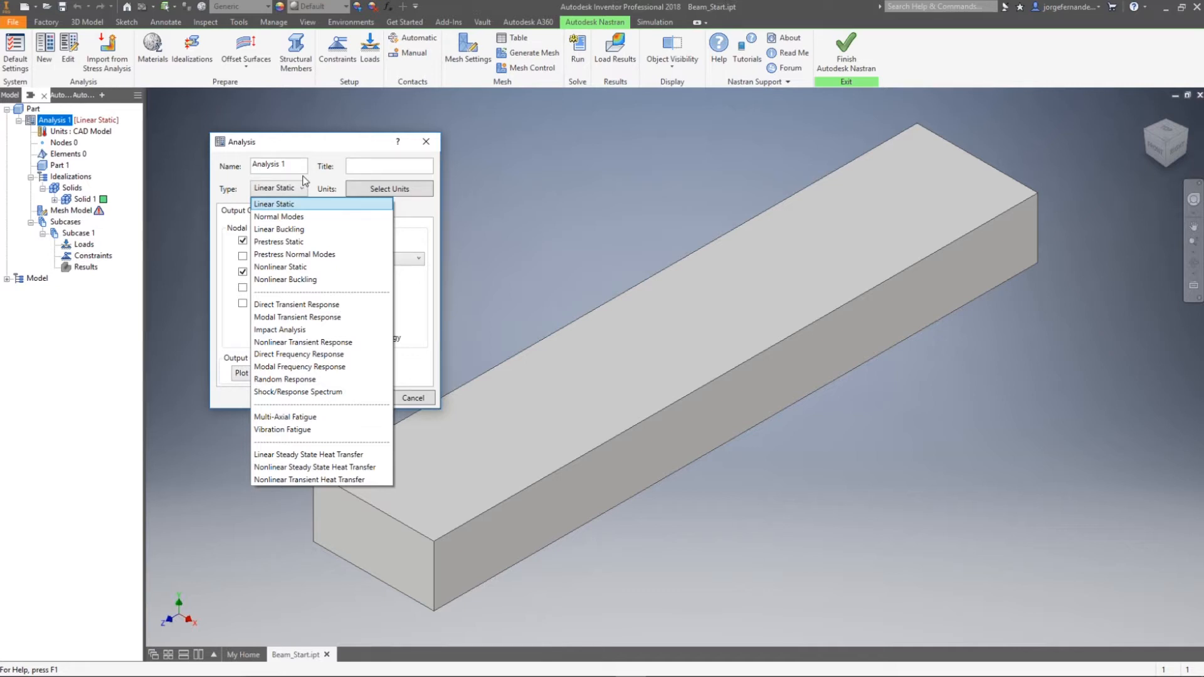
{"action": "left_click", "coordinate": [323, 146]}
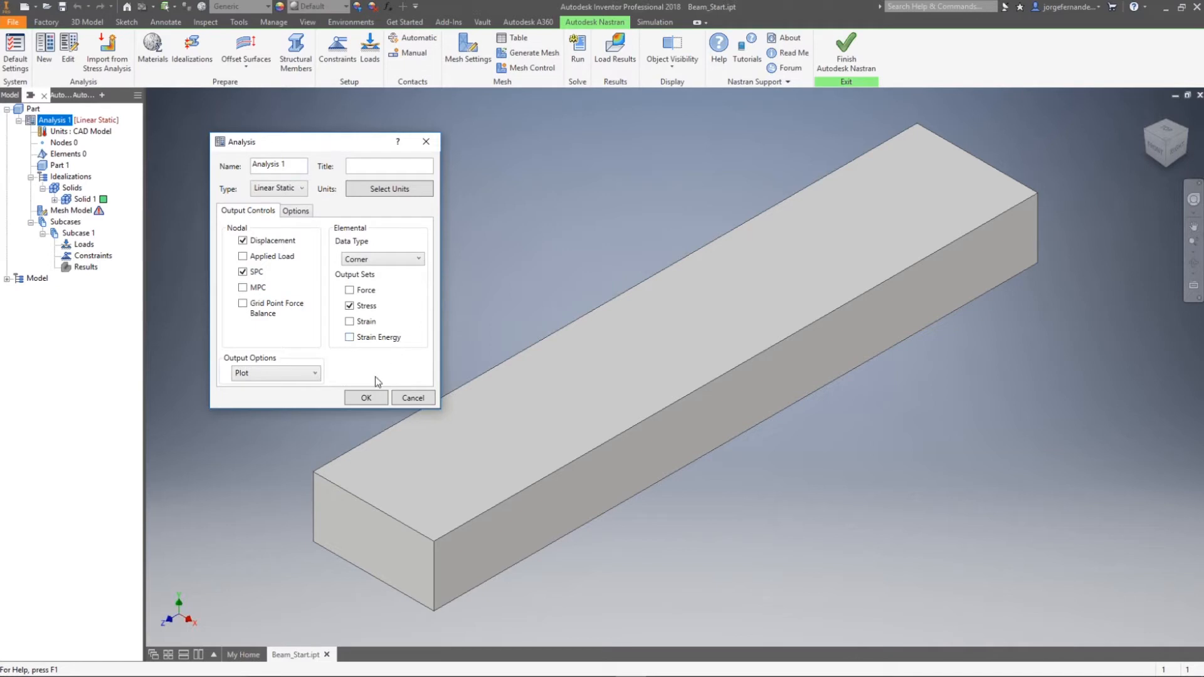
{"action": "left_click", "coordinate": [369, 397]}
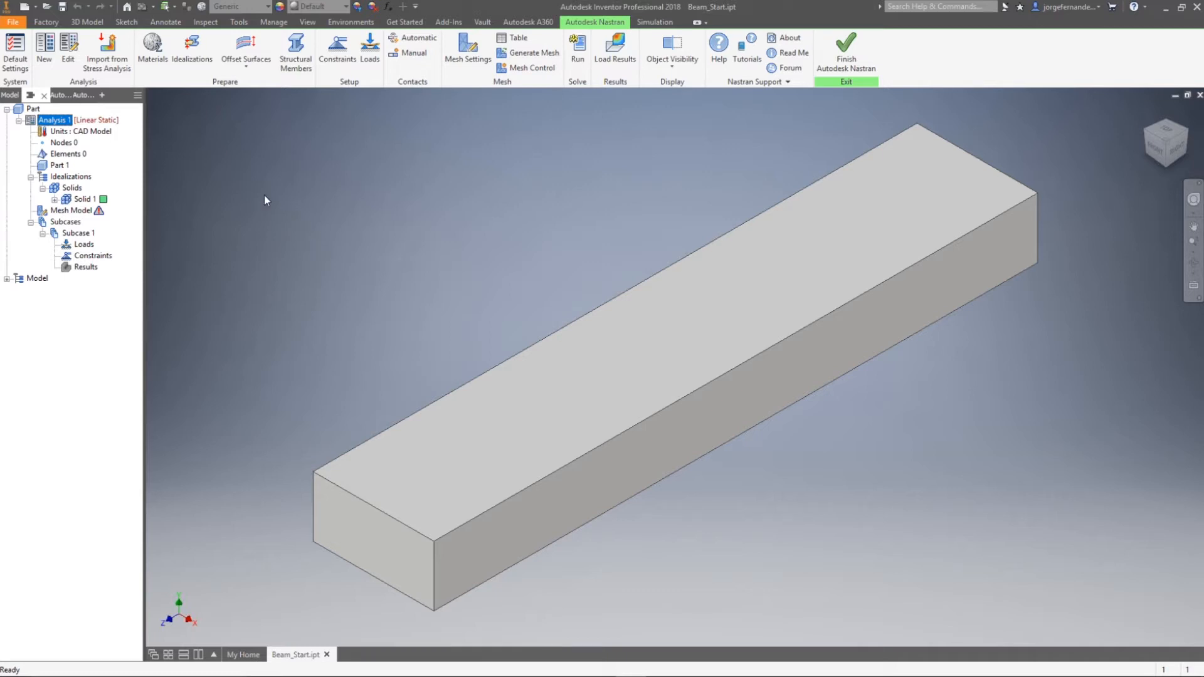
{"action": "left_click", "coordinate": [45, 179]}
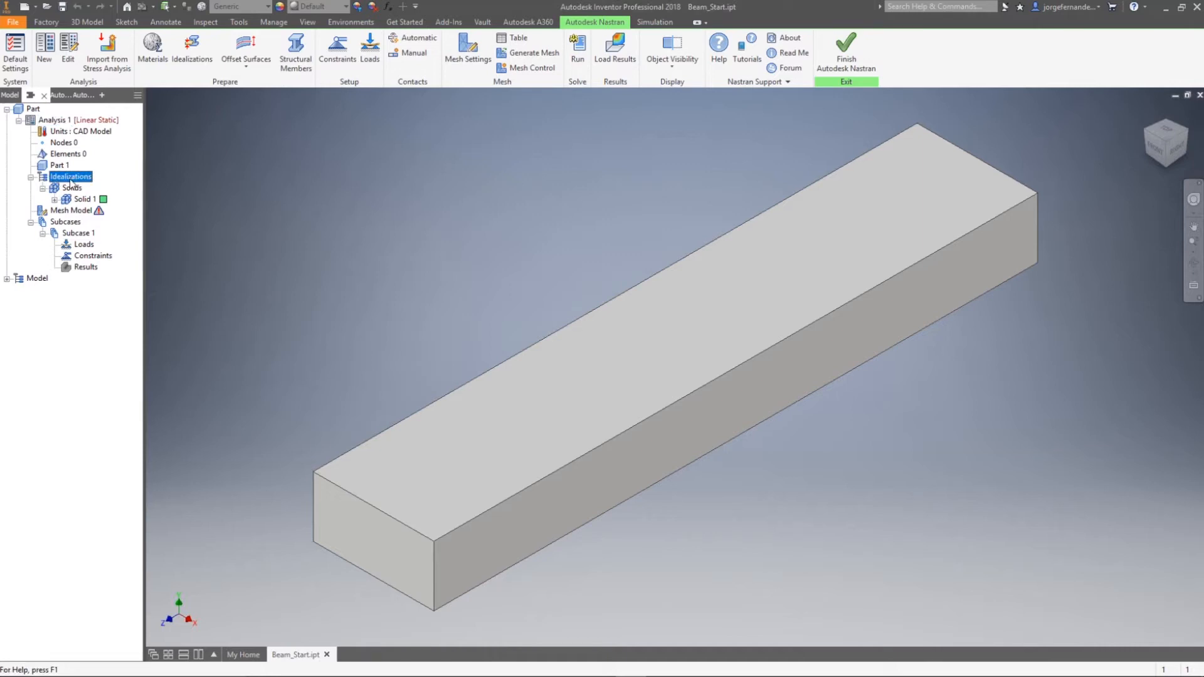
{"action": "left_click", "coordinate": [191, 49]}
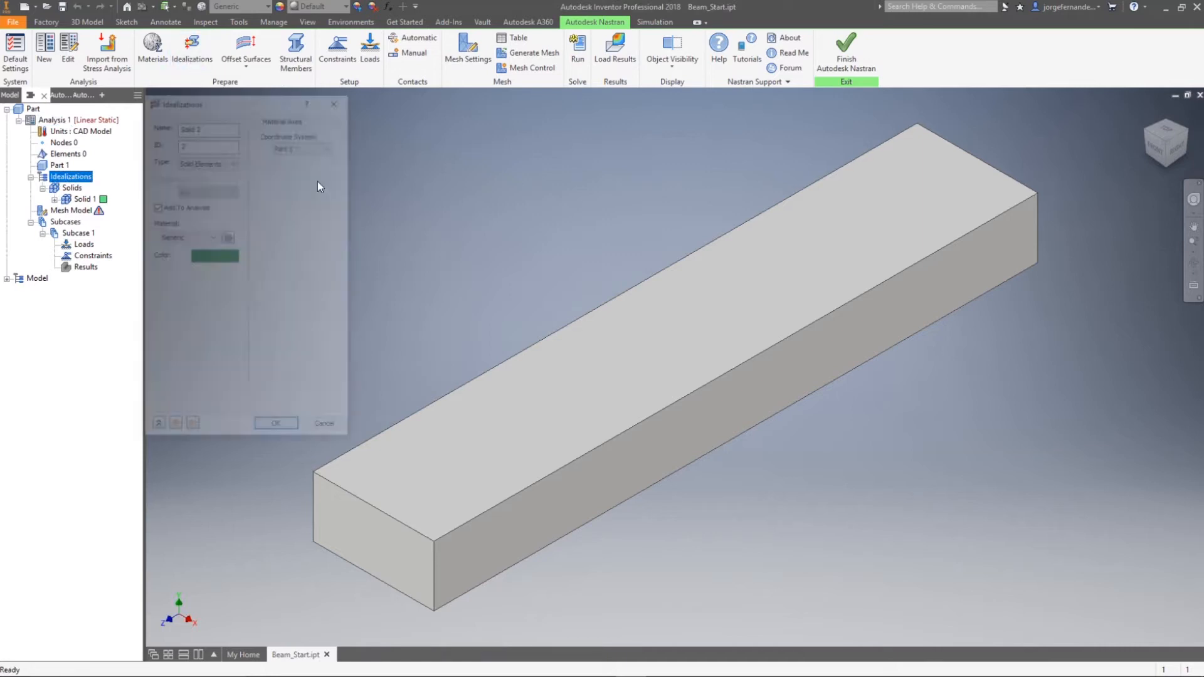
{"action": "left_click", "coordinate": [230, 161]}
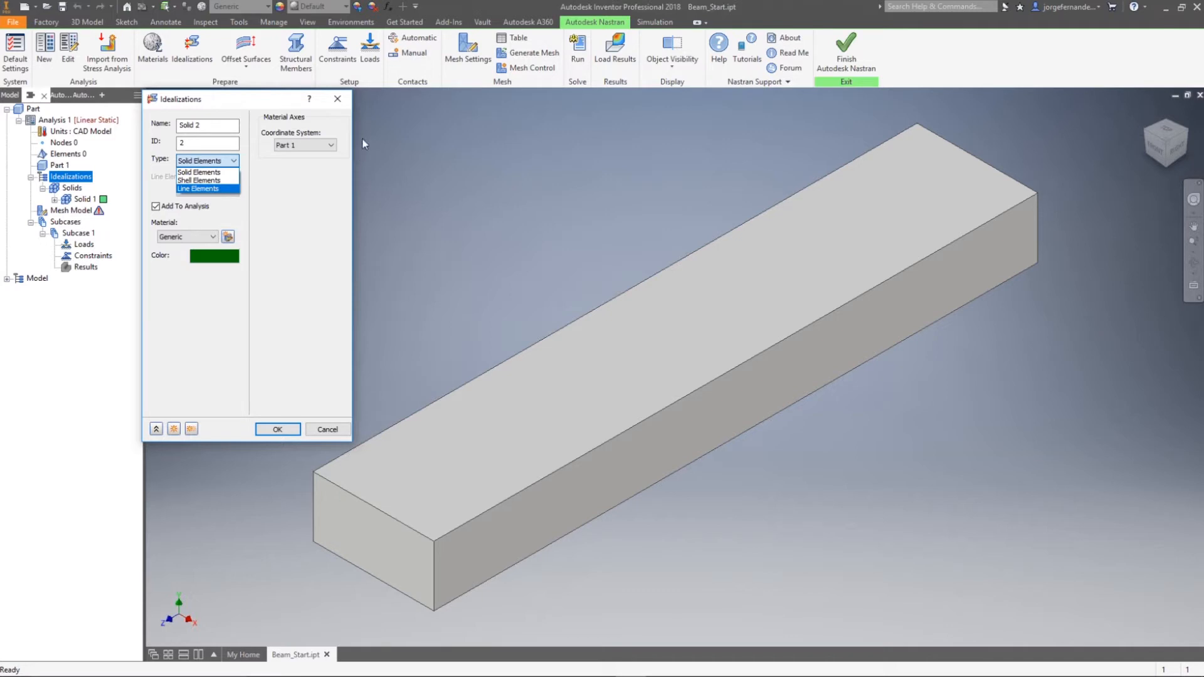
{"action": "left_click", "coordinate": [340, 101]}
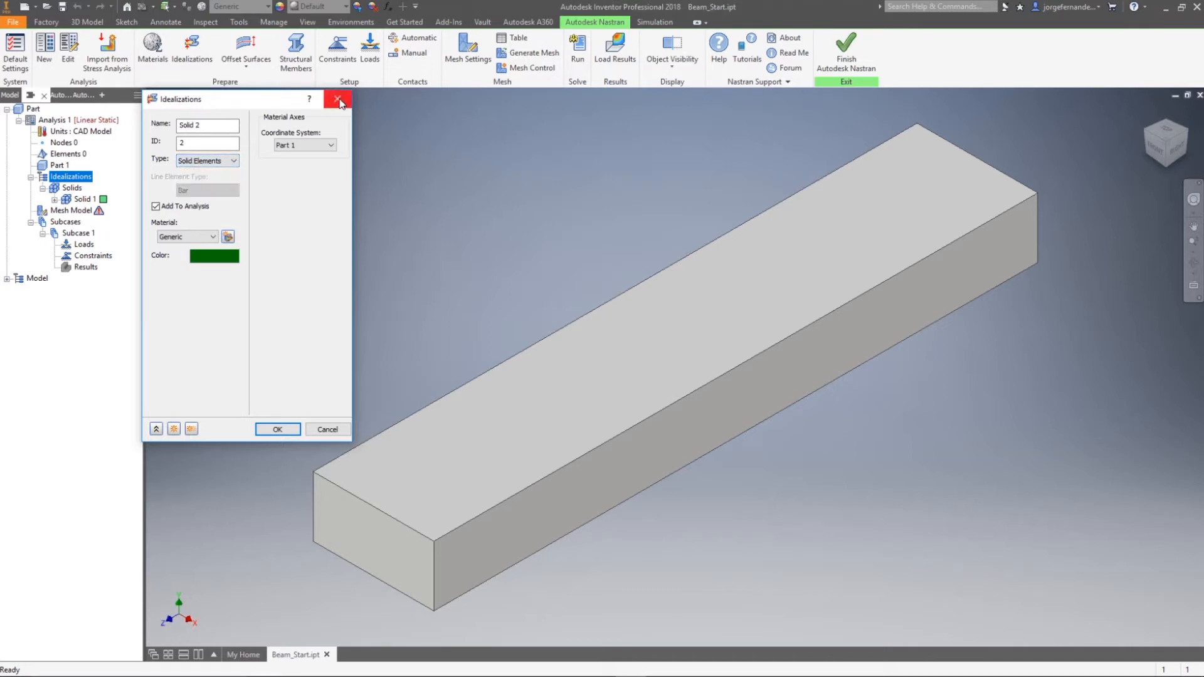
{"action": "left_click", "coordinate": [339, 101]}
Replace the Generic material of Solid 1 with Alloy Steel from the material library
{"action": "left_click", "coordinate": [83, 199]}
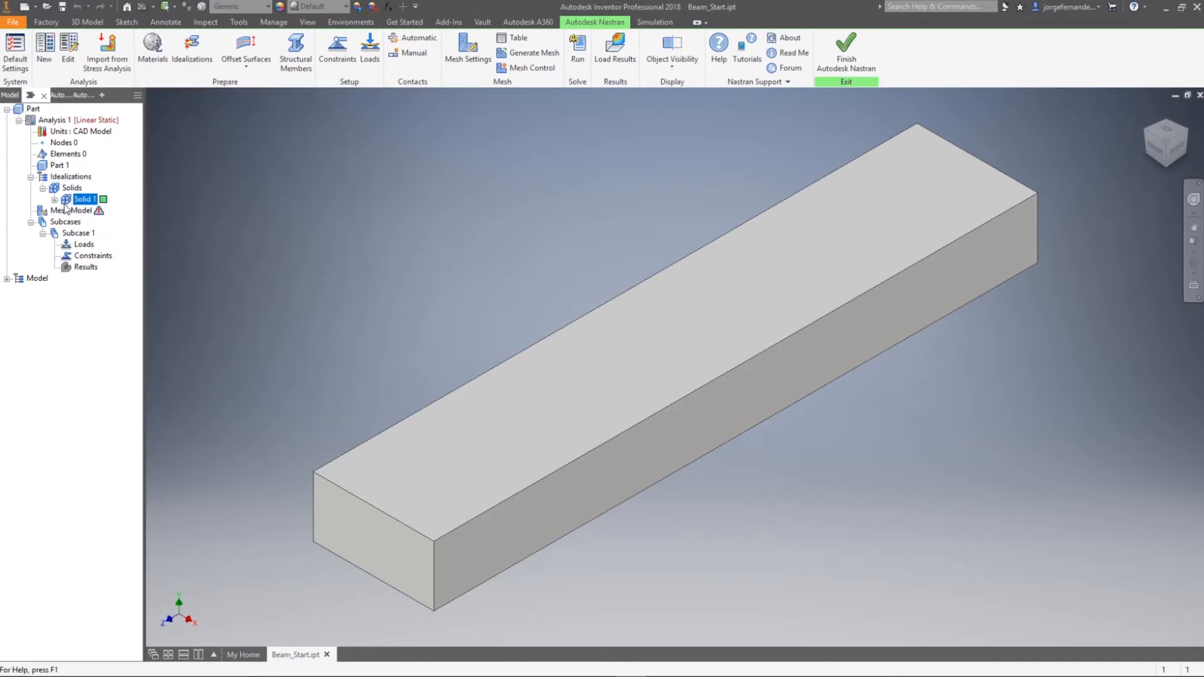
{"action": "left_click", "coordinate": [55, 199]}
{"action": "left_click", "coordinate": [98, 210]}
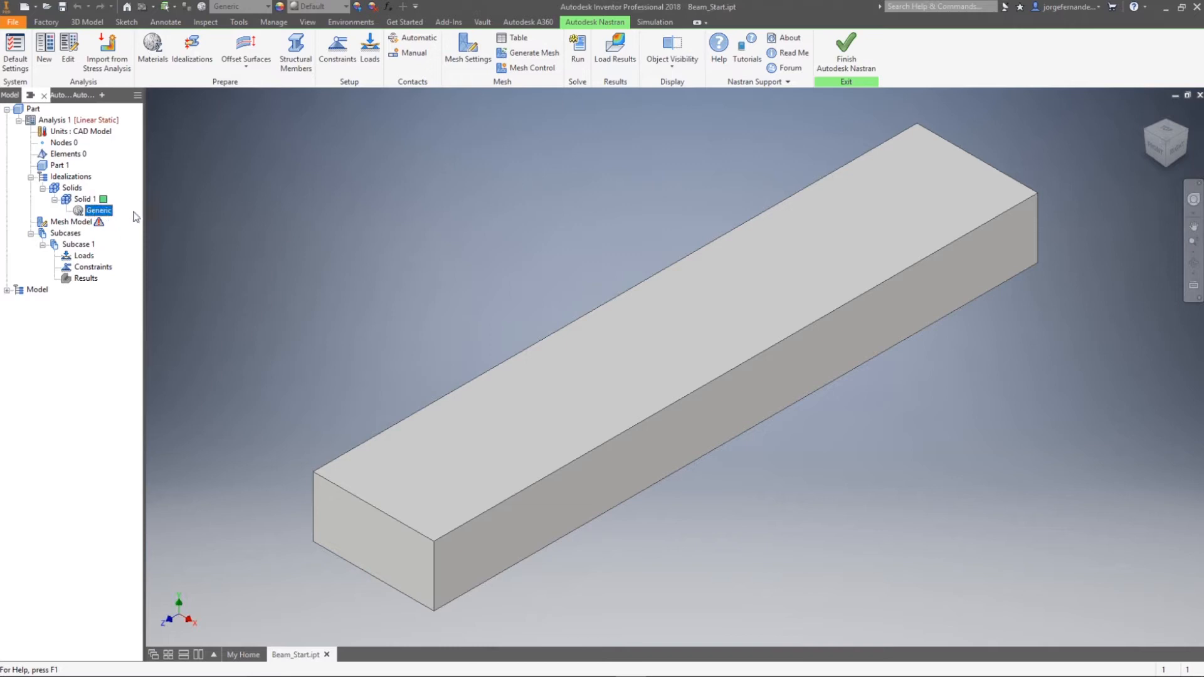
{"action": "double_click", "coordinate": [80, 213]}
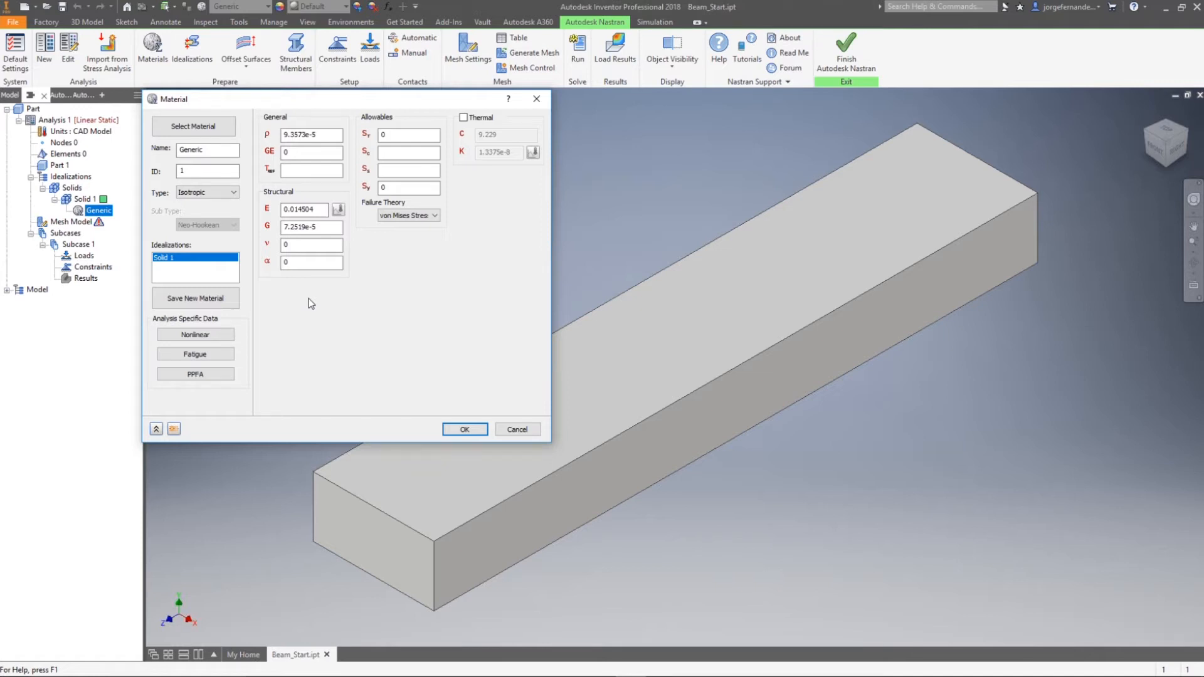
{"action": "left_click", "coordinate": [210, 129]}
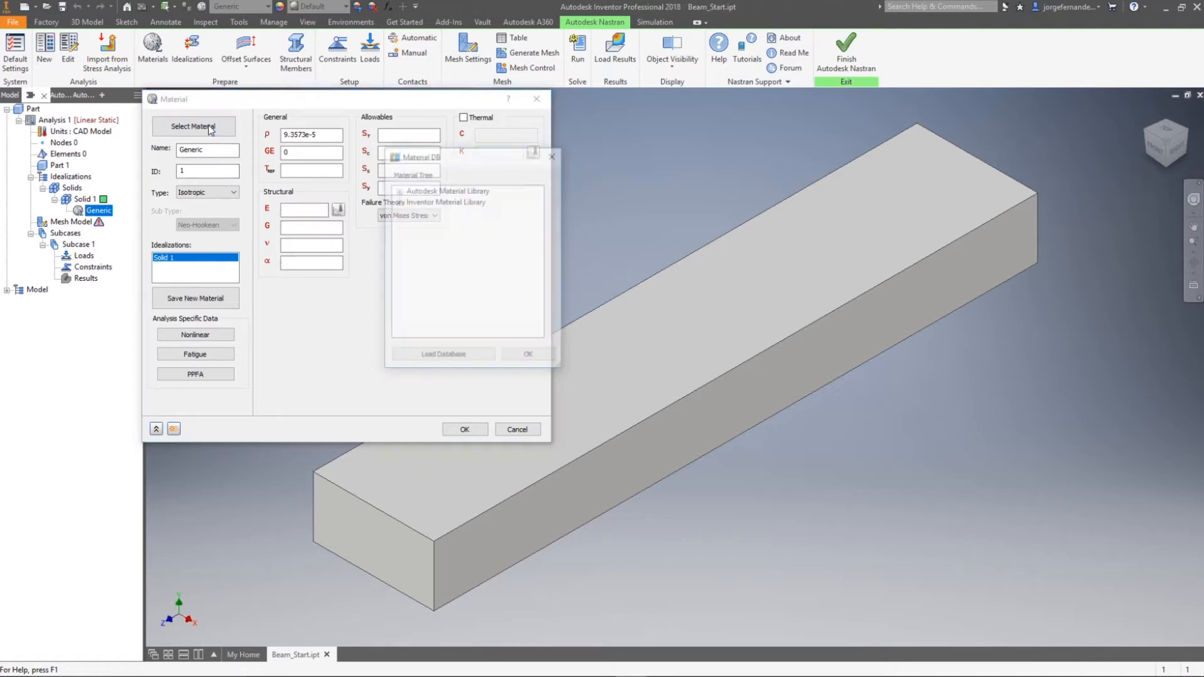
{"action": "double_click", "coordinate": [435, 235]}
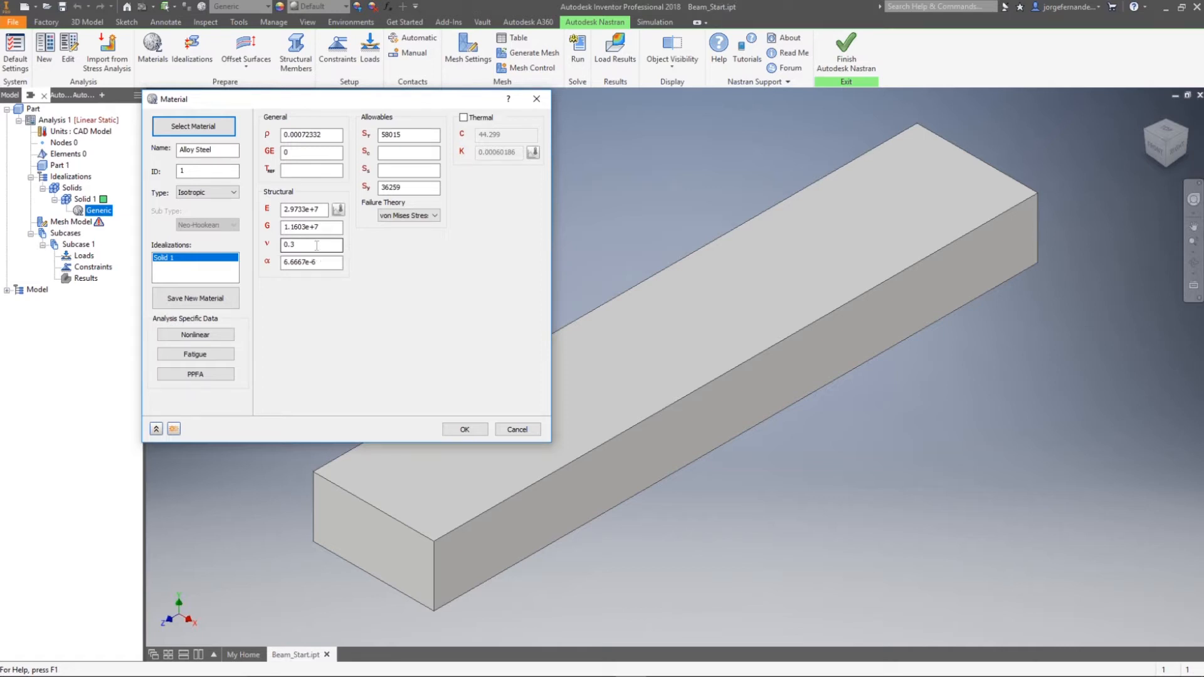
{"action": "left_click", "coordinate": [466, 429]}
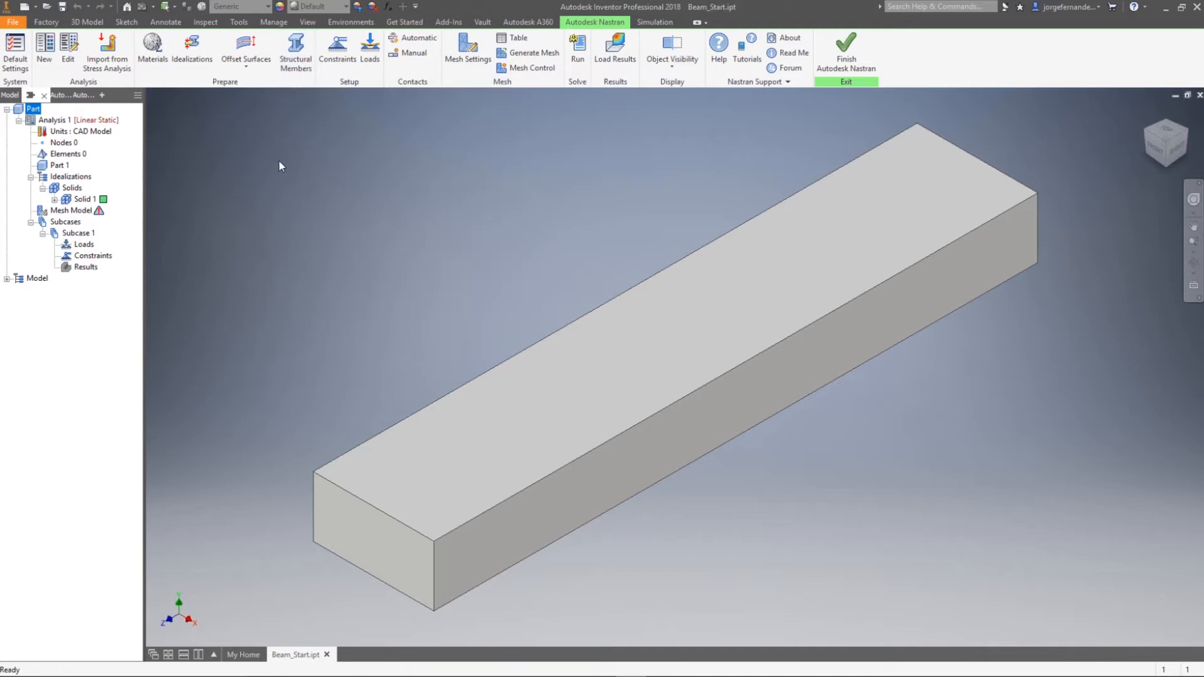
Add a structural constraint that fully fixes one small end face of the beam
{"action": "left_click", "coordinate": [339, 53]}
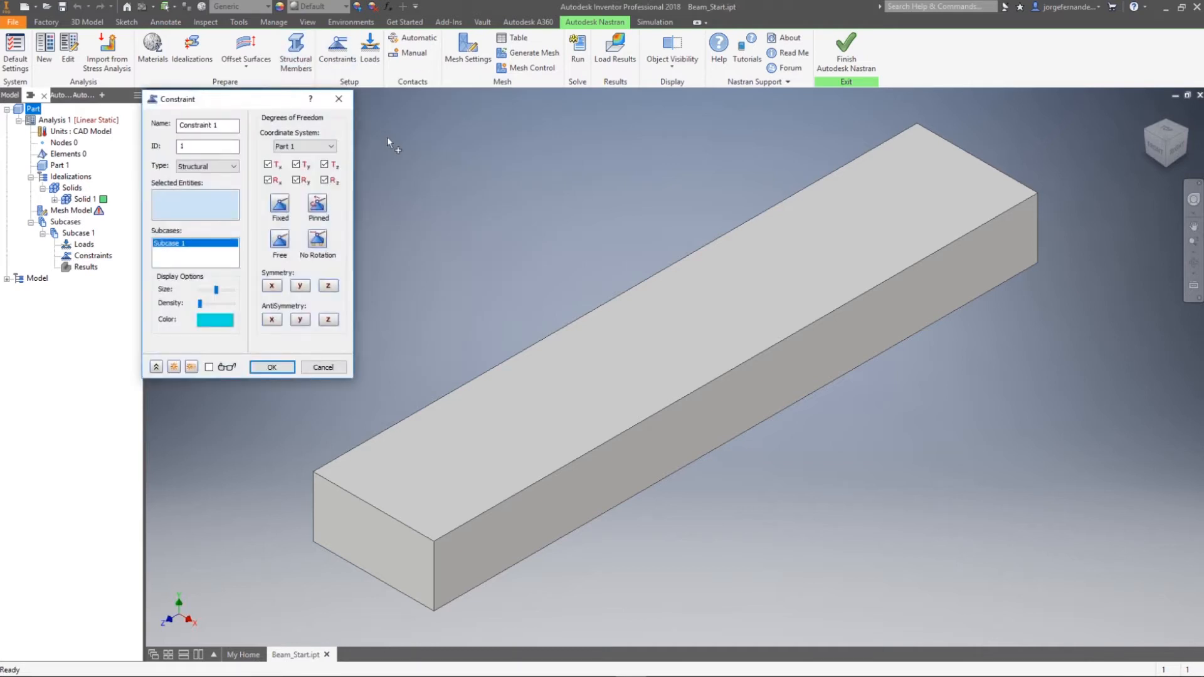
{"action": "left_click", "coordinate": [317, 206]}
{"action": "left_click", "coordinate": [280, 205]}
{"action": "left_click", "coordinate": [362, 531]}
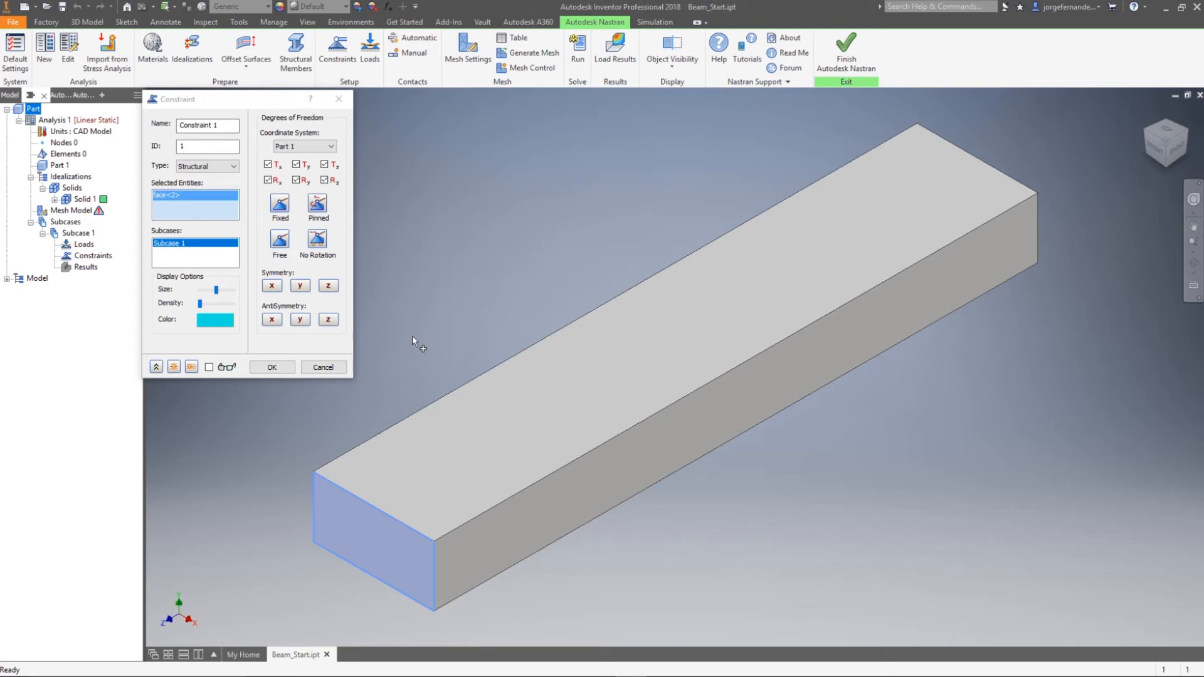
{"action": "left_click", "coordinate": [274, 368]}
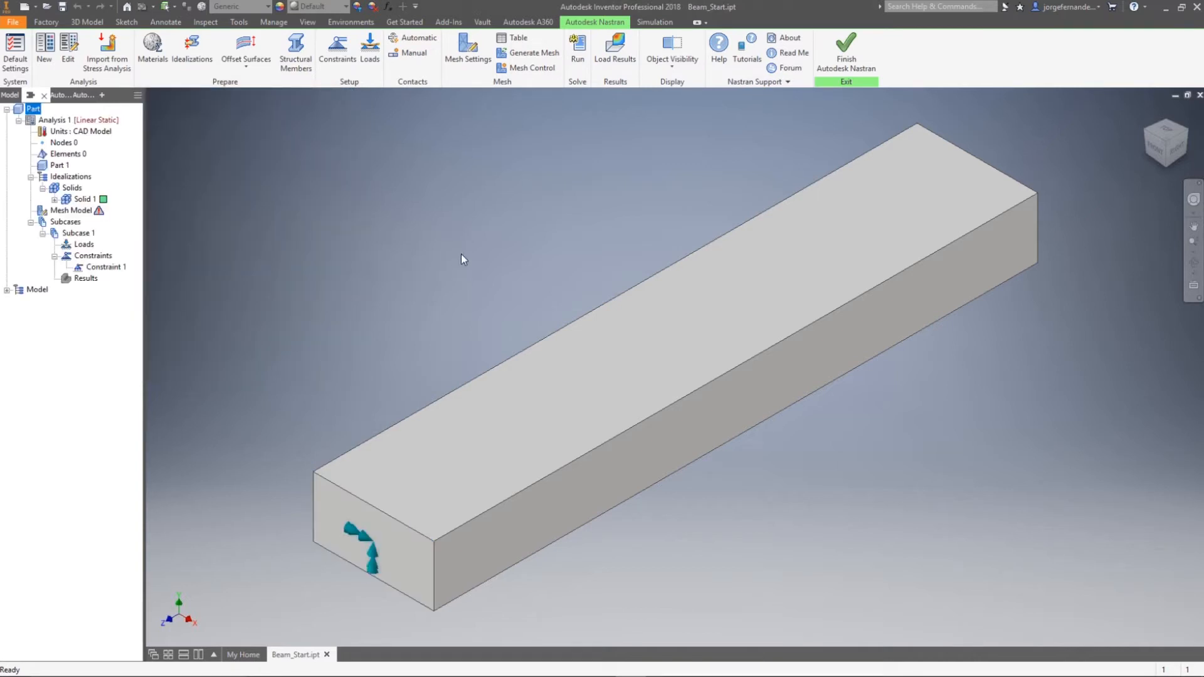
Apply a component-direction force of -1000 lbf in Fy to the end face opposite the fixed one
{"action": "middle_click_drag", "start_coordinate": [492, 269], "coordinate": [422, 244], "text": "shift"}
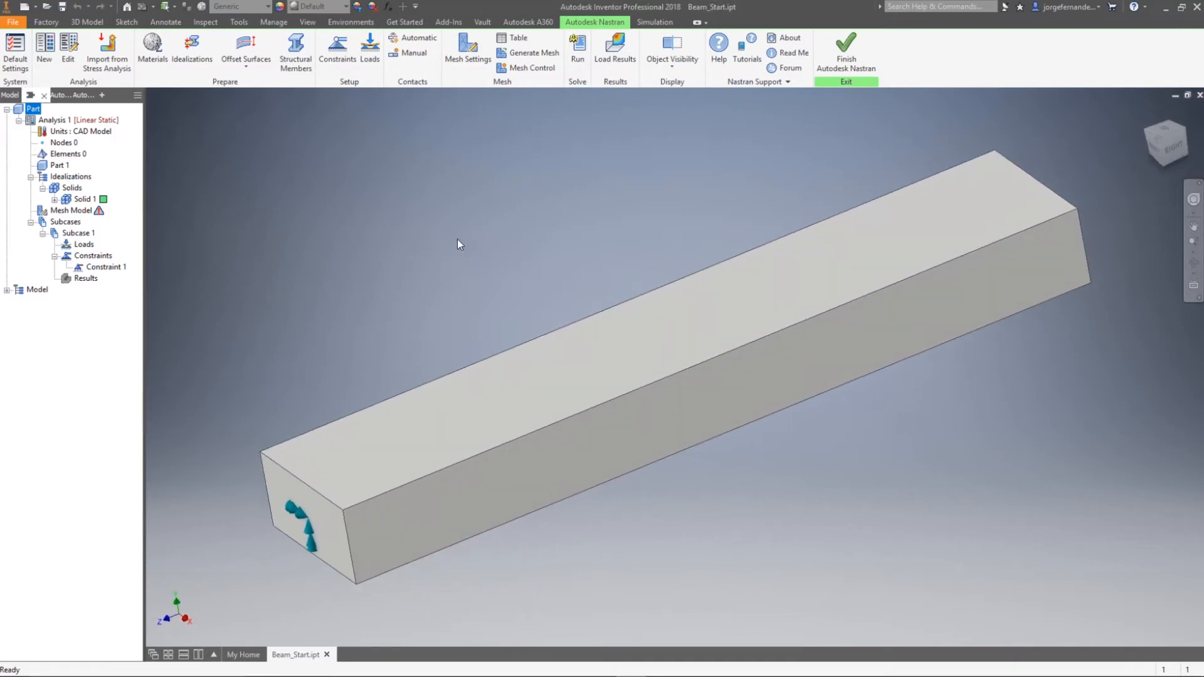
{"action": "middle_click_drag", "start_coordinate": [917, 433], "coordinate": [793, 433], "text": "shift"}
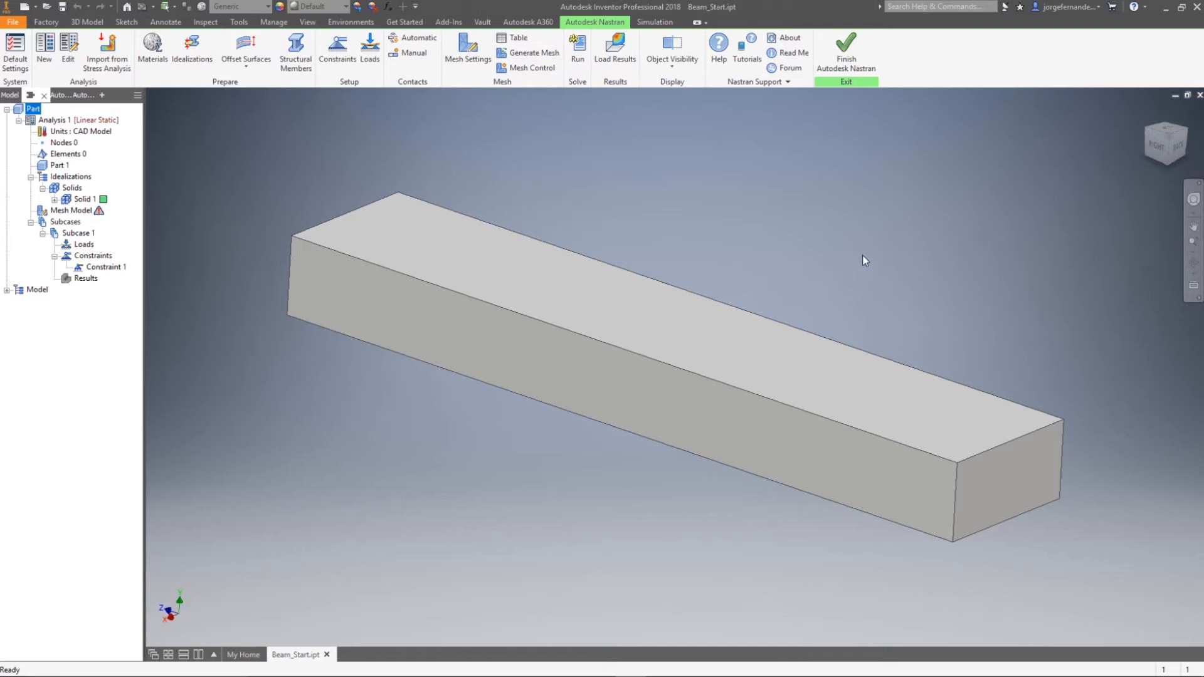
{"action": "left_click", "coordinate": [367, 63]}
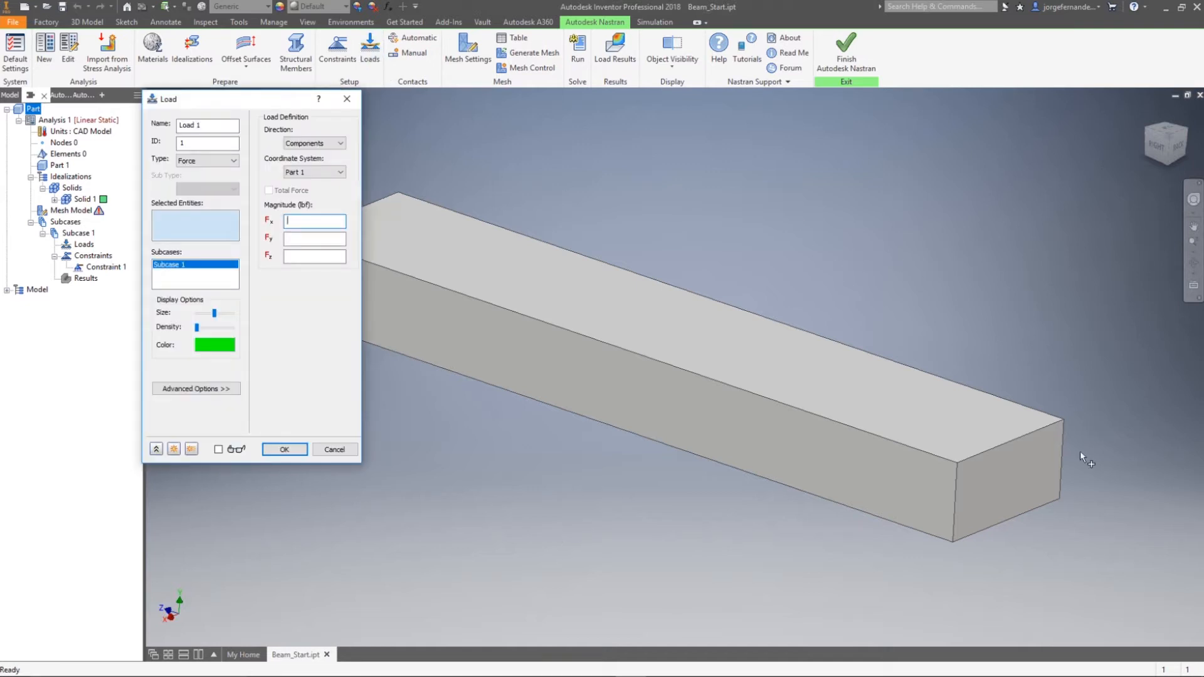
{"action": "left_click", "coordinate": [1024, 469]}
{"action": "left_click", "coordinate": [321, 241]}
{"action": "type", "text": "-1000"}
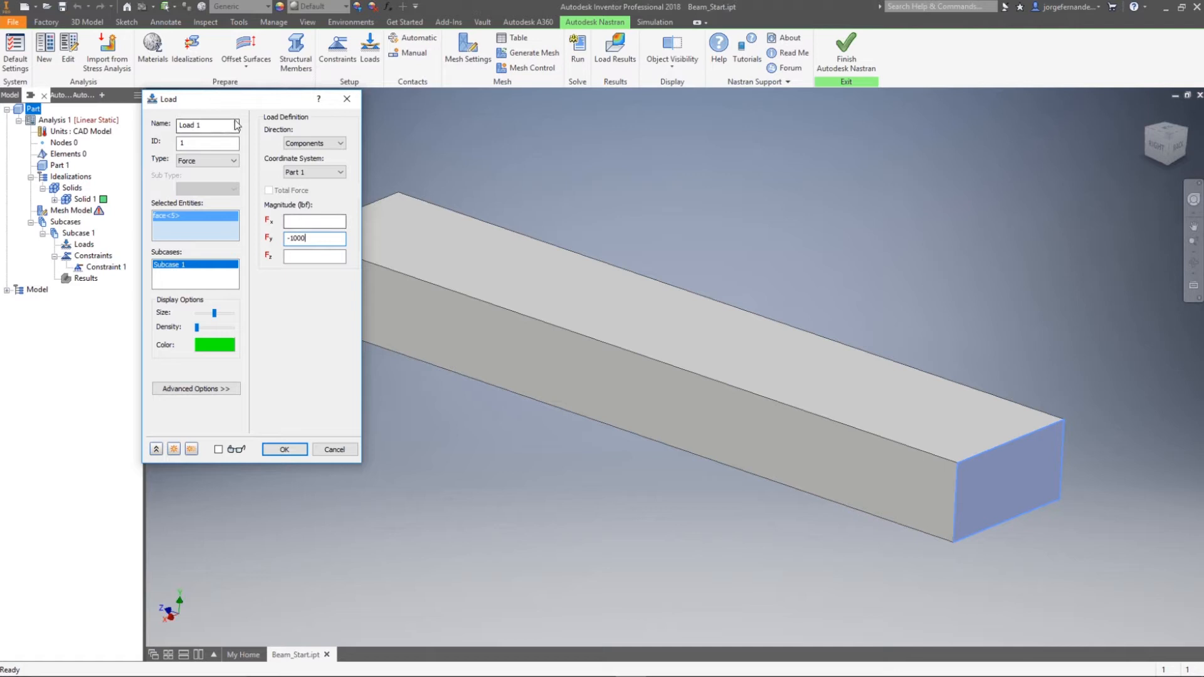
{"action": "left_click", "coordinate": [318, 144]}
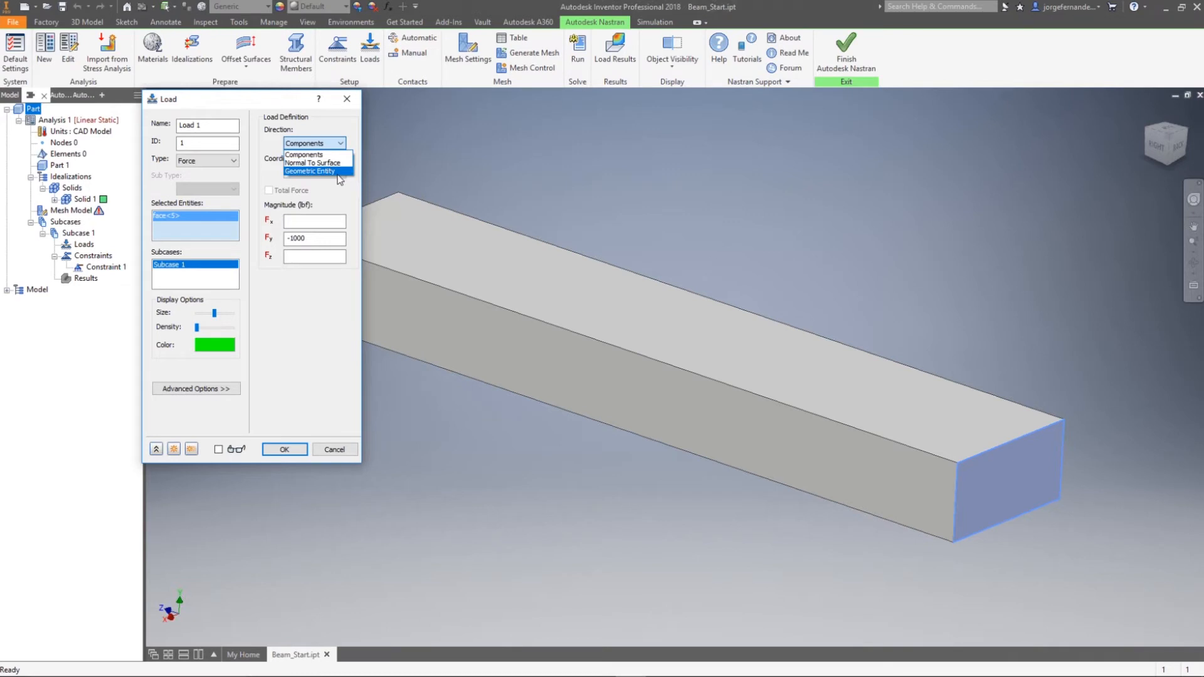
{"action": "left_click", "coordinate": [265, 112]}
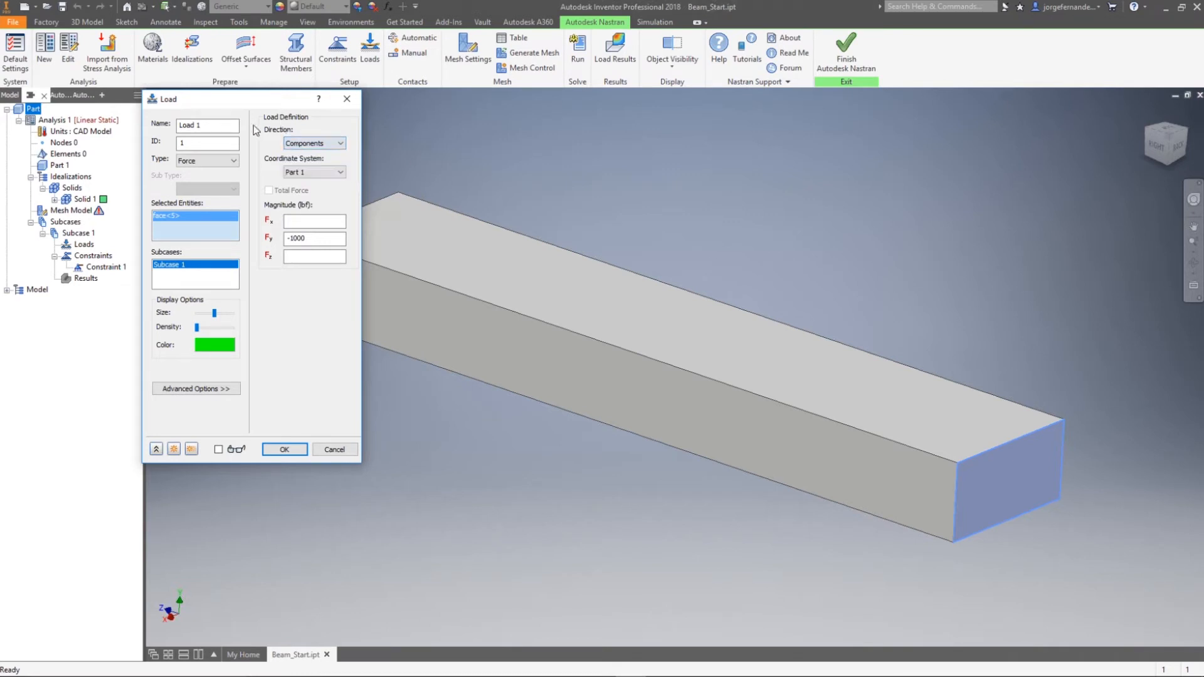
{"action": "left_click", "coordinate": [233, 161]}
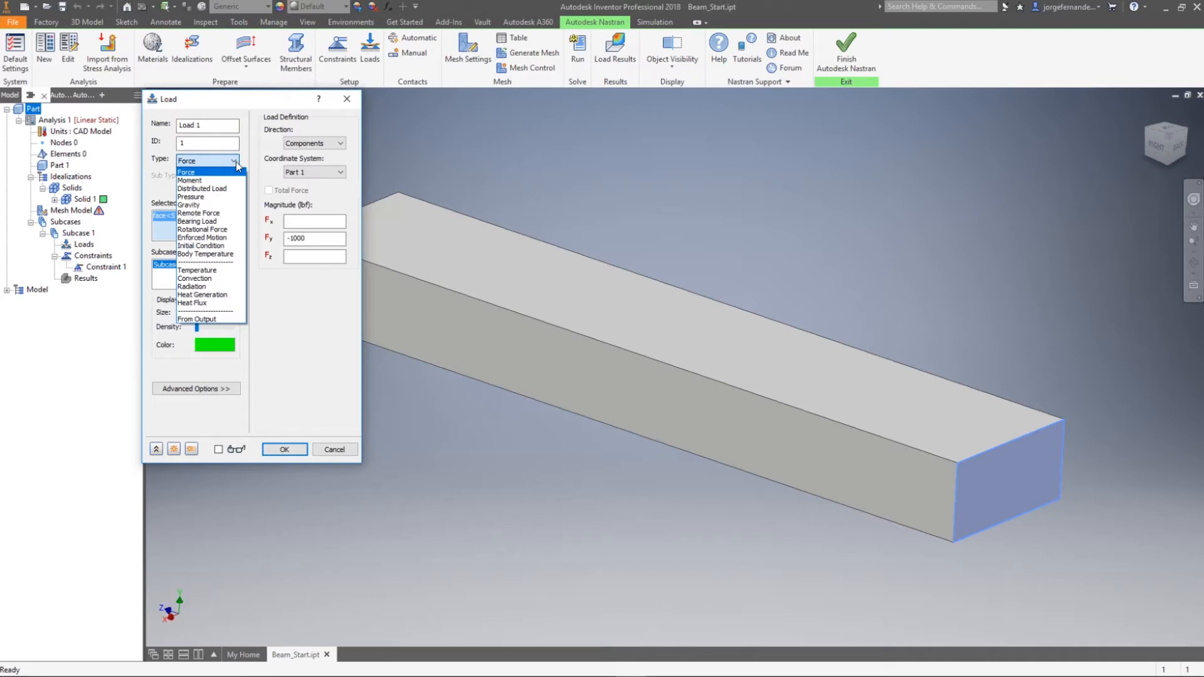
{"action": "left_click", "coordinate": [251, 108]}
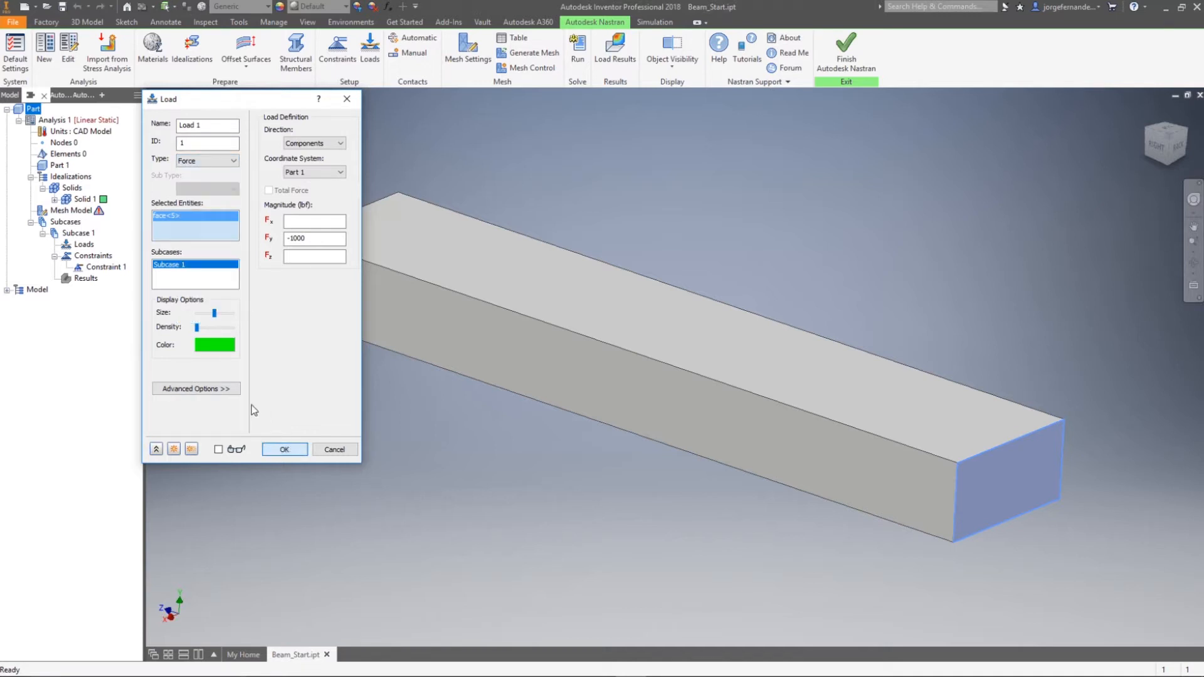
{"action": "left_click", "coordinate": [197, 388]}
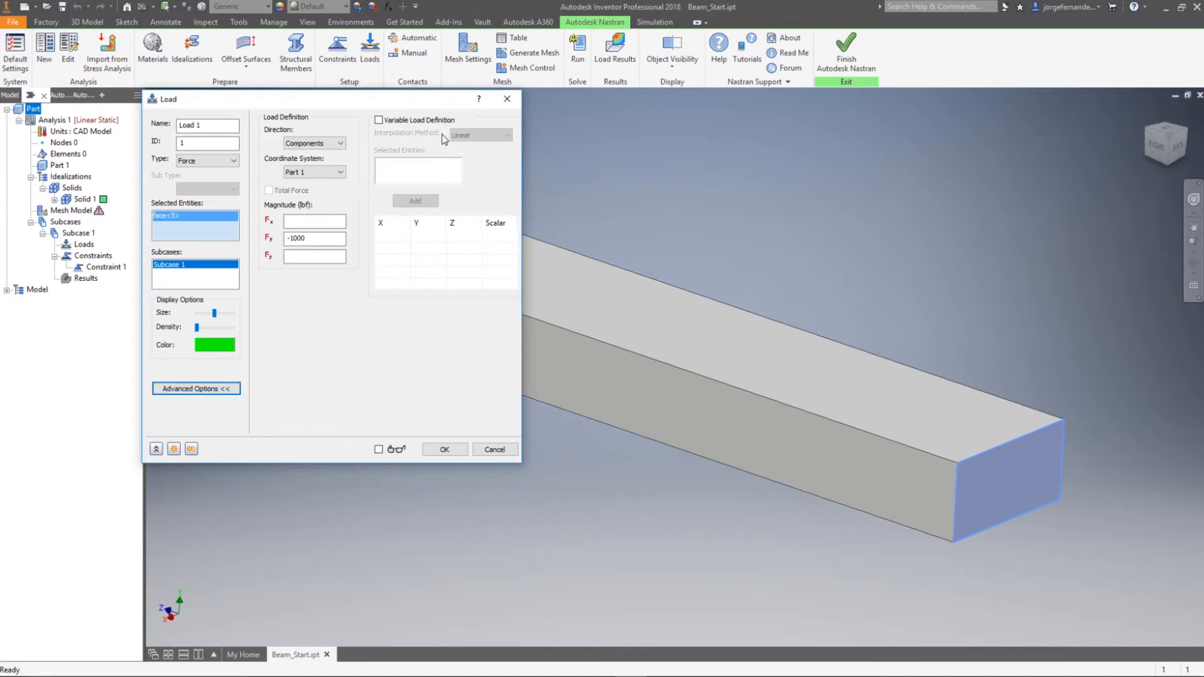
{"action": "left_click", "coordinate": [443, 449]}
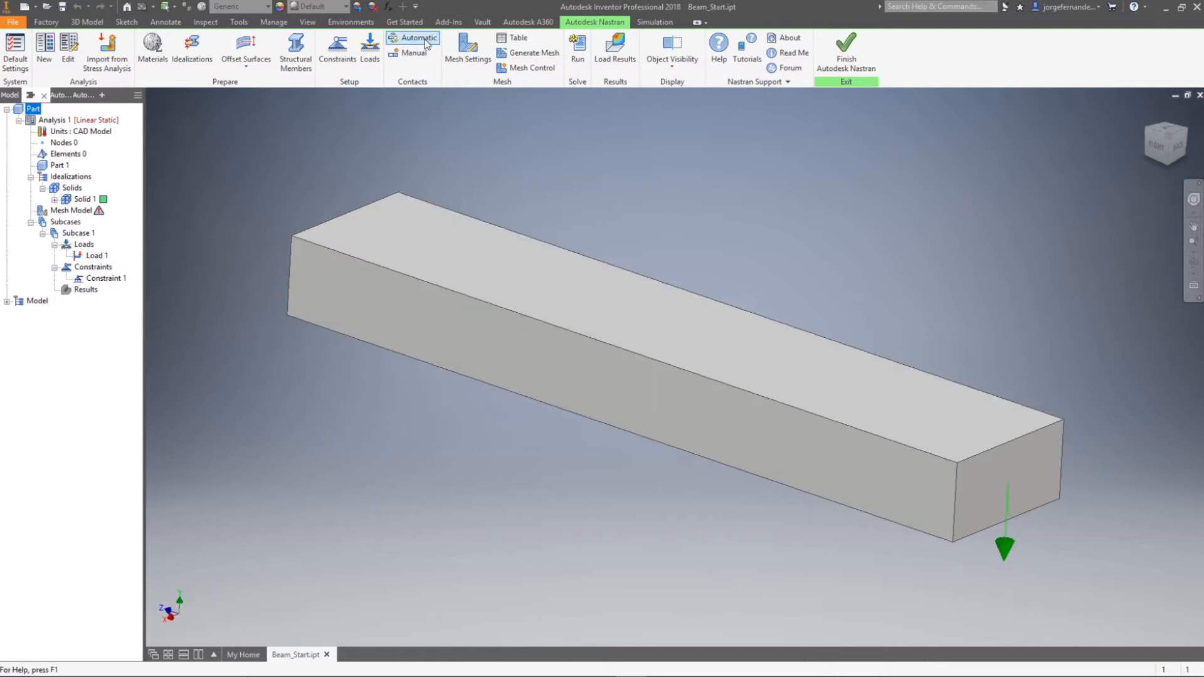
Generate the beam's mesh with parabolic elements at the default element size and accept the mesh settings
{"action": "left_click", "coordinate": [471, 55]}
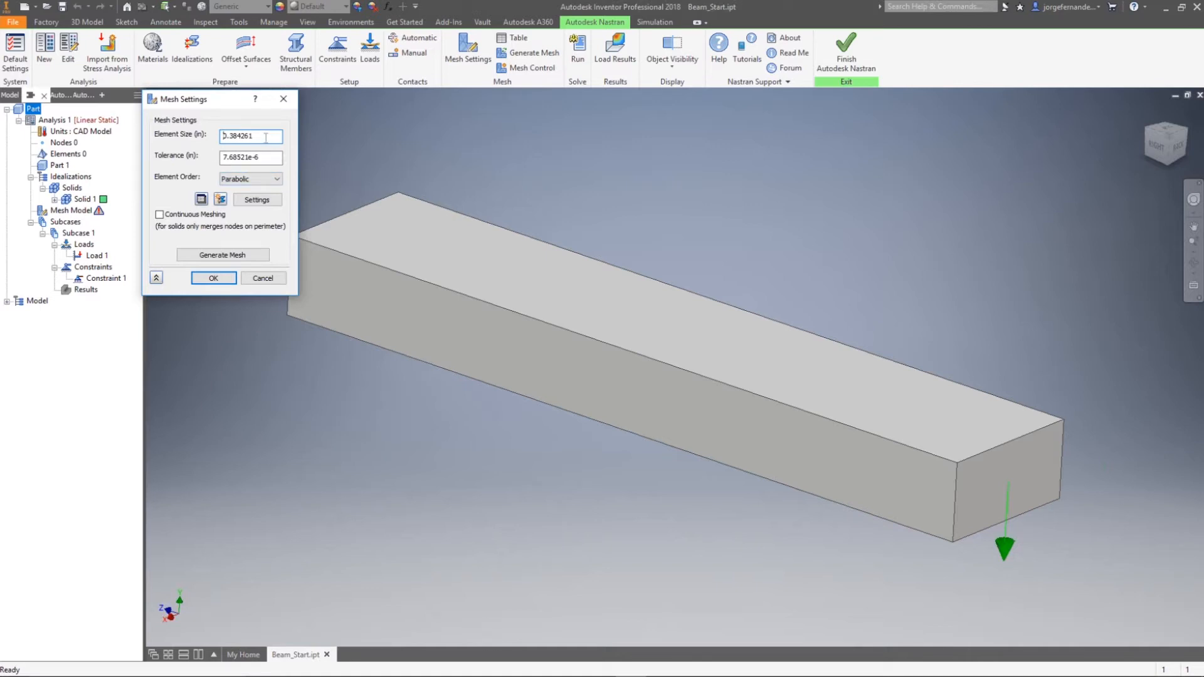
{"action": "left_click", "coordinate": [232, 255]}
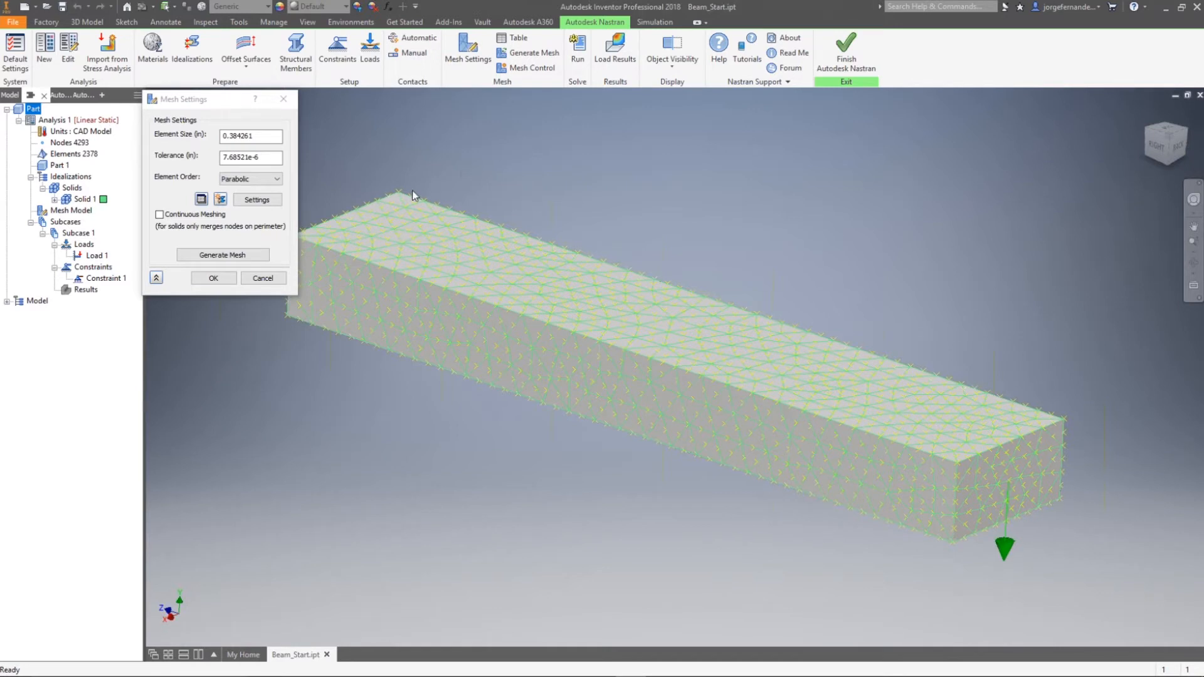
{"action": "left_click", "coordinate": [227, 279]}
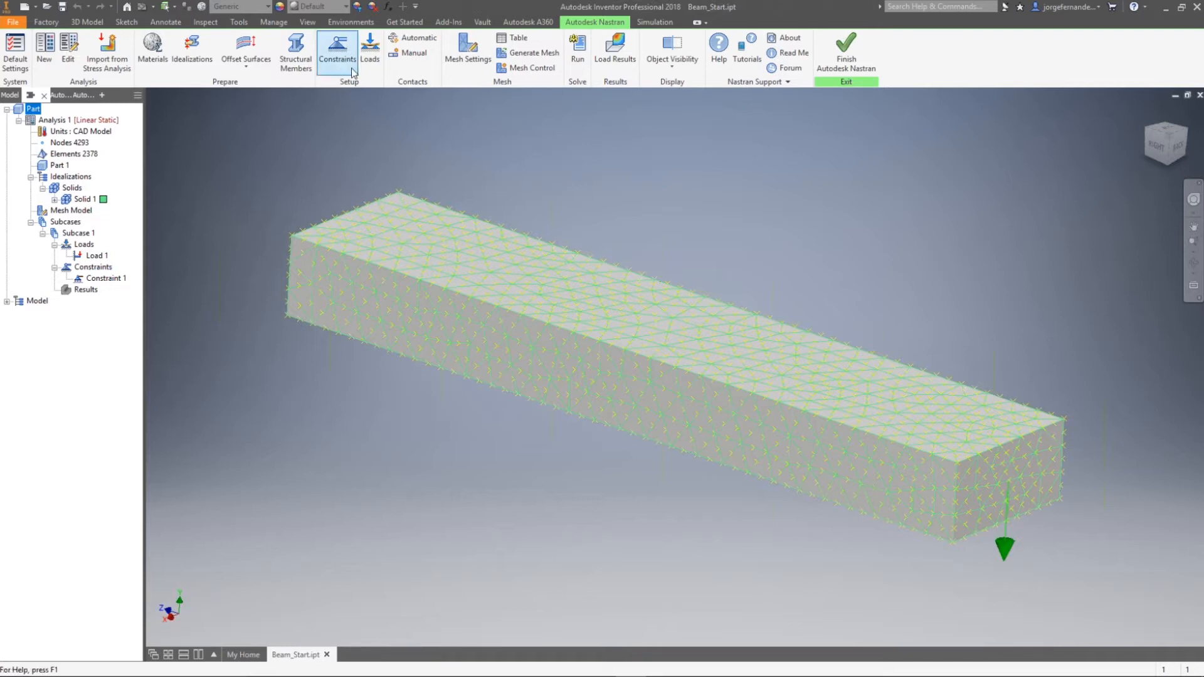
Run the linear static analysis of the beam and display its result contour
{"action": "left_click", "coordinate": [577, 45]}
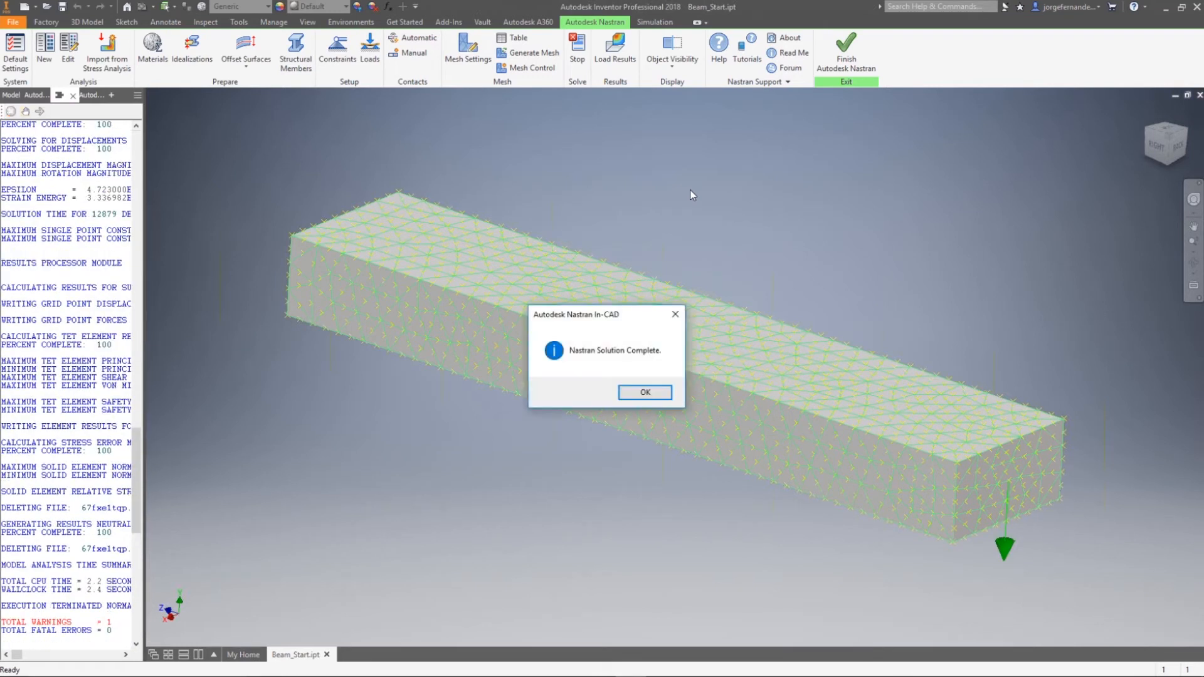
{"action": "left_click", "coordinate": [644, 392]}
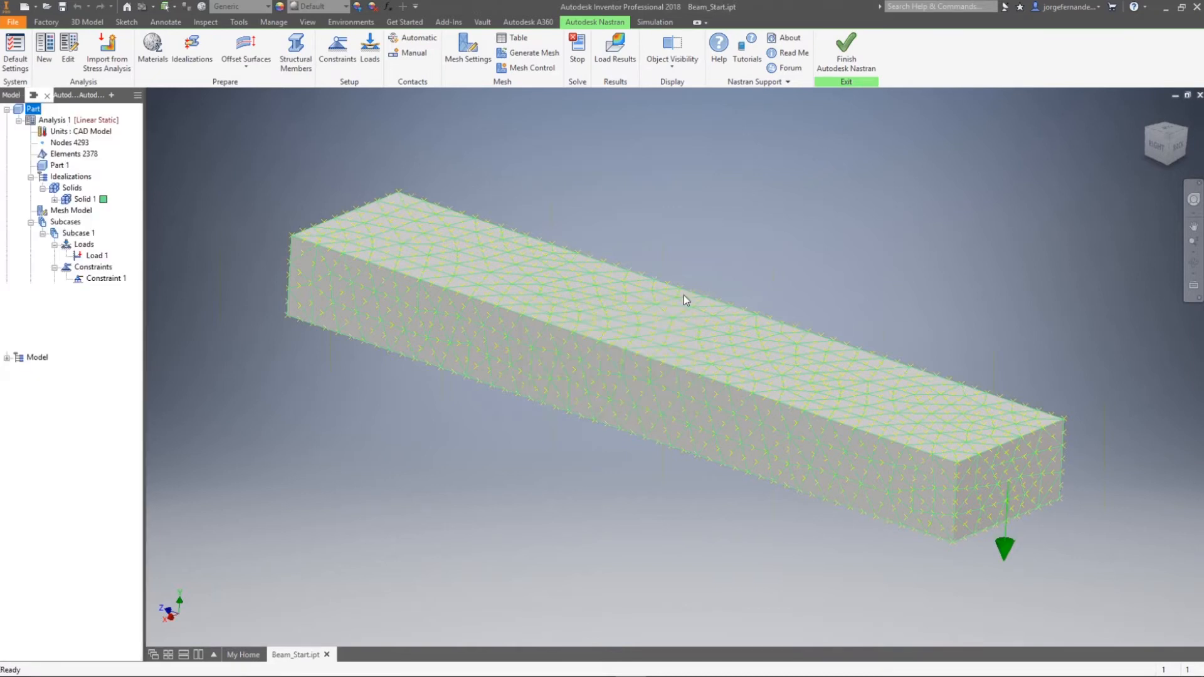
{"action": "left_click", "coordinate": [653, 50]}
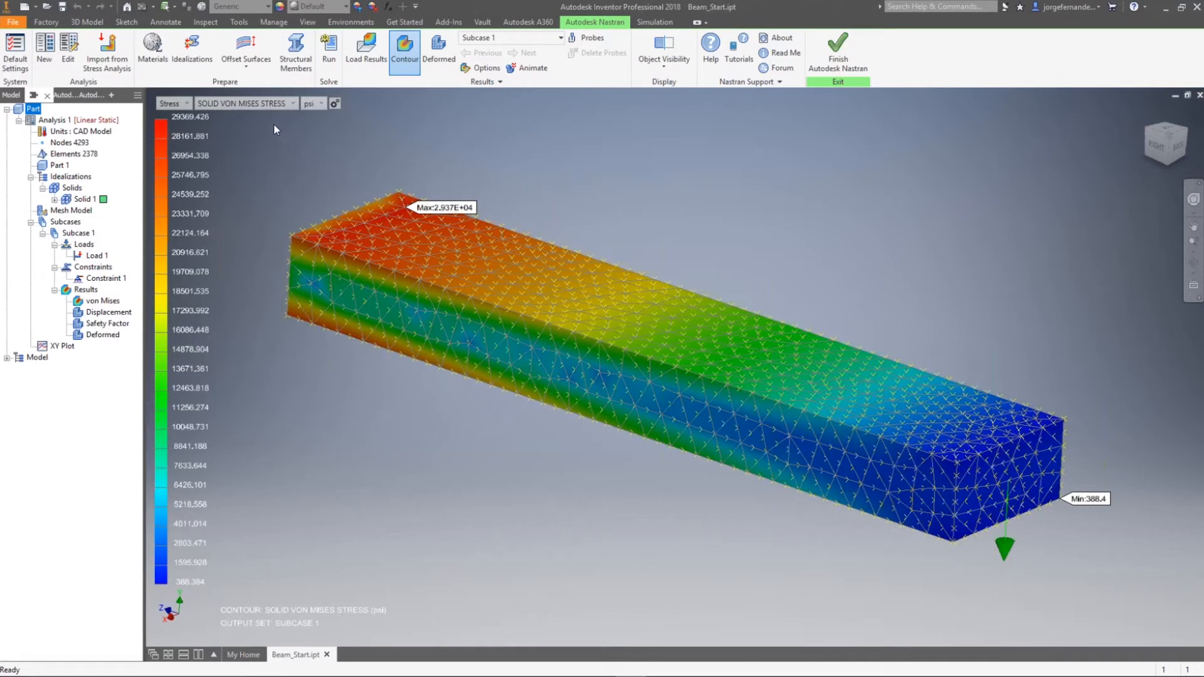
Examine the Solid Von Mises Stress contour at the beam's fixed end in the right view
{"action": "left_click", "coordinate": [230, 104]}
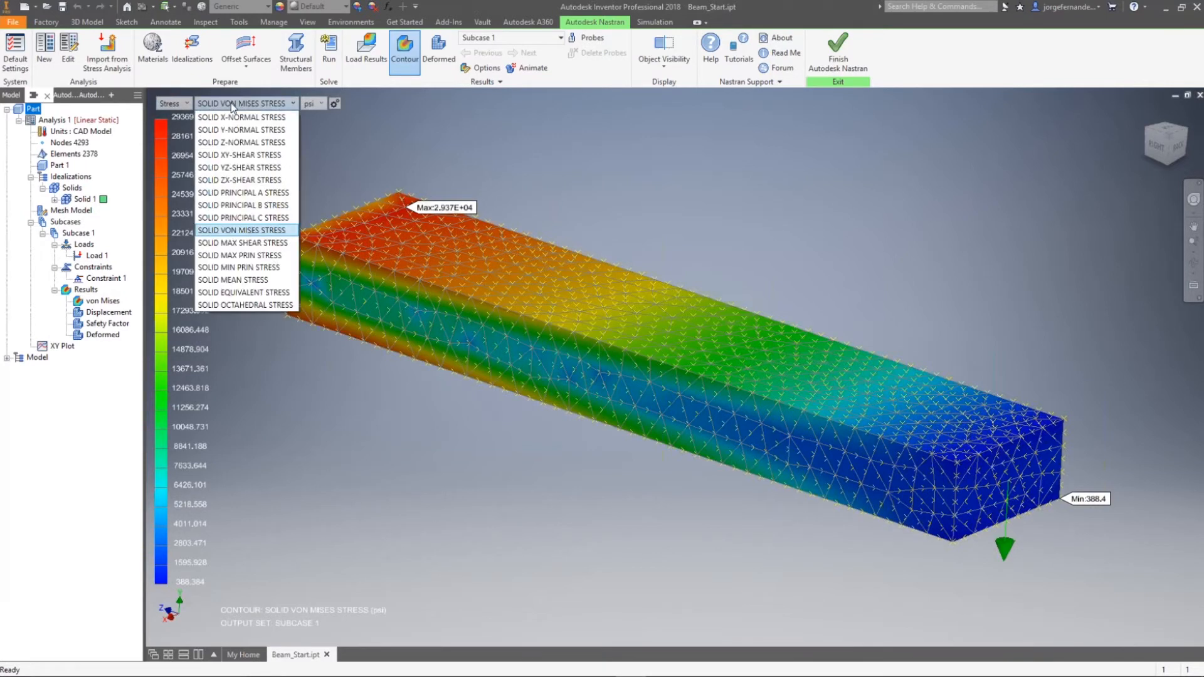
{"action": "left_click", "coordinate": [239, 231]}
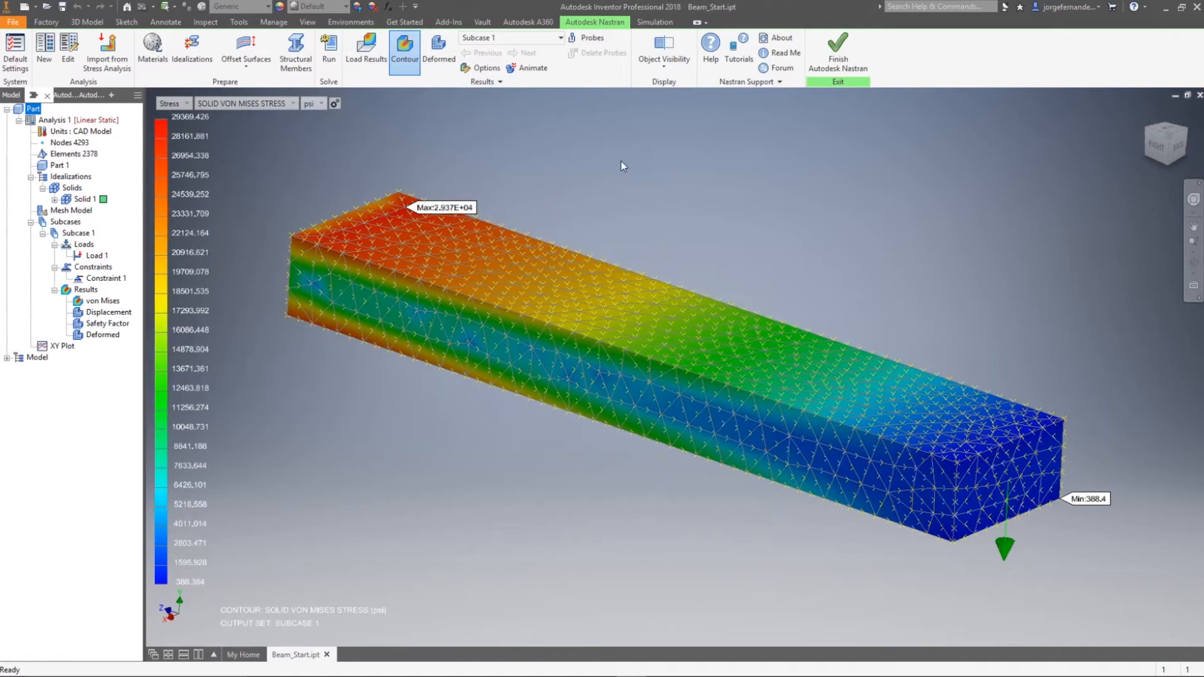
{"action": "left_click", "coordinate": [1157, 145]}
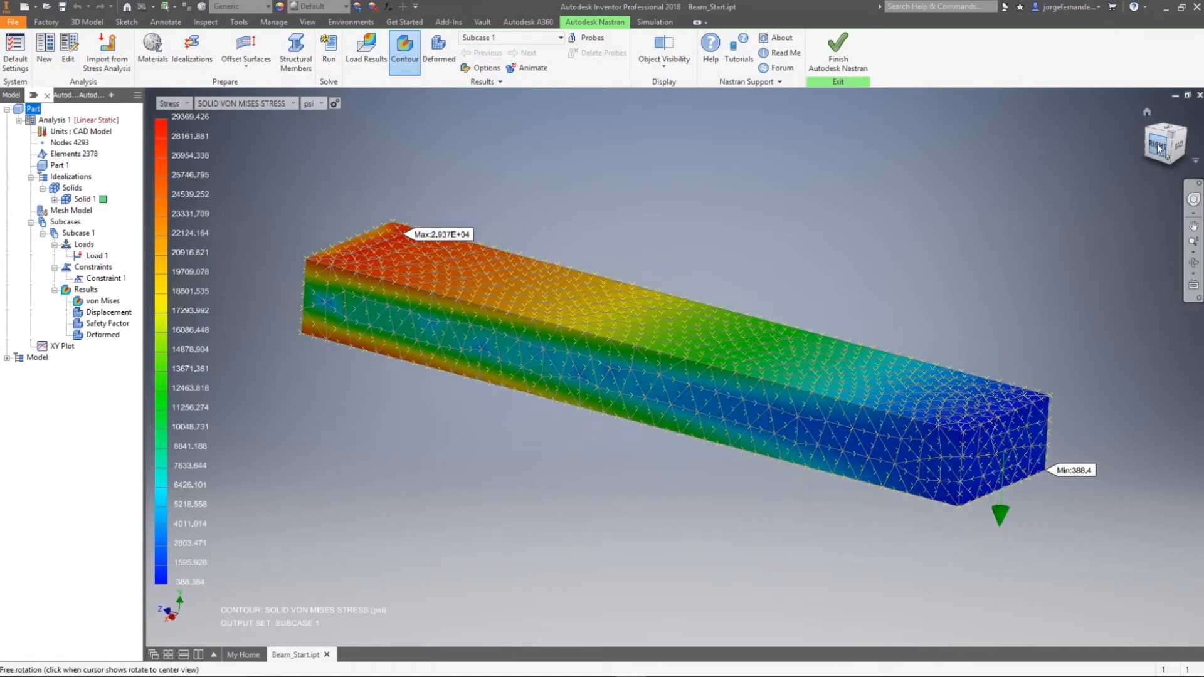
{"action": "left_click", "coordinate": [1159, 148]}
{"action": "scroll", "coordinate": [456, 341], "scroll_direction": "up", "scroll_amount": 3}
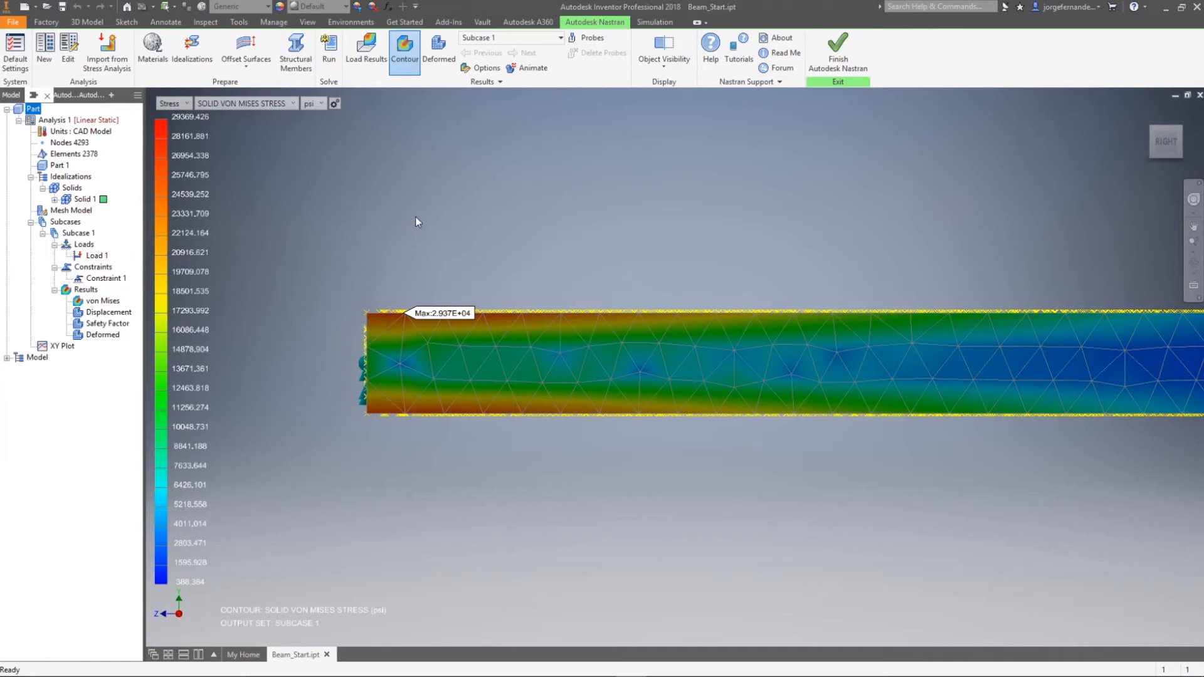
Switch the contour to total Displacement and examine the deflection at the beam's loaded end
{"action": "left_click", "coordinate": [185, 104]}
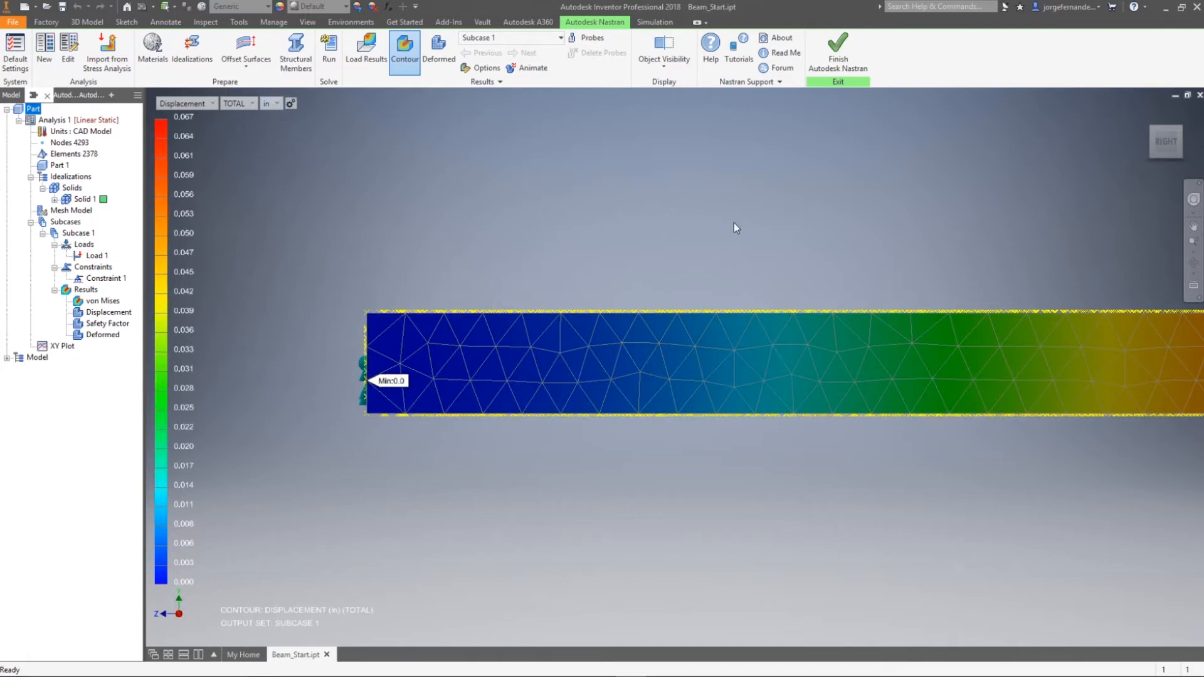
{"action": "scroll", "coordinate": [736, 227], "scroll_direction": "down", "scroll_amount": 3}
{"action": "middle_click_drag", "start_coordinate": [874, 220], "coordinate": [613, 225]}
{"action": "scroll", "coordinate": [863, 296], "scroll_direction": "up", "scroll_amount": 4}
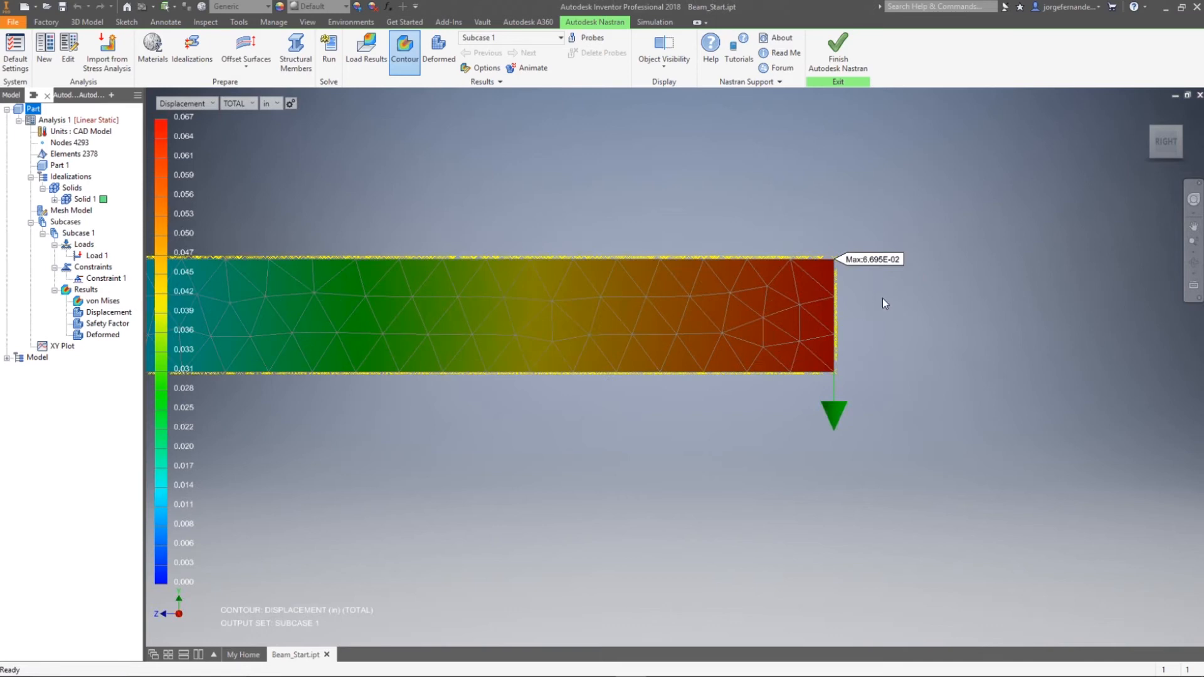
{"action": "scroll", "coordinate": [865, 281], "scroll_direction": "up", "scroll_amount": 2}
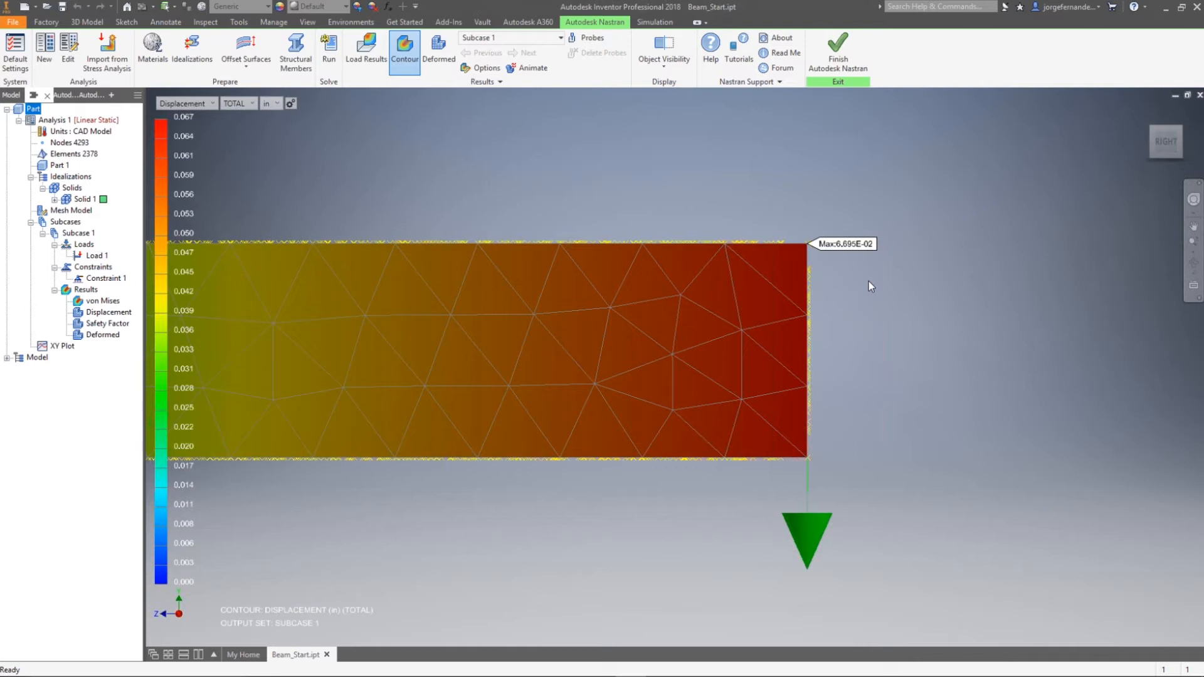
{"action": "middle_click", "coordinate": [900, 328]}
{"action": "middle_click", "coordinate": [900, 328]}
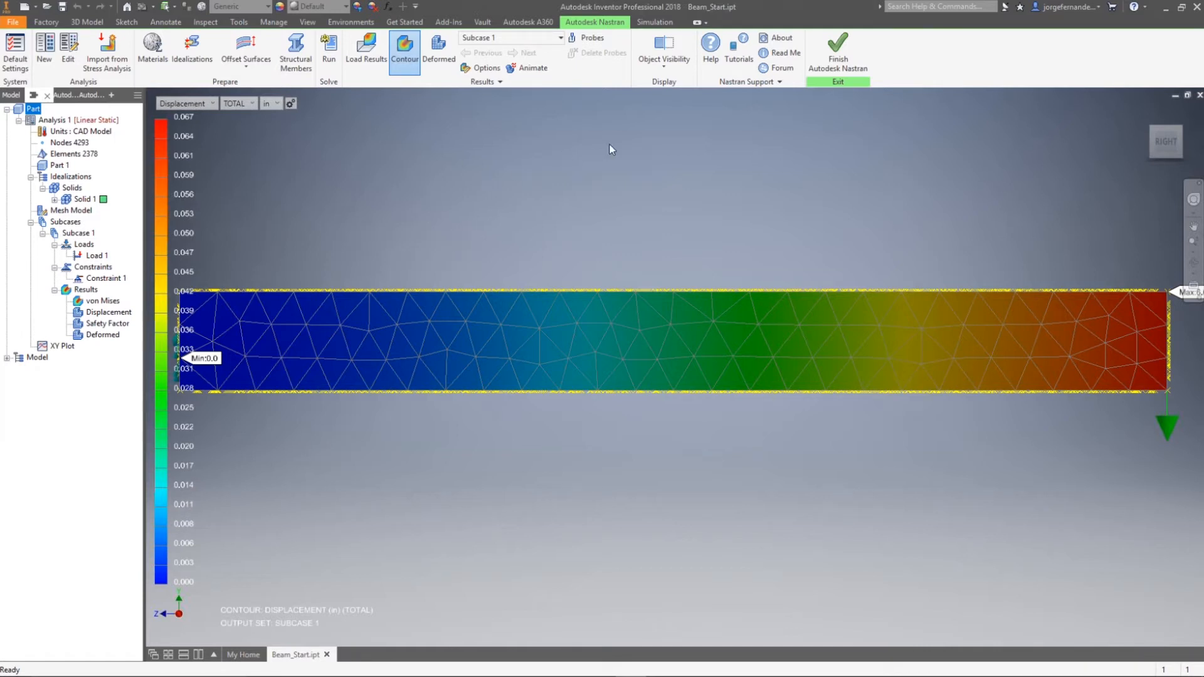
Hide the contour and remesh the beam with an element size of 0.2 in, keeping the parabolic element order
{"action": "left_click", "coordinate": [409, 46]}
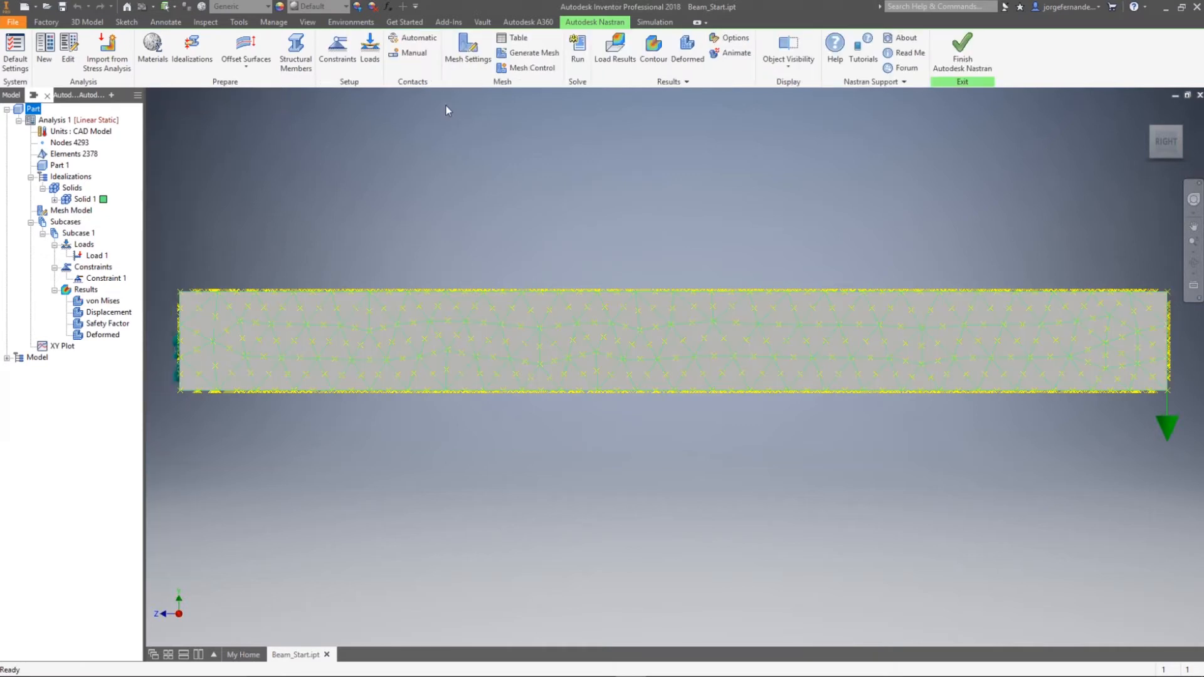
{"action": "left_click", "coordinate": [463, 51]}
{"action": "left_click_drag", "start_coordinate": [265, 136], "coordinate": [198, 140]}
{"action": "type", "text": ".2"}
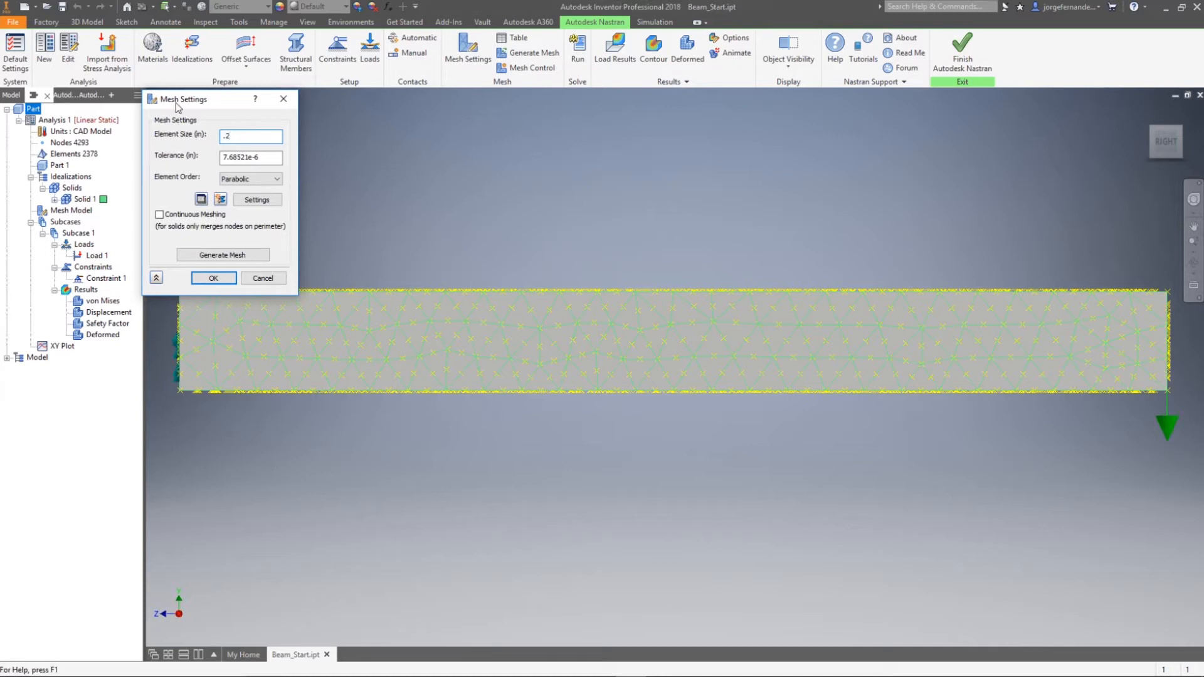
{"action": "left_click", "coordinate": [213, 278]}
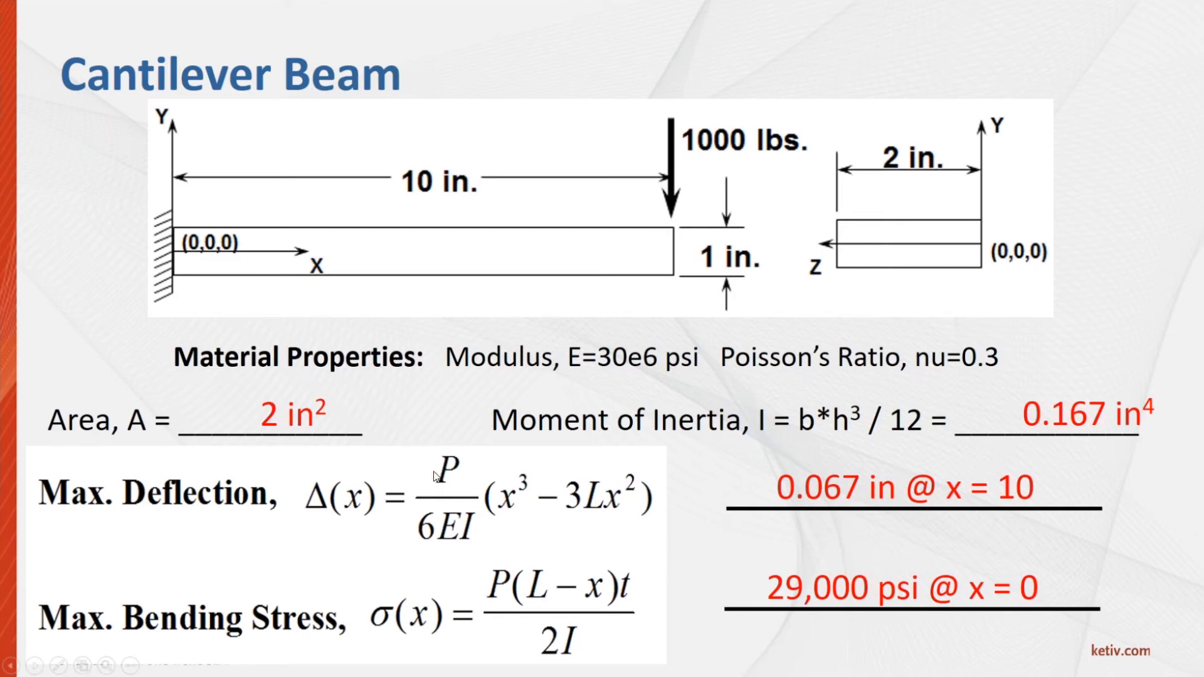
{"action": "key", "text": "alt+Tab"}
{"action": "left_click", "coordinate": [643, 270]}
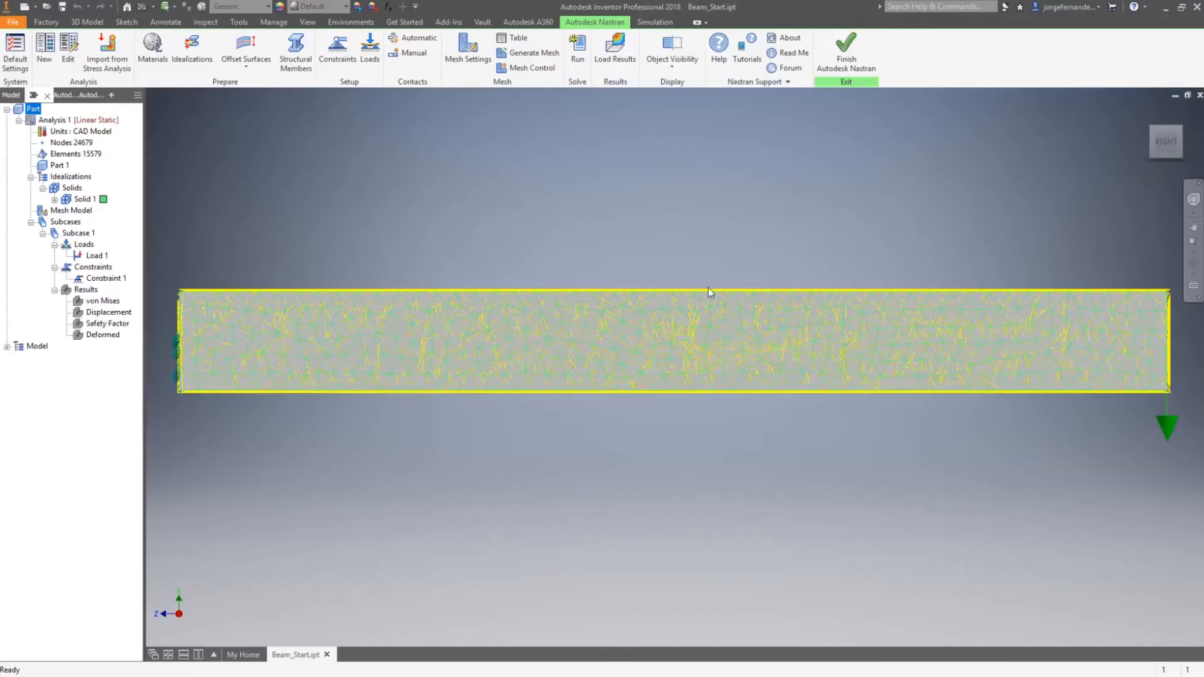
Rerun the analysis with the refined mesh and show the total displacement contour at the beam's loaded end
{"action": "left_click", "coordinate": [579, 50]}
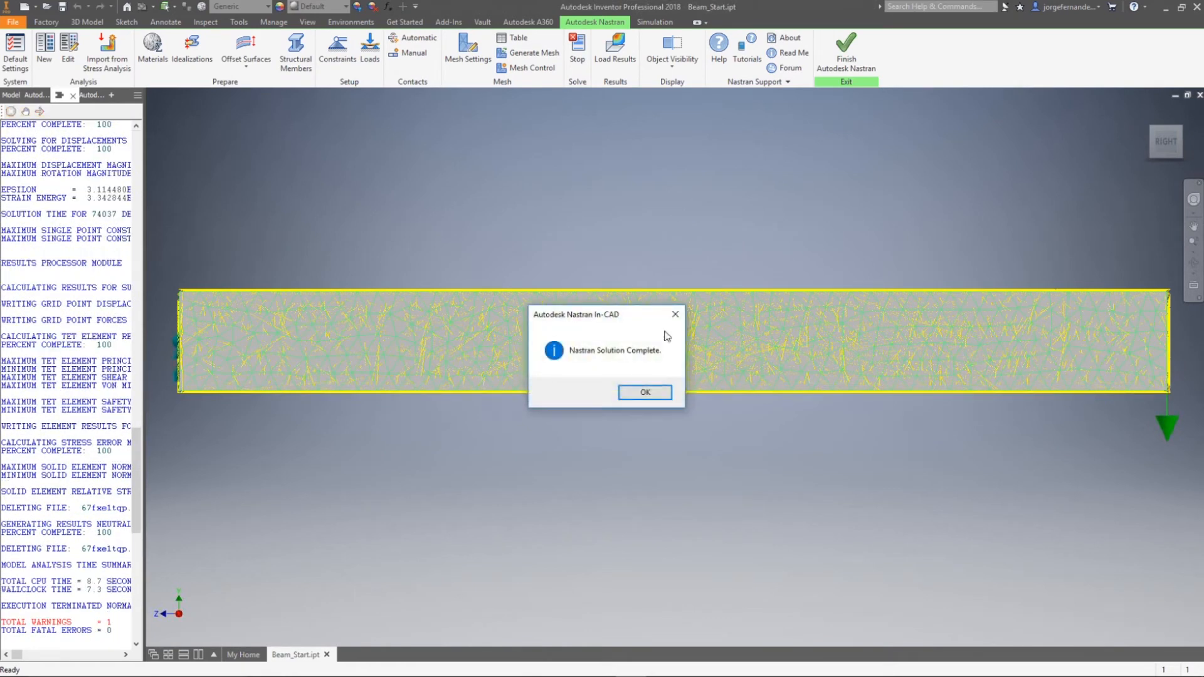
{"action": "left_click", "coordinate": [652, 393]}
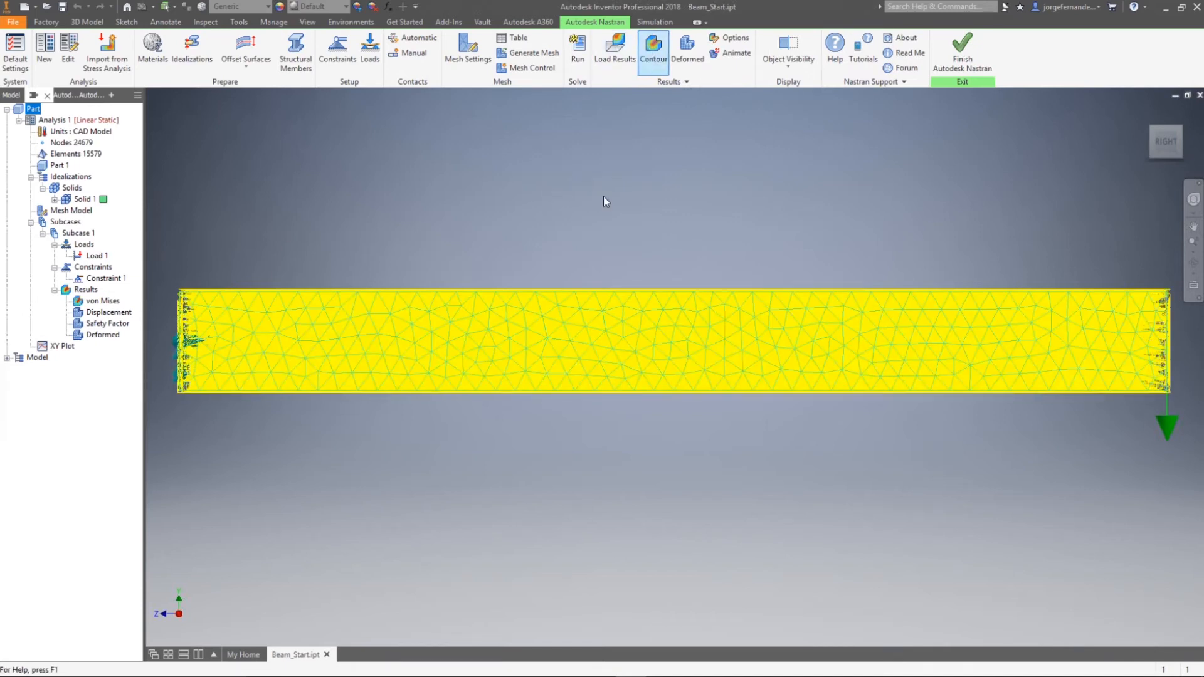
{"action": "mouse_move", "coordinate": [769, 197]}
{"action": "middle_mouse_down", "text": "shift"}
{"action": "mouse_move", "coordinate": [746, 204]}
{"action": "mouse_move", "coordinate": [770, 205]}
{"action": "middle_mouse_up", "text": "shift"}
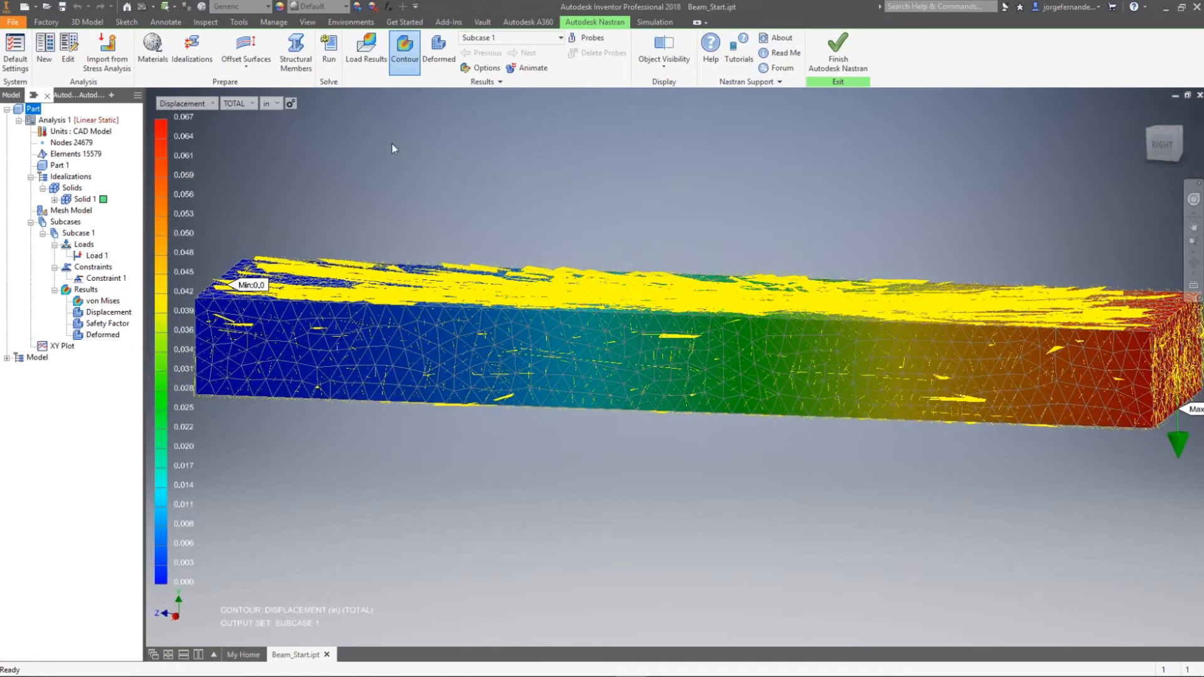
{"action": "middle_click_drag", "start_coordinate": [1167, 412], "coordinate": [927, 390]}
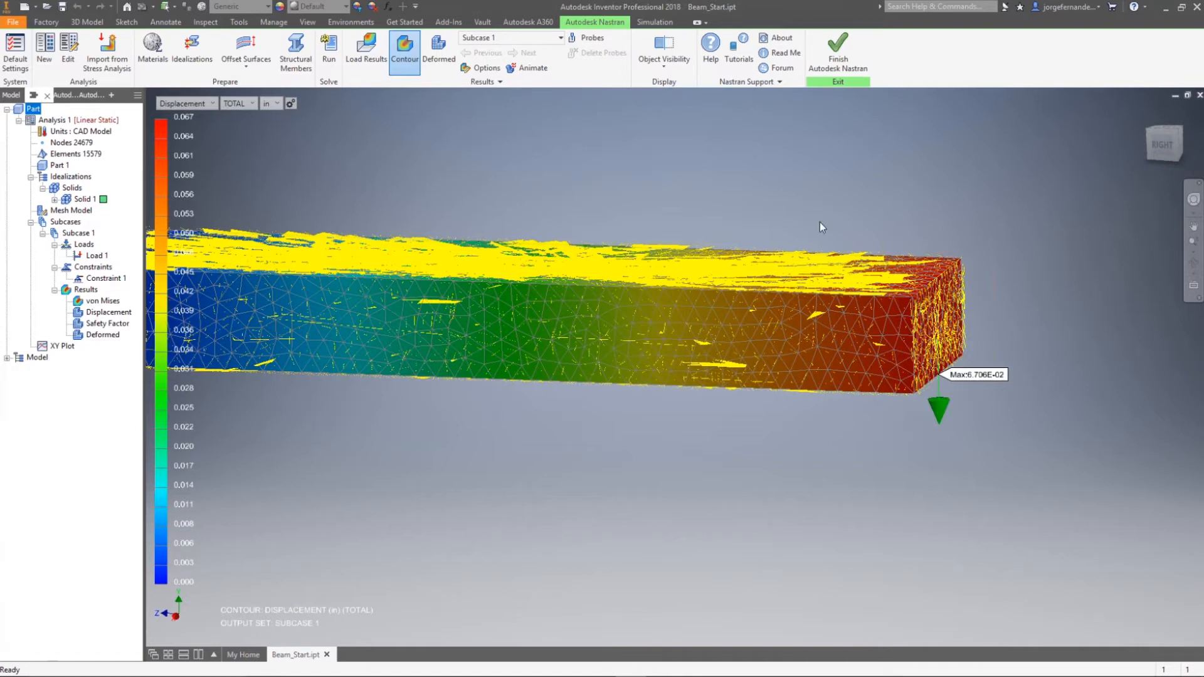
Switch the contour to Solid Von Mises Stress and examine the stress around the beam's fixed end
{"action": "left_click", "coordinate": [211, 107]}
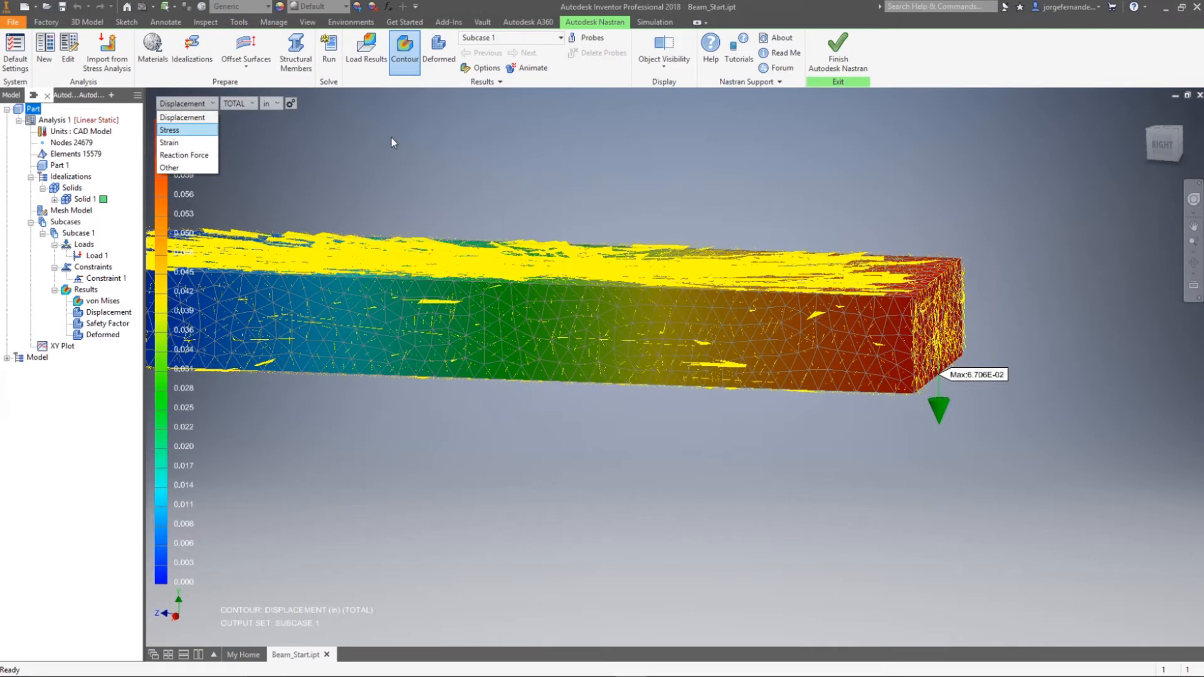
{"action": "middle_click_drag", "start_coordinate": [253, 172], "coordinate": [696, 205]}
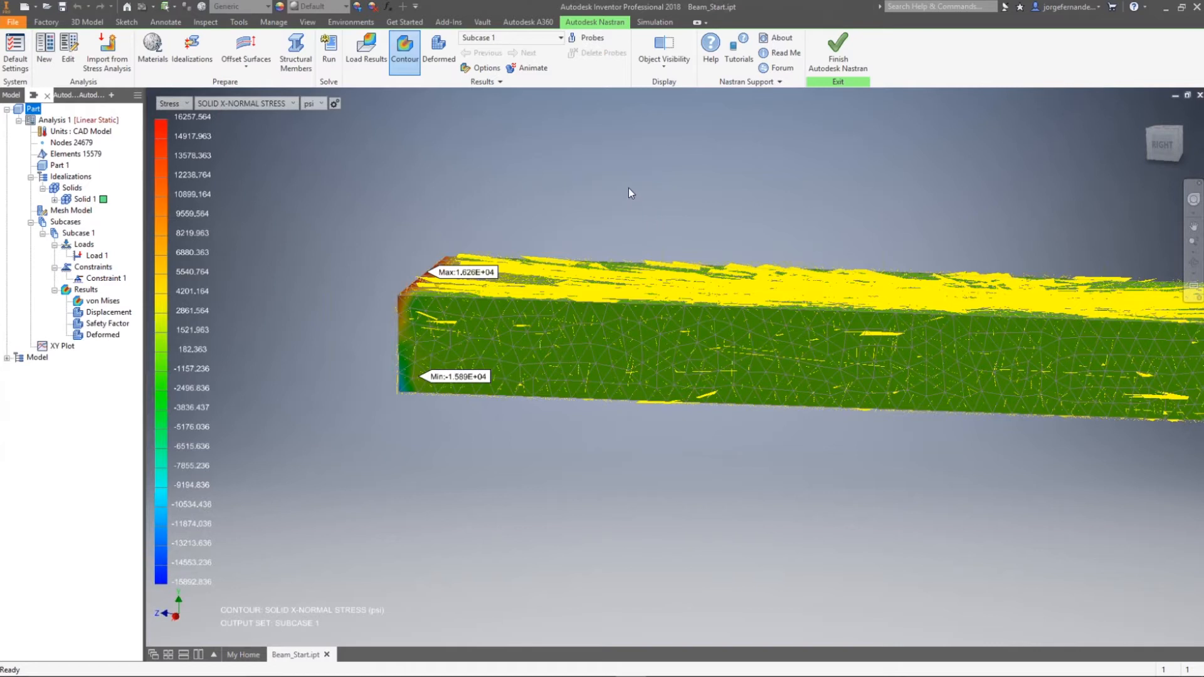
{"action": "left_click", "coordinate": [244, 105]}
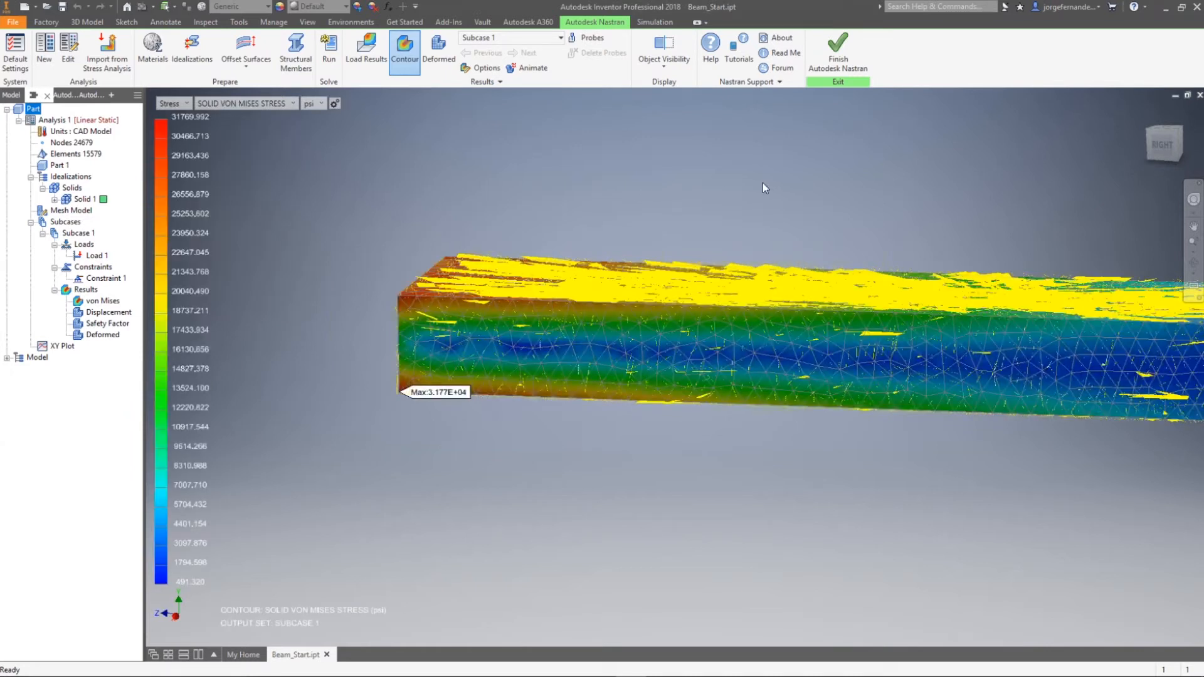
{"action": "middle_click_drag", "start_coordinate": [761, 183], "coordinate": [583, 190]}
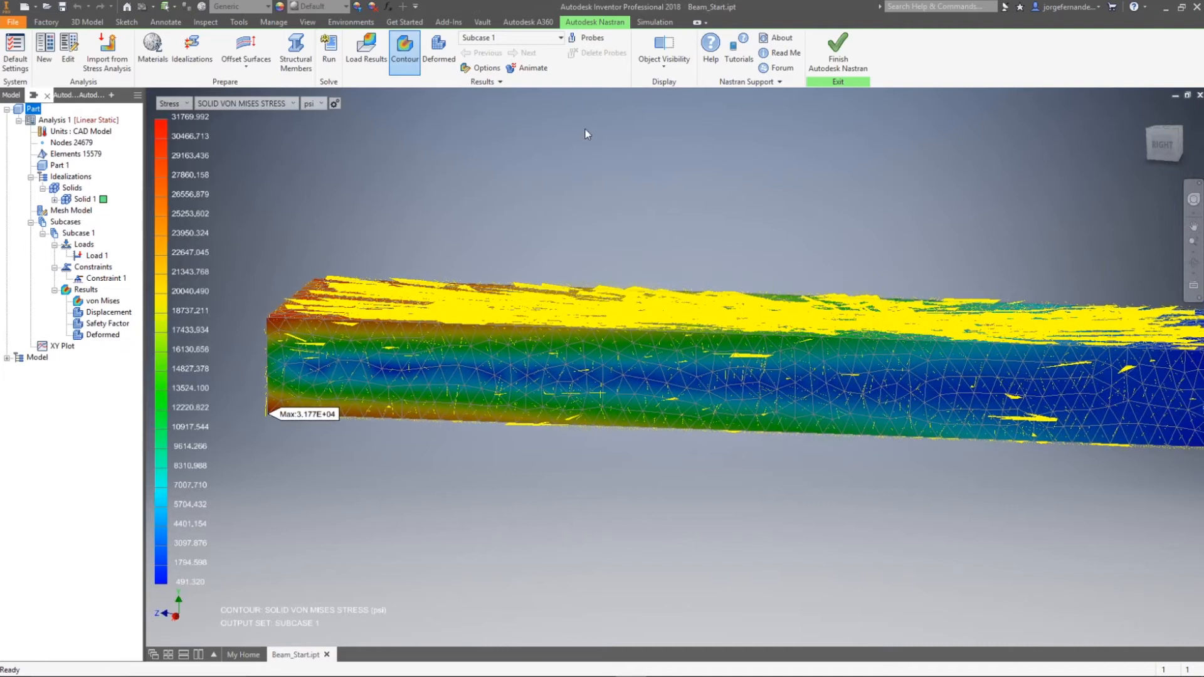
Finish the Nastran environment, check the hand-calculation slide, and close Beam_Start.ipt without saving
{"action": "left_click", "coordinate": [839, 53]}
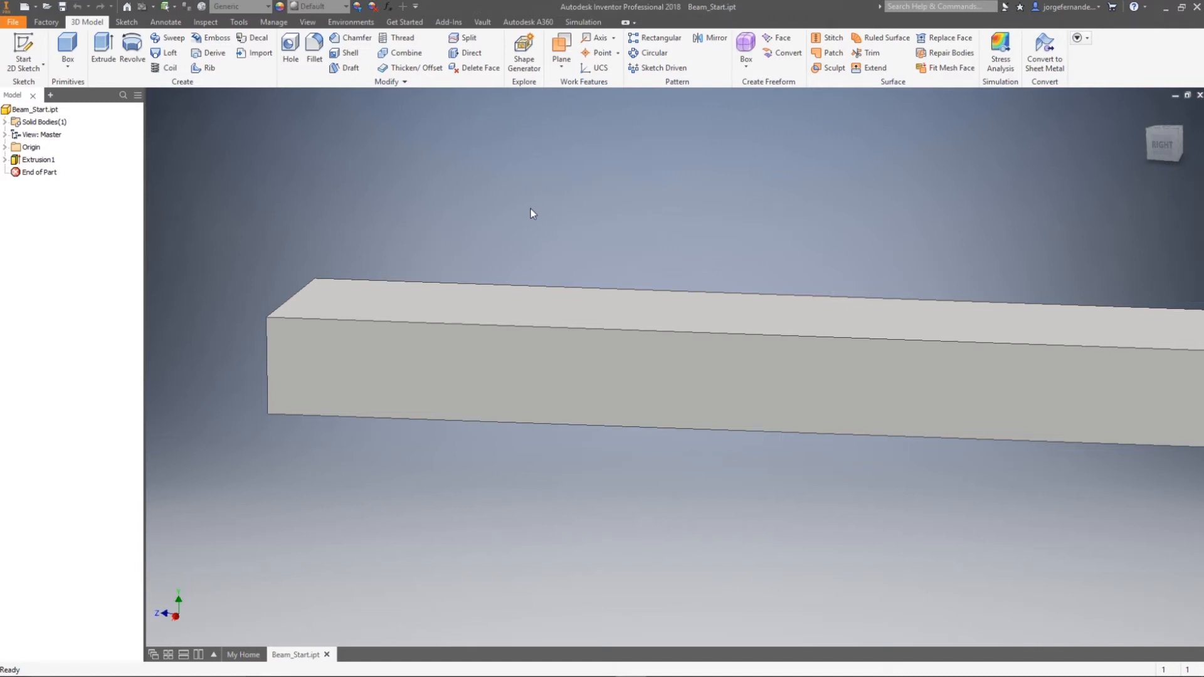
{"action": "key", "text": "alt+Tab"}
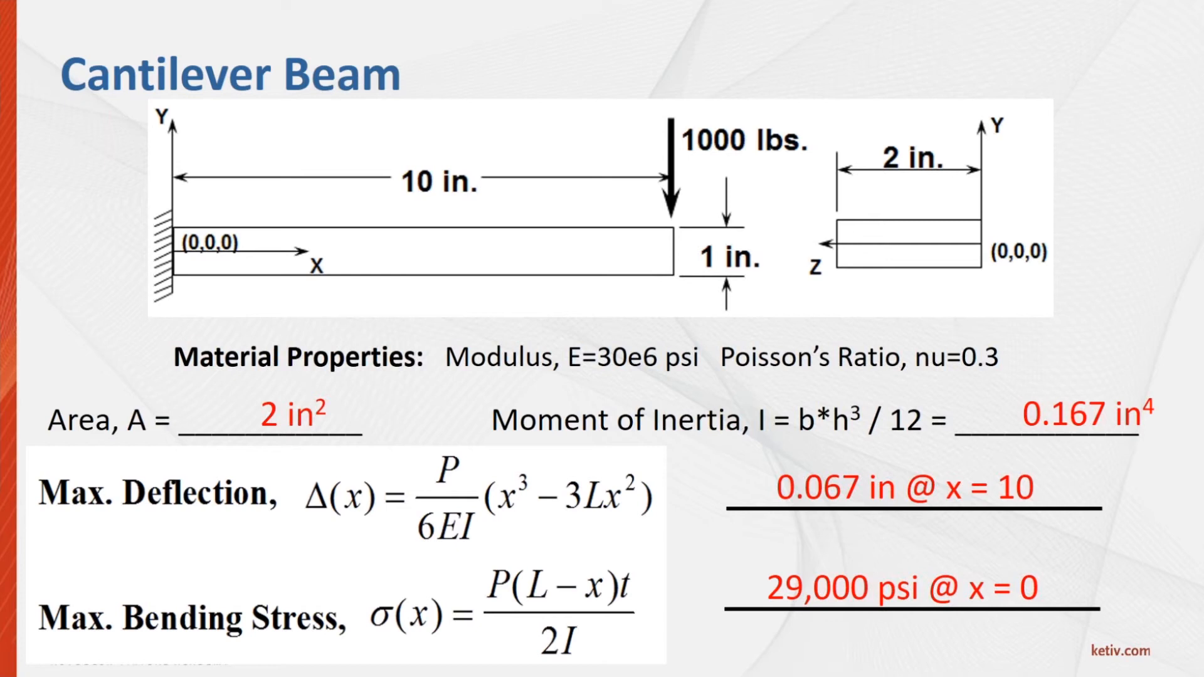
{"action": "key", "text": "alt+Tab"}
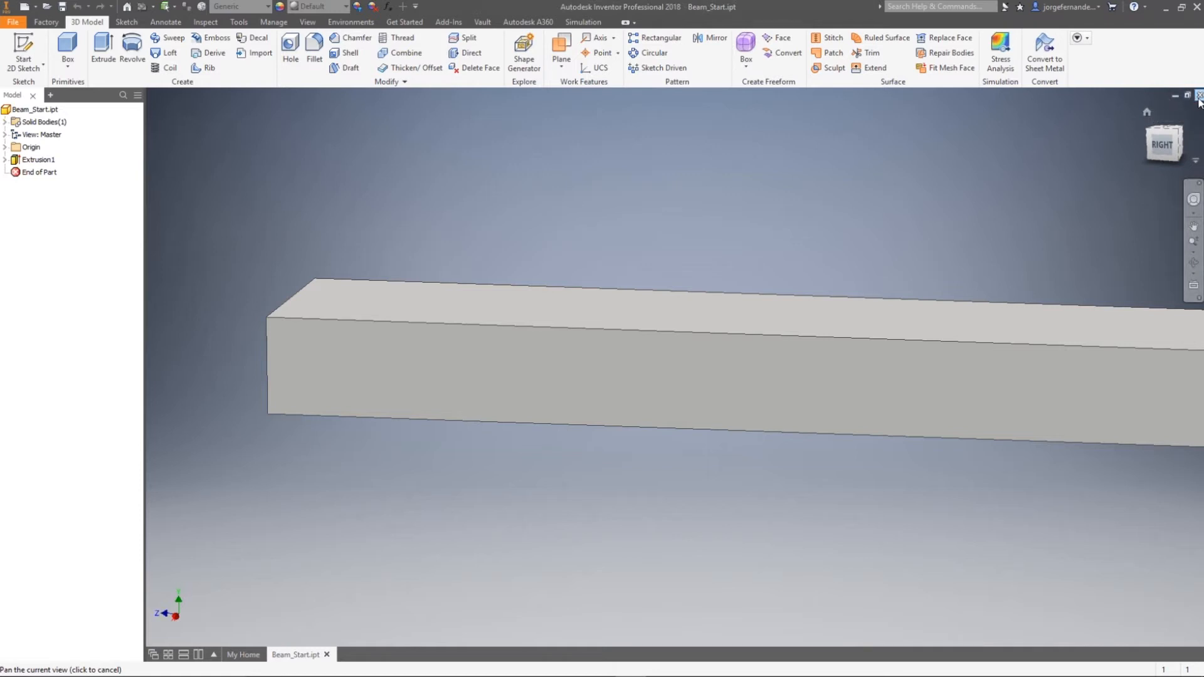
{"action": "left_click", "coordinate": [1199, 96]}
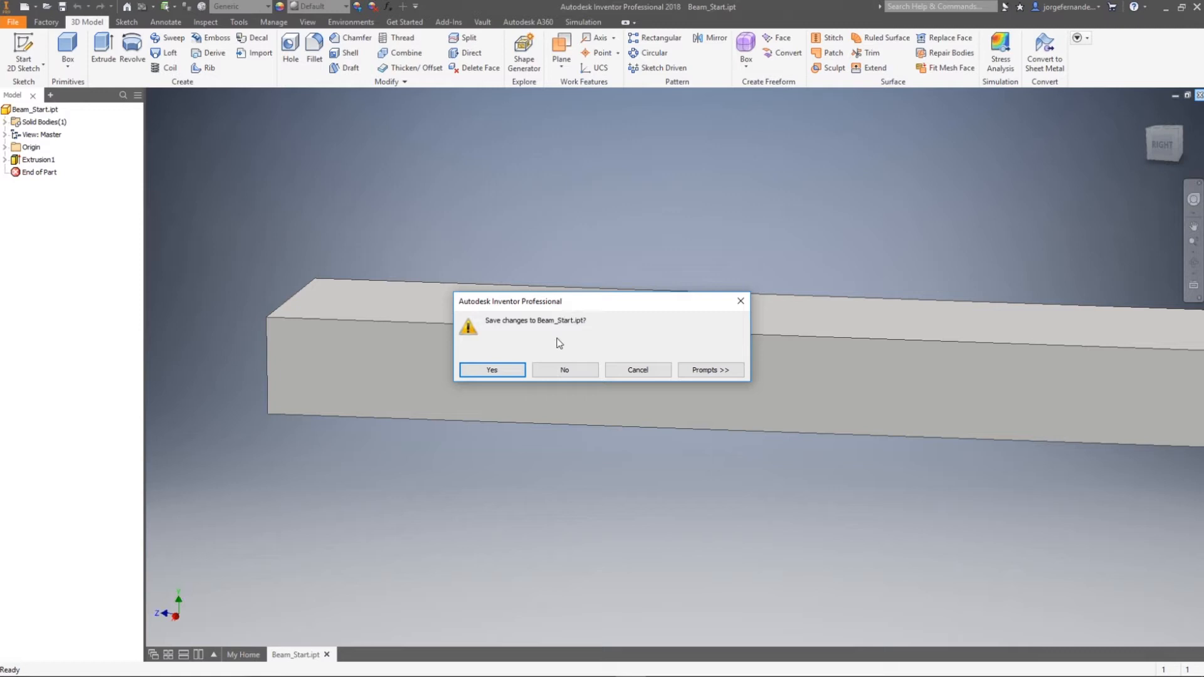
{"action": "left_click", "coordinate": [562, 369]}
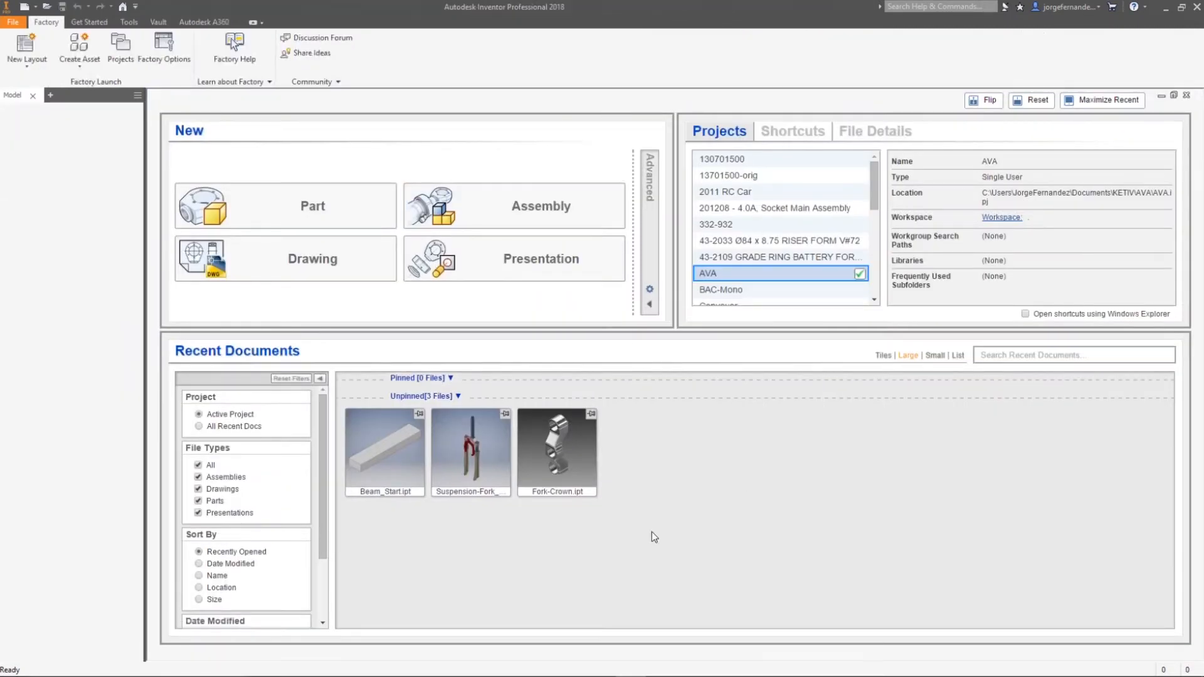
Open the Suspension-Fork_Complete assembly and the Fork-Crown.ipt part from the recent documents
{"action": "mouse_move", "coordinate": [476, 481]}
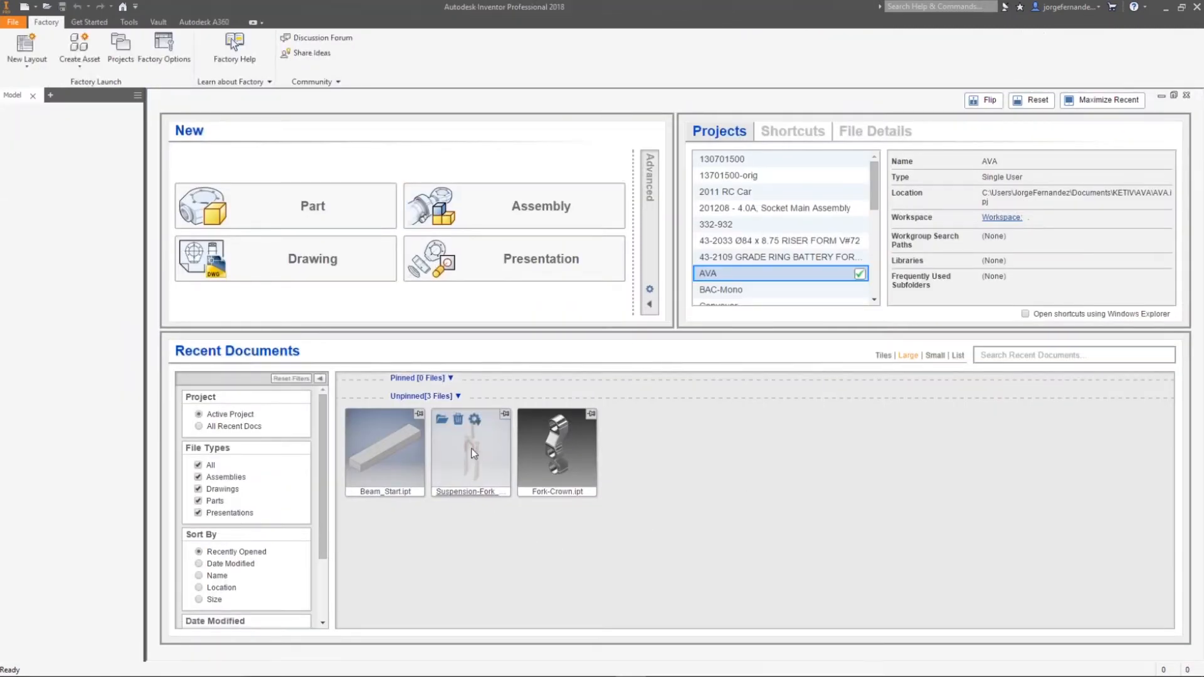
{"action": "left_click", "coordinate": [473, 454]}
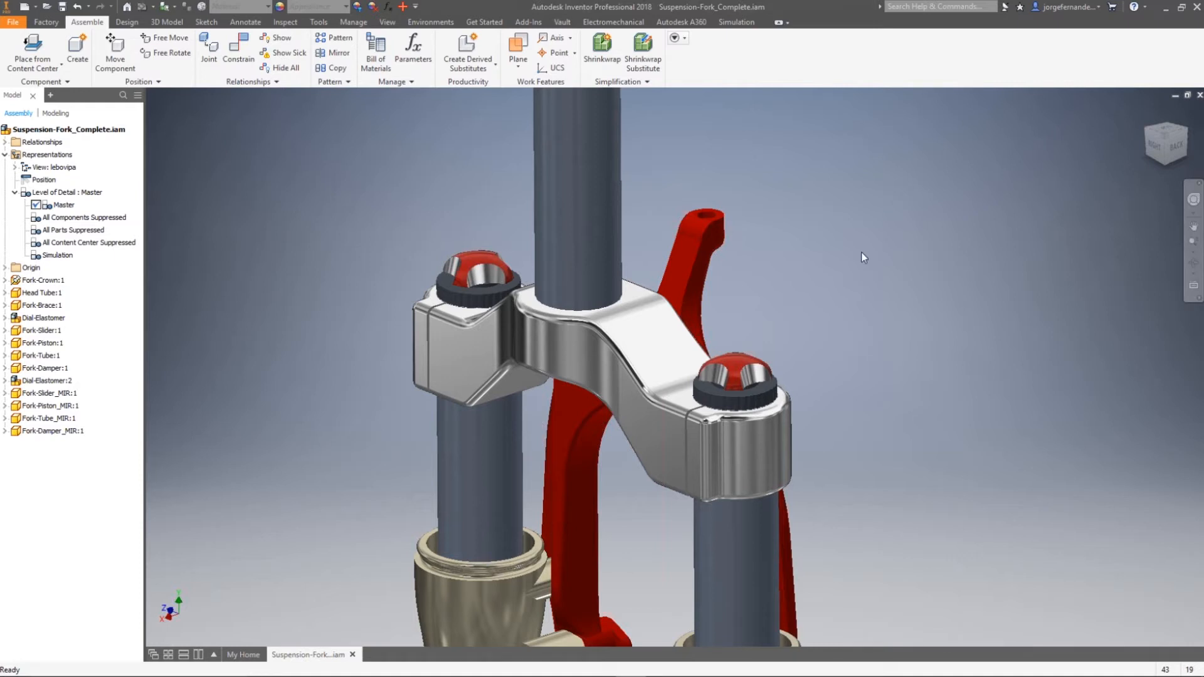
{"action": "scroll", "coordinate": [871, 283], "scroll_direction": "up", "scroll_amount": 3}
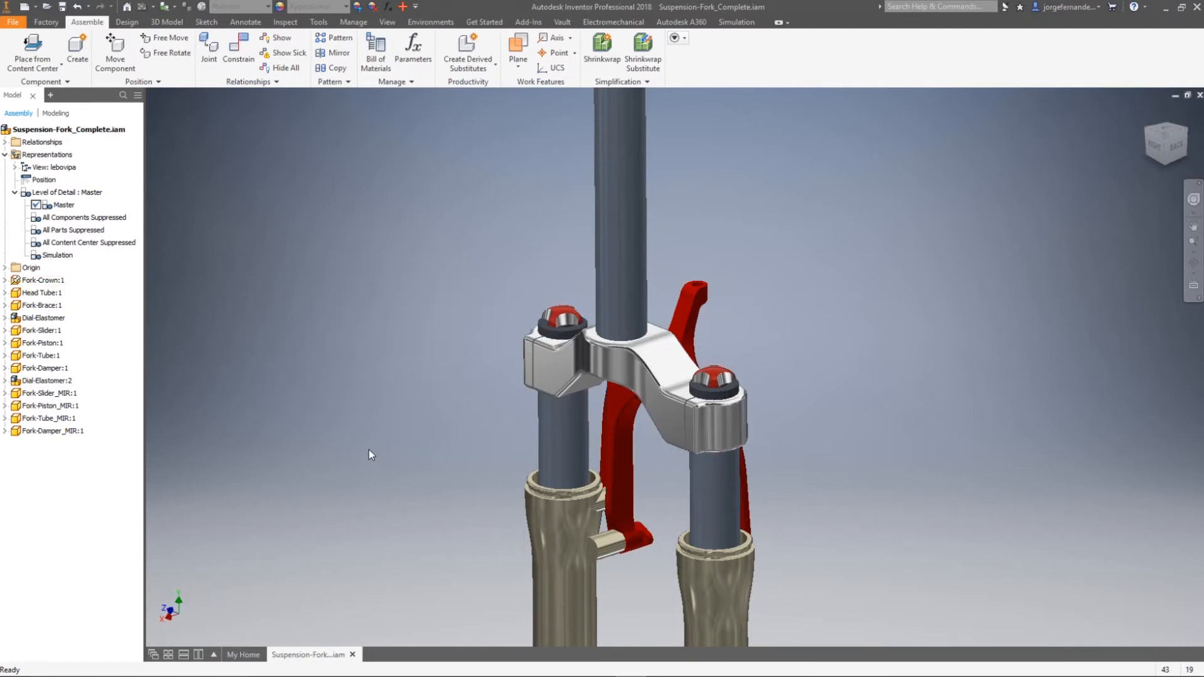
{"action": "left_click", "coordinate": [239, 654]}
{"action": "mouse_move", "coordinate": [551, 431]}
{"action": "left_click", "coordinate": [556, 453]}
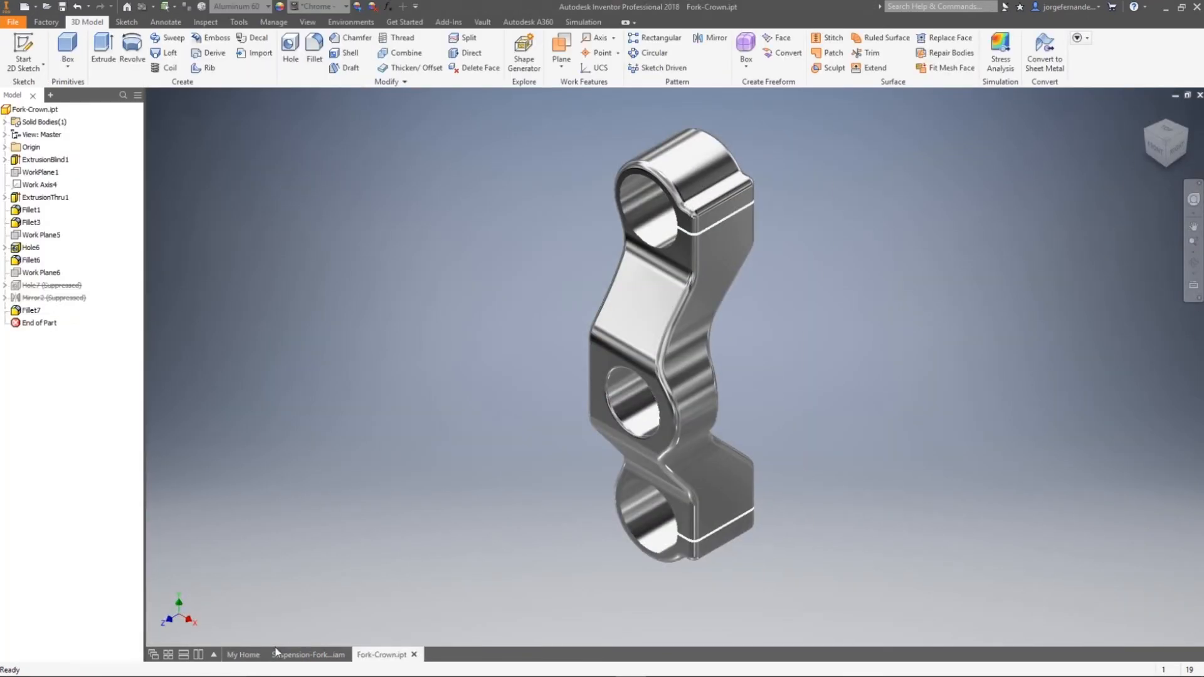
Return to the Suspension-Fork_Complete assembly, look over the whole fork and close the assembly
{"action": "left_click", "coordinate": [306, 655]}
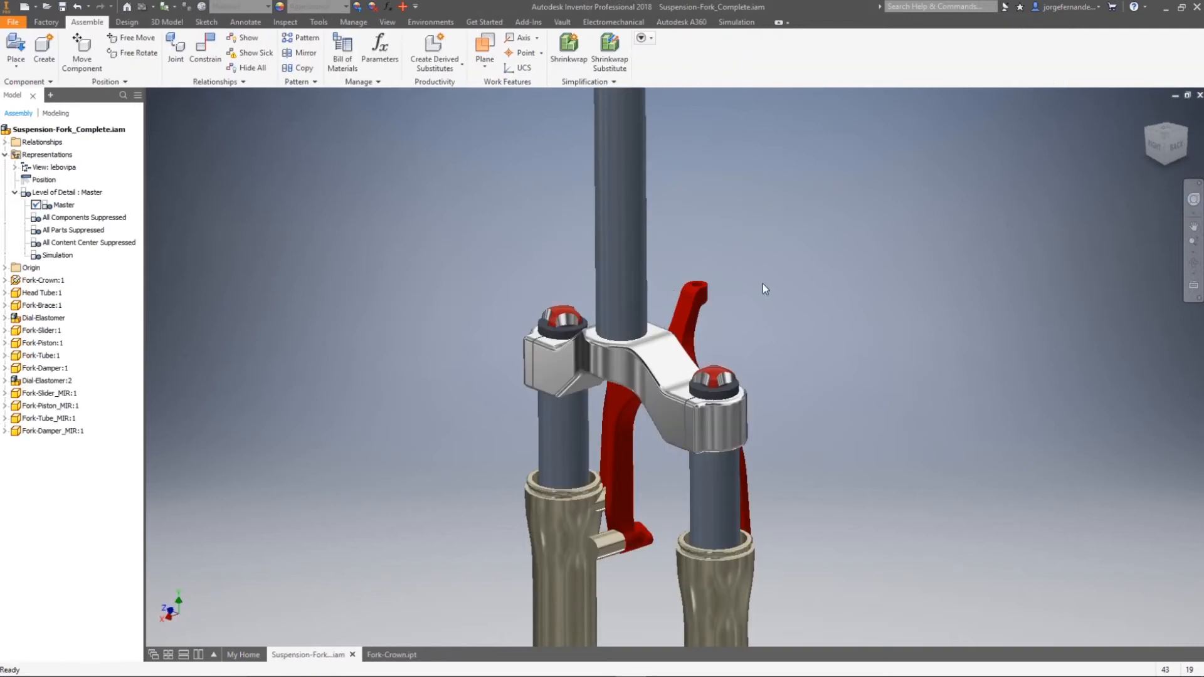
{"action": "scroll", "coordinate": [785, 279], "scroll_direction": "down", "scroll_amount": 5}
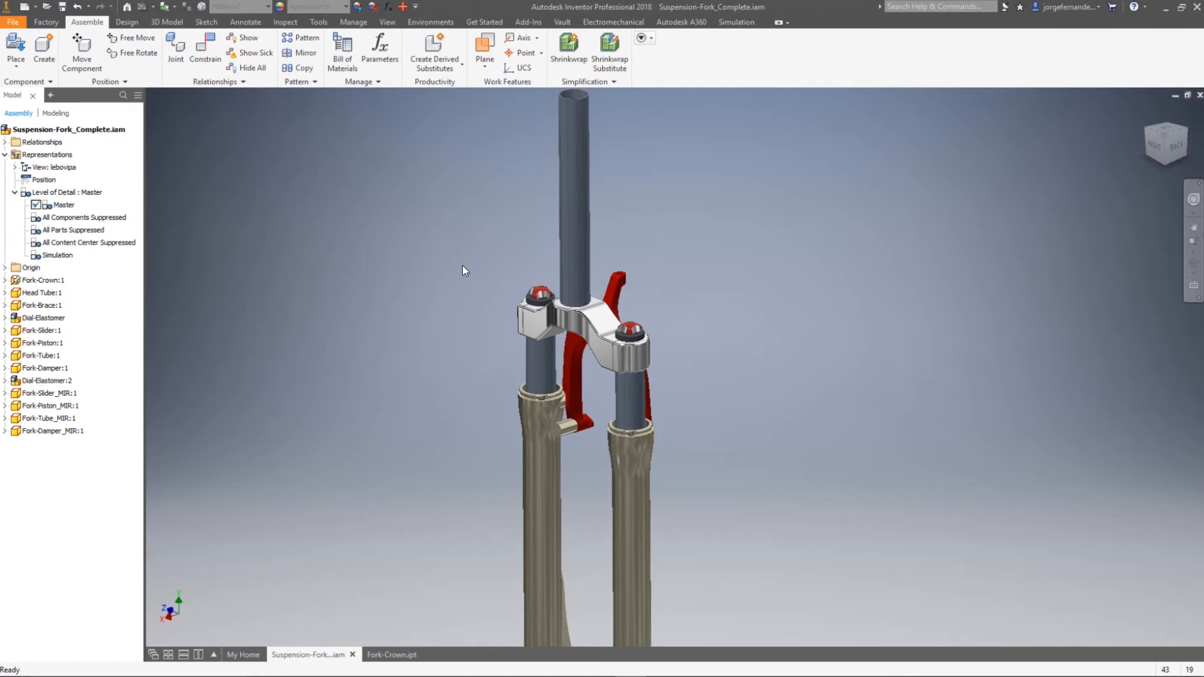
{"action": "key", "text": "Return"}
{"action": "left_click", "coordinate": [1199, 95]}
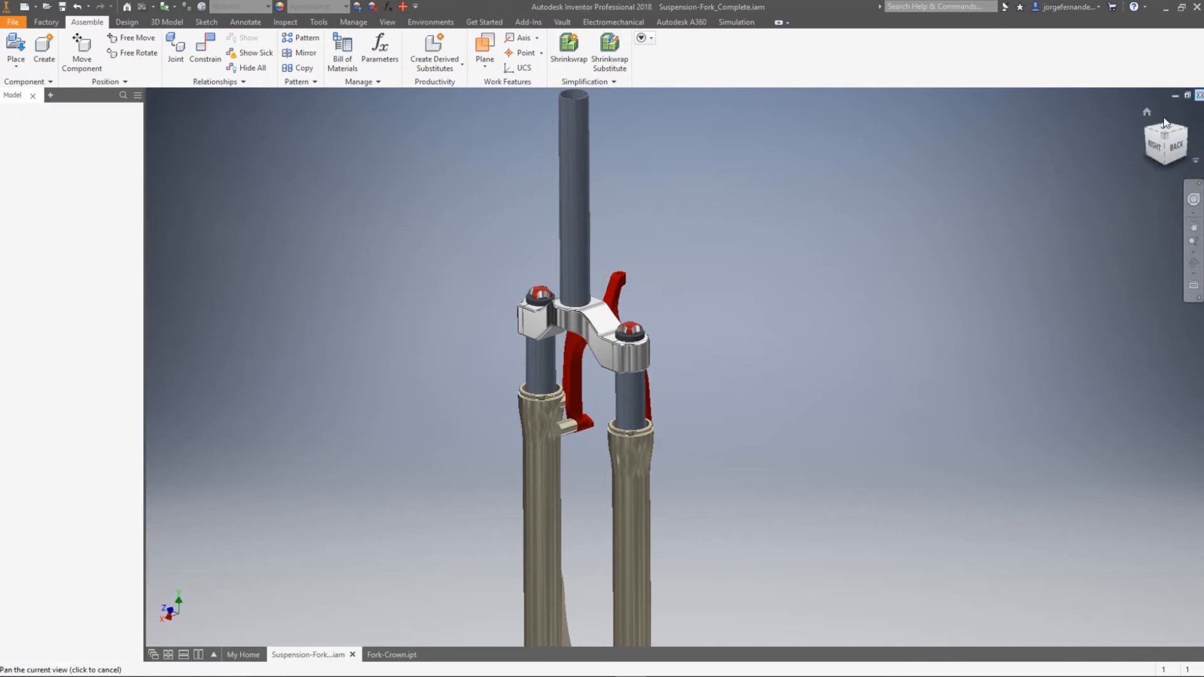
Open the fork crown in the Nastran In-CAD environment and check the material assigned to Solid 1
{"action": "mouse_move", "coordinate": [505, 306]}
{"action": "middle_mouse_down", "text": "shift"}
{"action": "mouse_move", "coordinate": [523, 248]}
{"action": "mouse_move", "coordinate": [513, 184]}
{"action": "mouse_move", "coordinate": [370, 164]}
{"action": "mouse_move", "coordinate": [319, 194]}
{"action": "mouse_move", "coordinate": [320, 252]}
{"action": "mouse_move", "coordinate": [323, 235]}
{"action": "mouse_move", "coordinate": [361, 227]}
{"action": "middle_mouse_up", "text": "shift"}
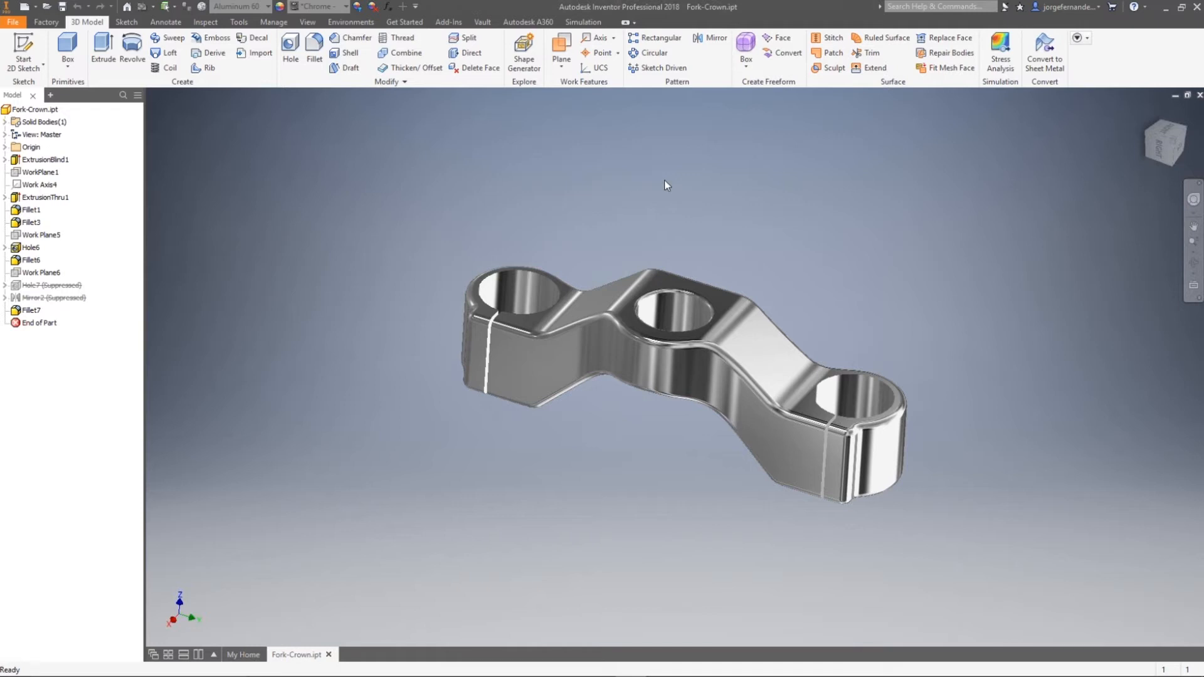
{"action": "left_click", "coordinate": [351, 22]}
{"action": "left_click", "coordinate": [251, 63]}
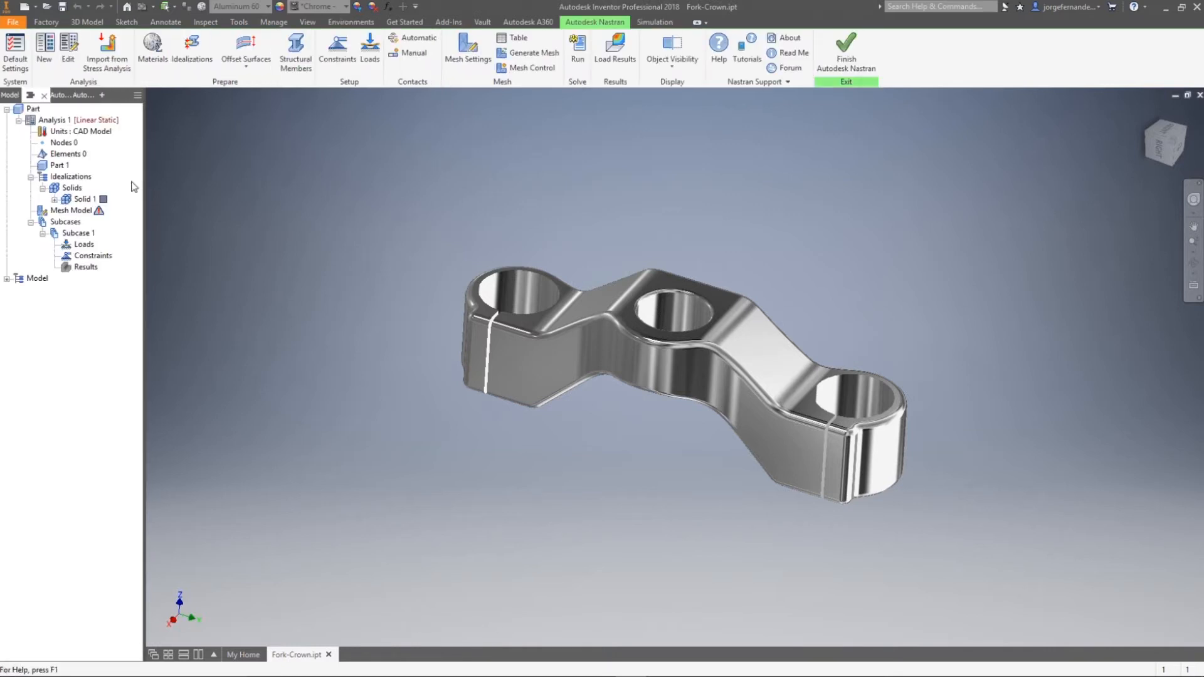
{"action": "left_click", "coordinate": [55, 199]}
{"action": "left_click", "coordinate": [102, 211]}
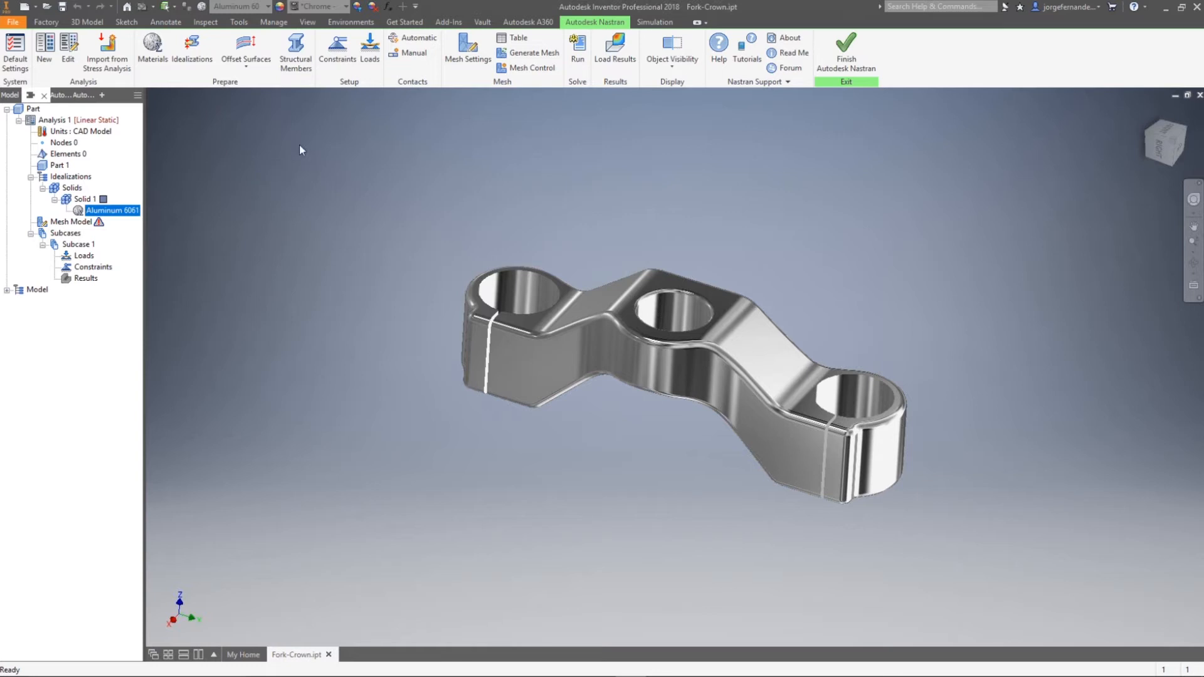
Add a structural constraint fixing all degrees of freedom on the inner faces of the crown's two outer holes
{"action": "left_click", "coordinate": [337, 49]}
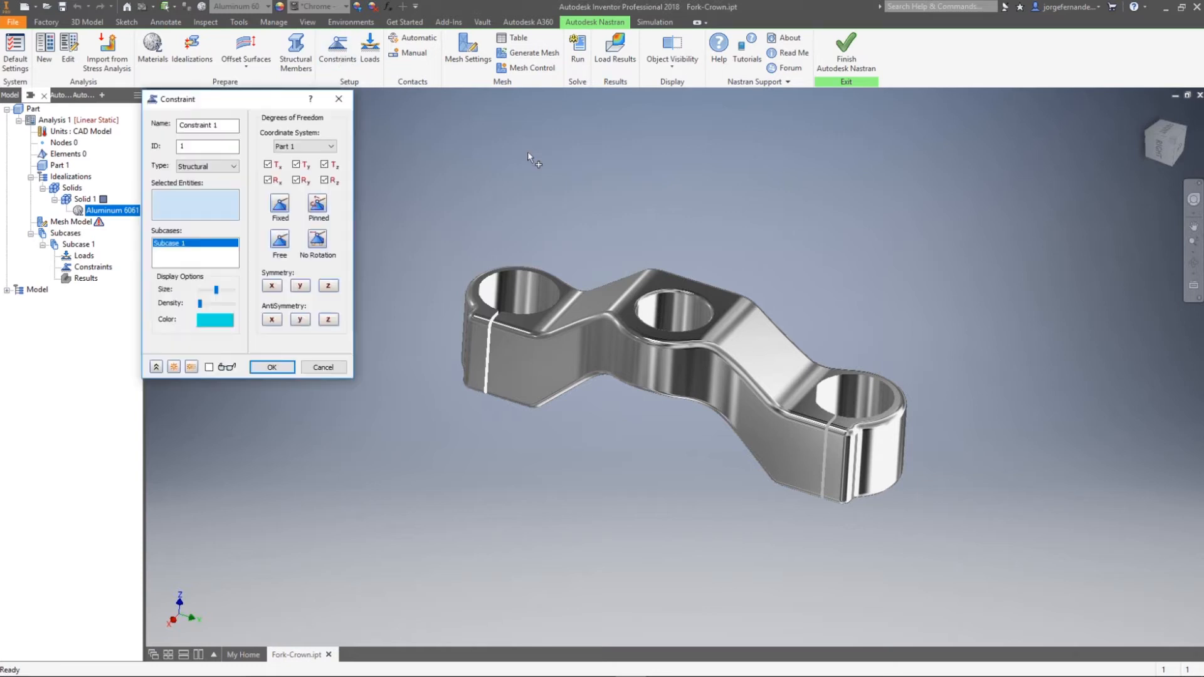
{"action": "left_click", "coordinate": [513, 290]}
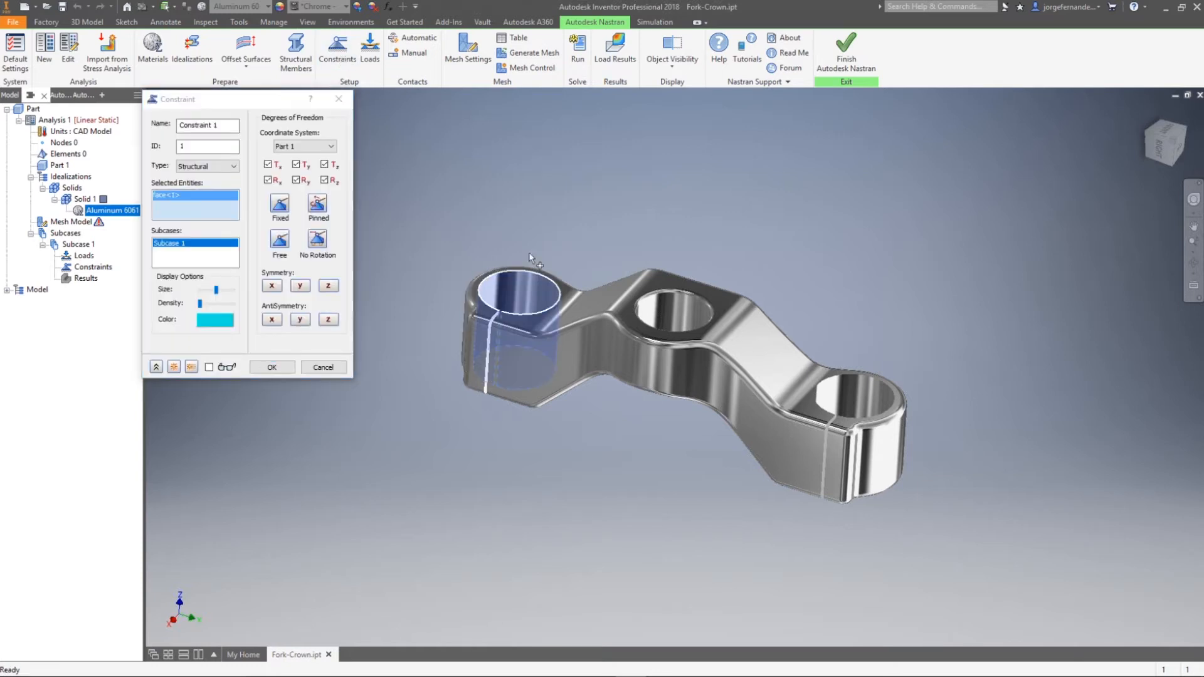
{"action": "left_click", "coordinate": [859, 389]}
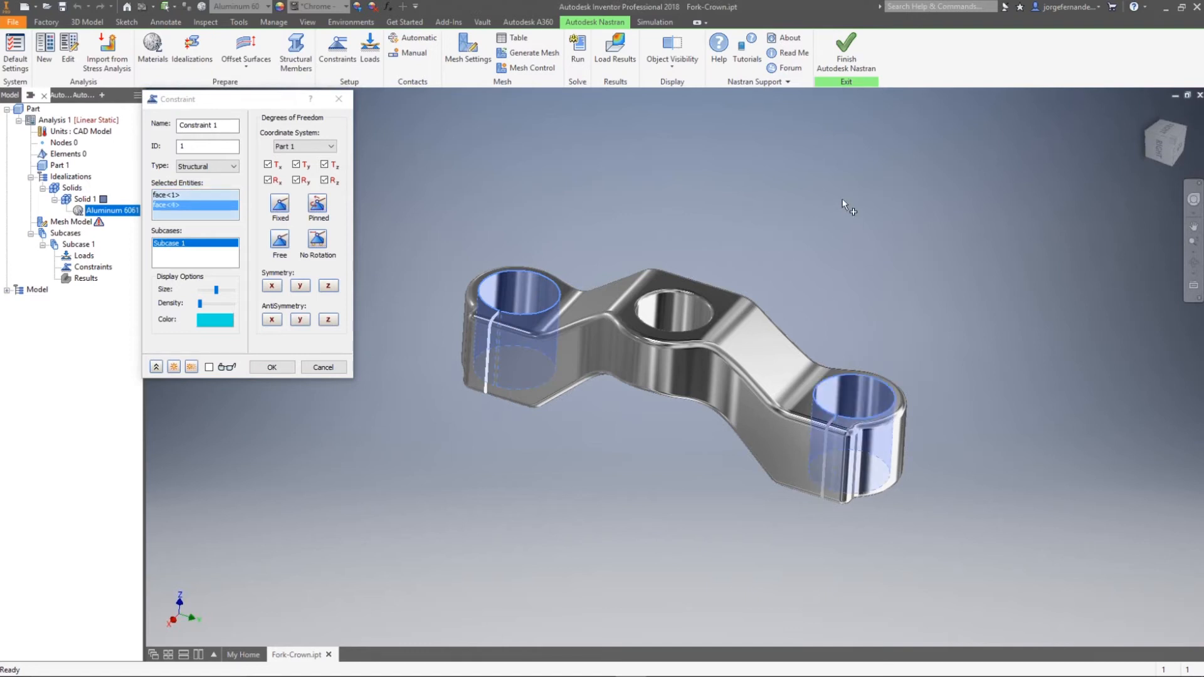
{"action": "left_click", "coordinate": [273, 368]}
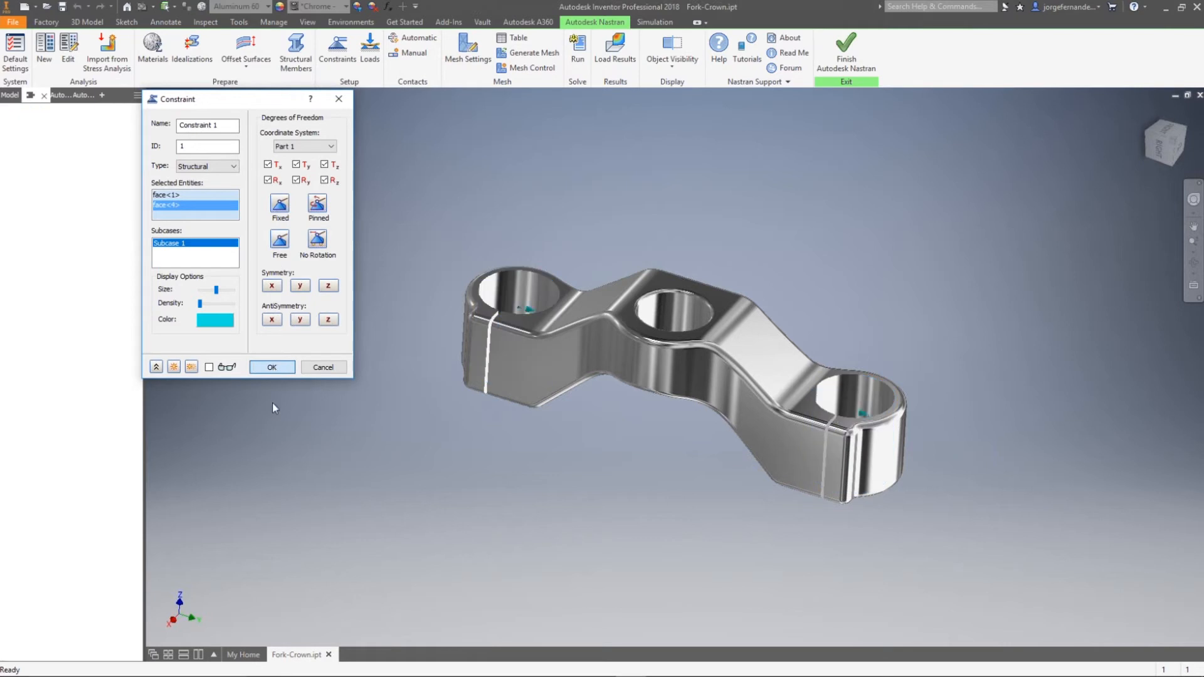
Apply a force load with a Y component of -5000 lbf to the inner face of the crown's centre hole
{"action": "left_click", "coordinate": [370, 45]}
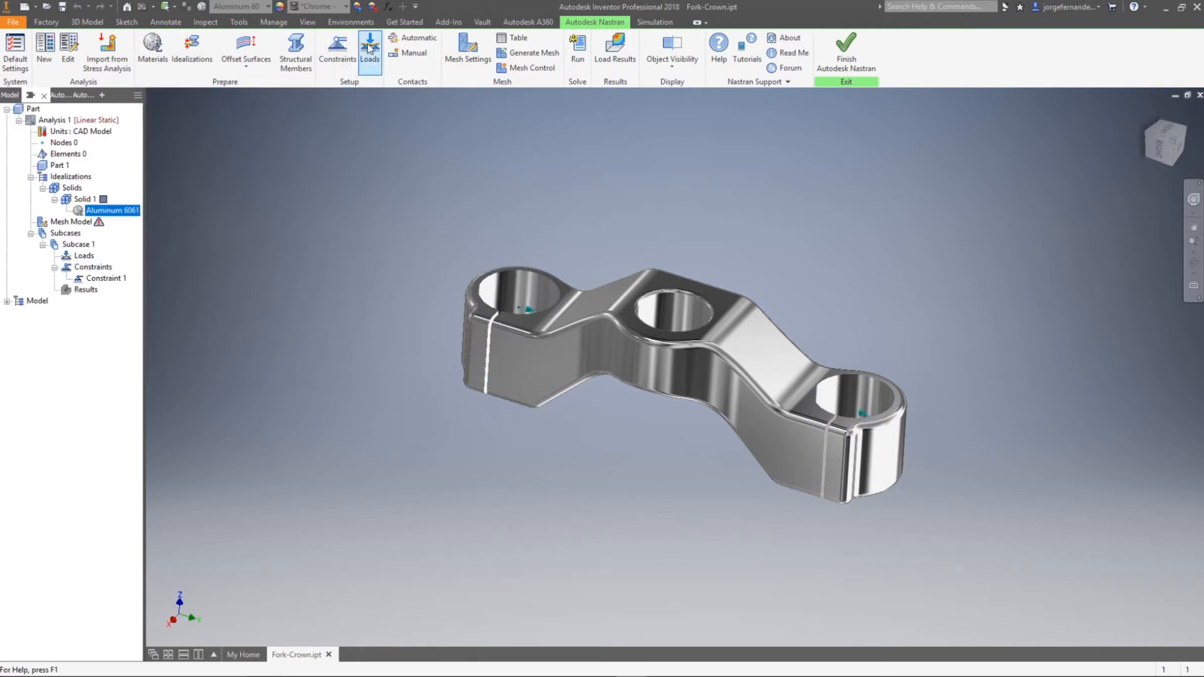
{"action": "left_click", "coordinate": [672, 316]}
{"action": "left_click", "coordinate": [331, 238]}
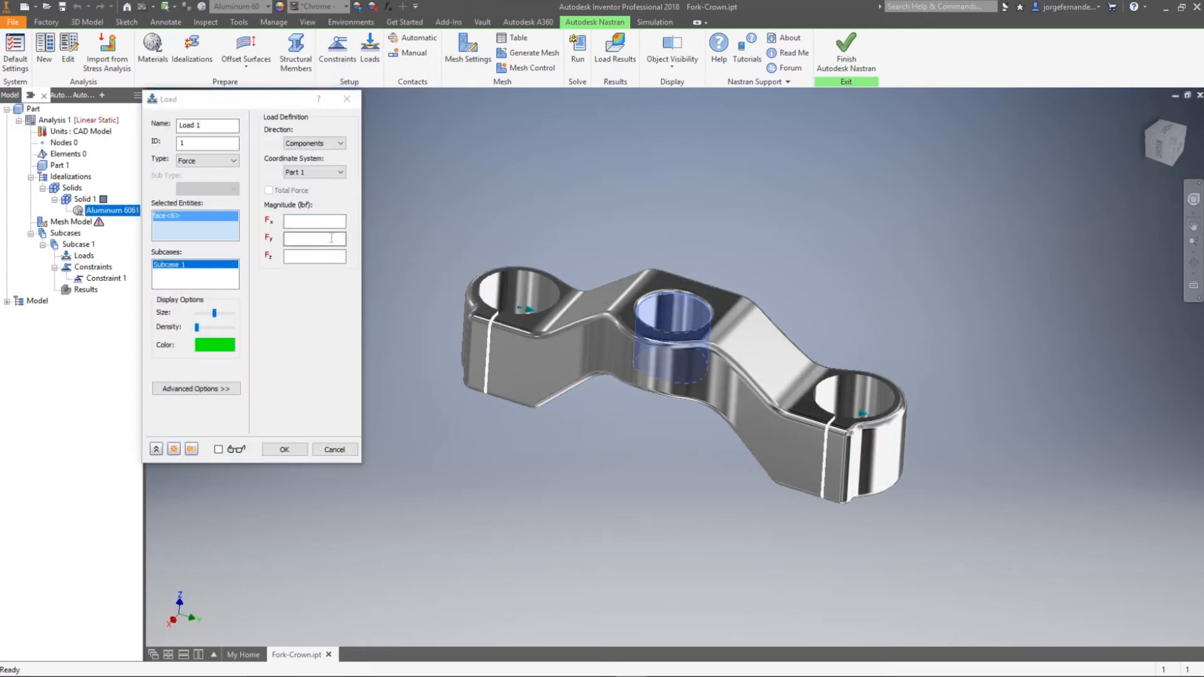
{"action": "type", "text": "-5000"}
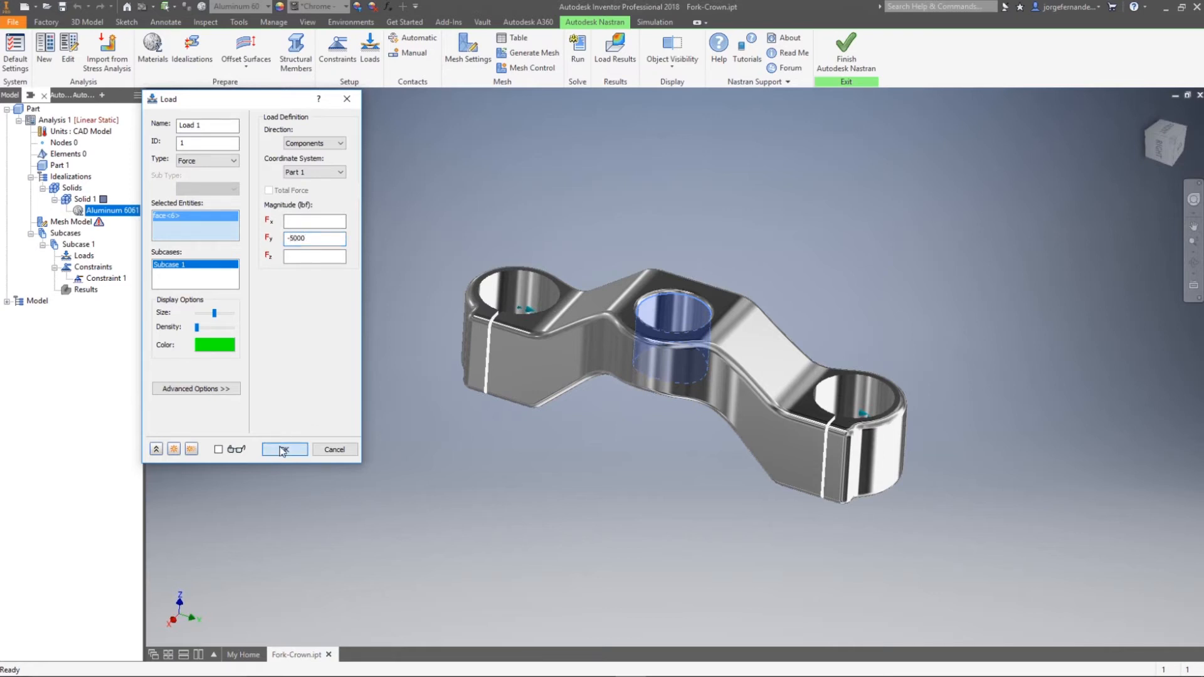
{"action": "left_click", "coordinate": [179, 454]}
{"action": "left_click", "coordinate": [284, 449]}
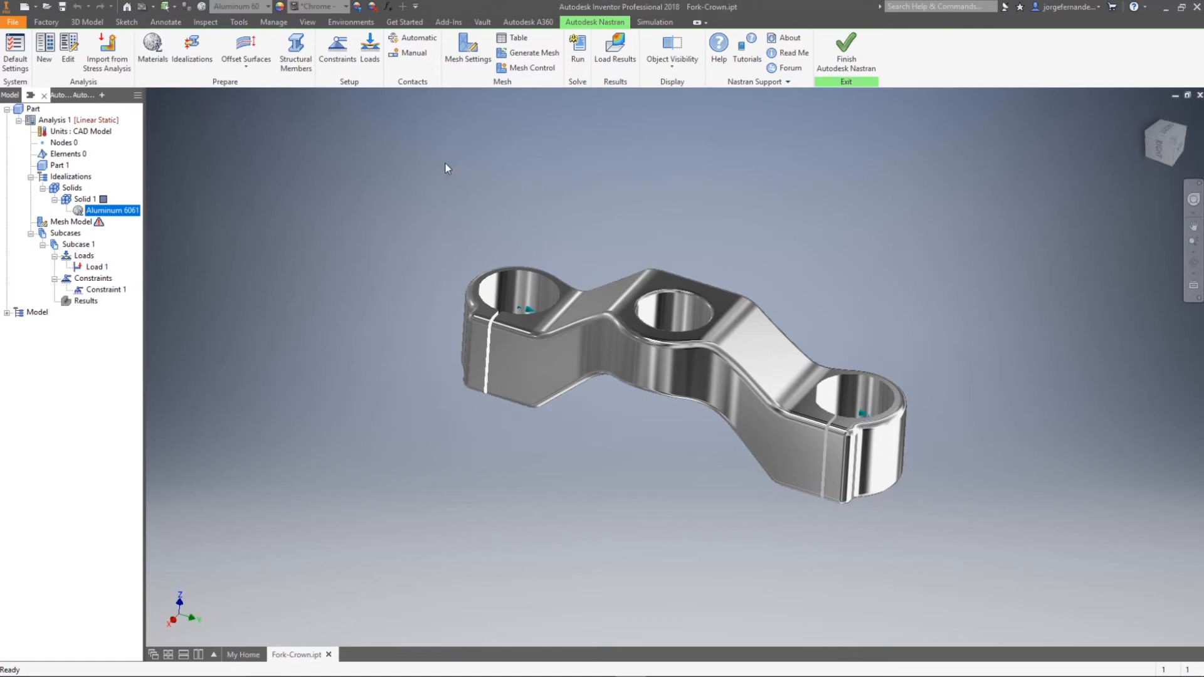
Generate a parabolic mesh on the crown with the default element size, inspect it and close the mesh settings
{"action": "left_click", "coordinate": [473, 61]}
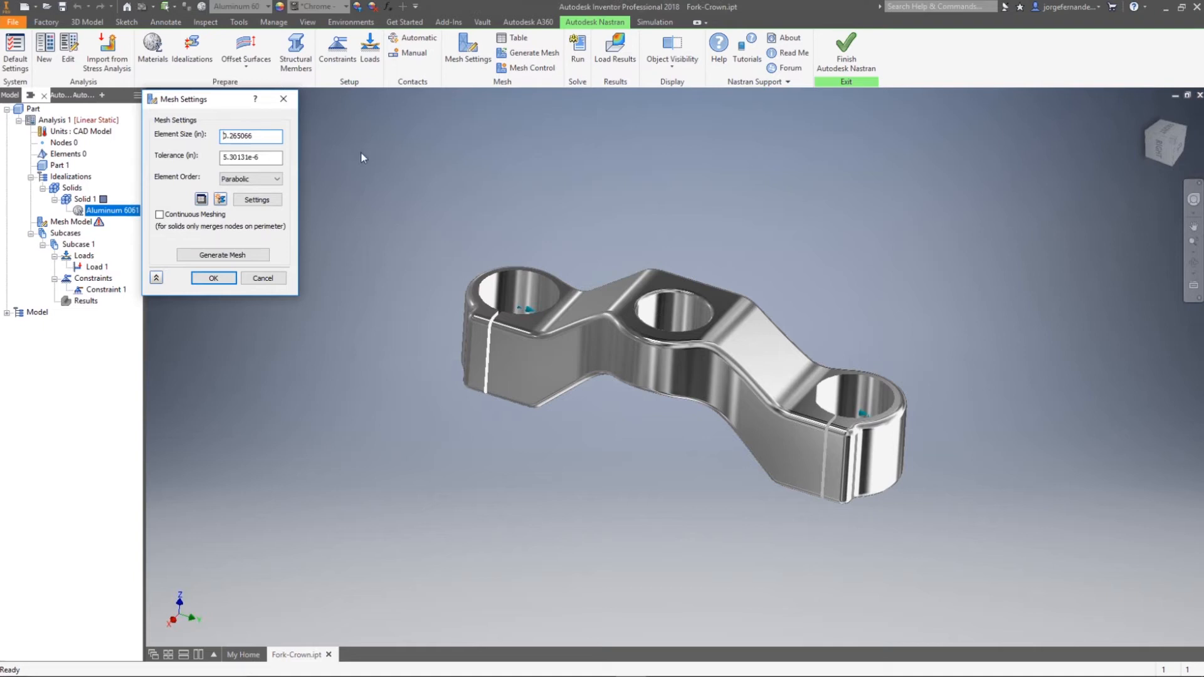
{"action": "left_click", "coordinate": [235, 256]}
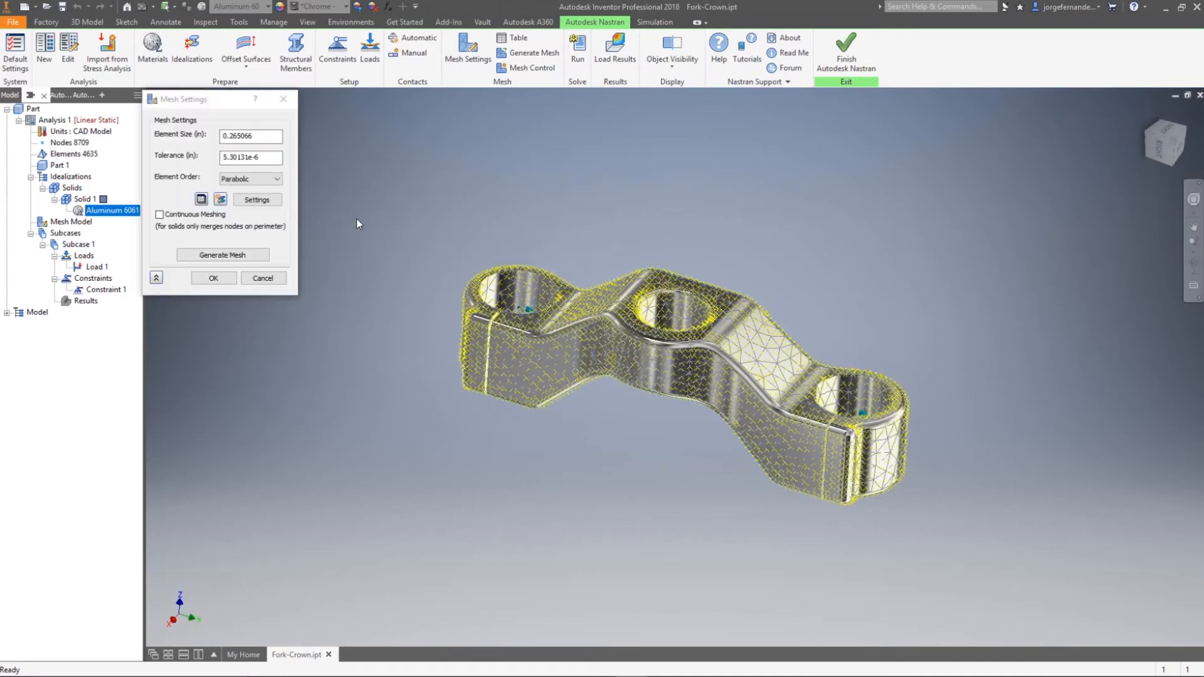
{"action": "scroll", "coordinate": [442, 307], "scroll_direction": "up", "scroll_amount": 3}
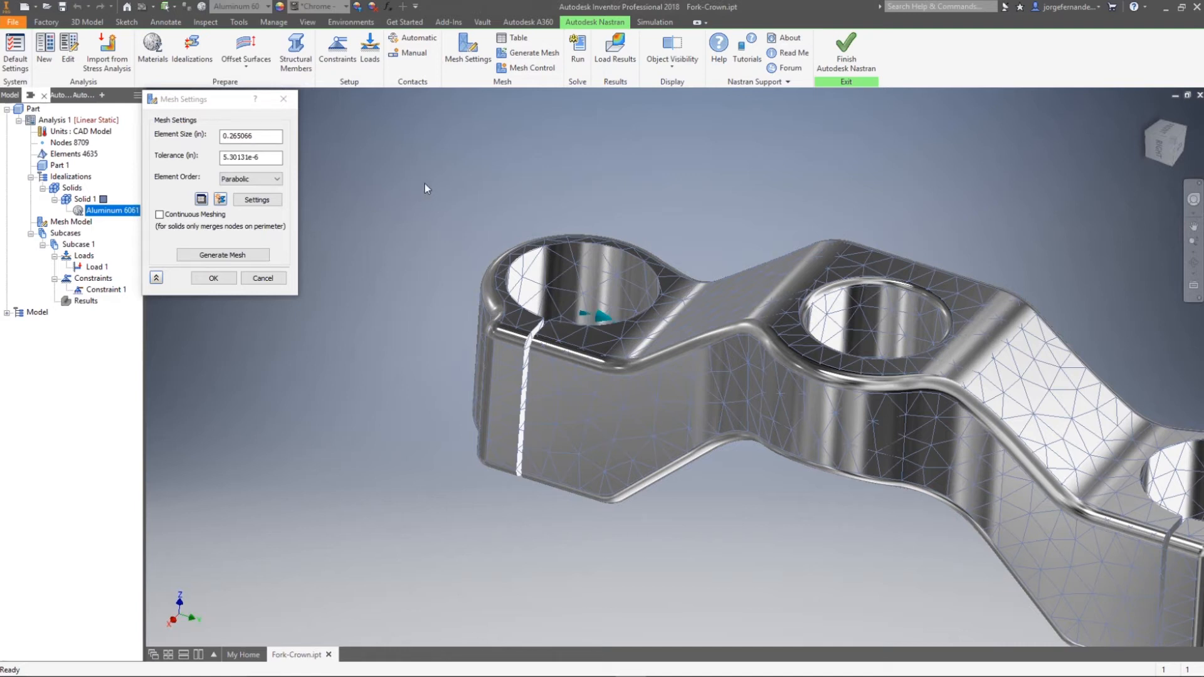
{"action": "left_click", "coordinate": [284, 99]}
Run the analysis of the crown and display the Solid Von Mises Stress contour
{"action": "middle_click_drag", "start_coordinate": [684, 179], "coordinate": [500, 154]}
{"action": "left_click", "coordinate": [577, 49]}
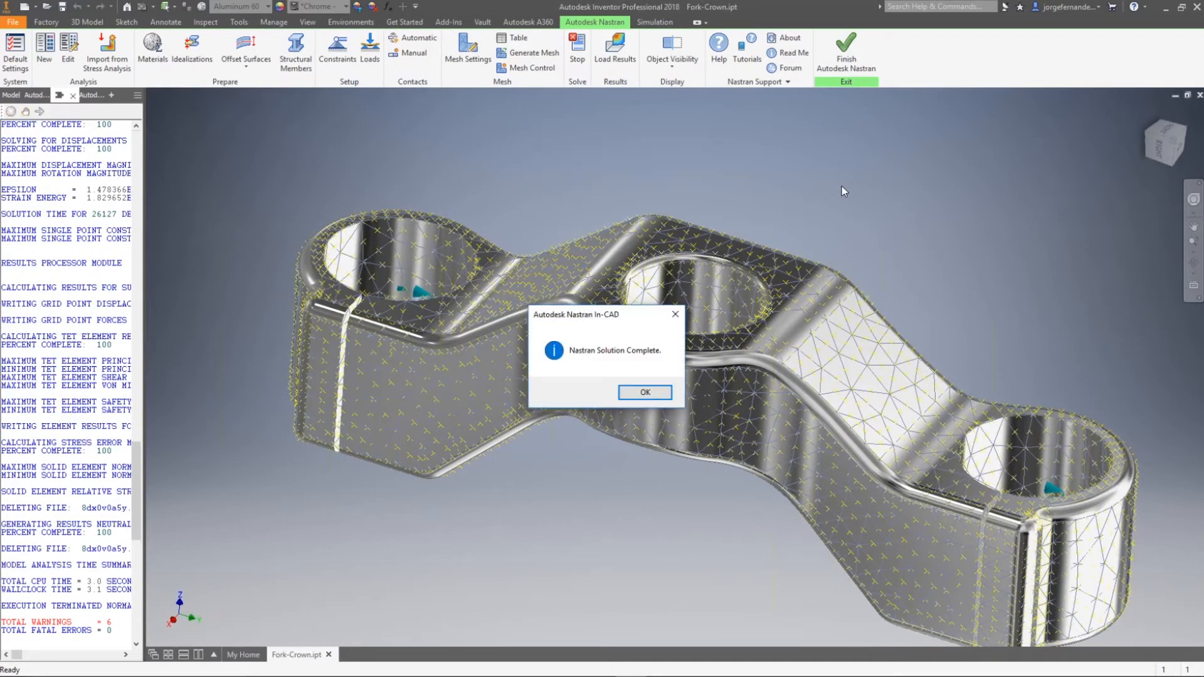
{"action": "left_click", "coordinate": [644, 393]}
{"action": "left_click", "coordinate": [653, 55]}
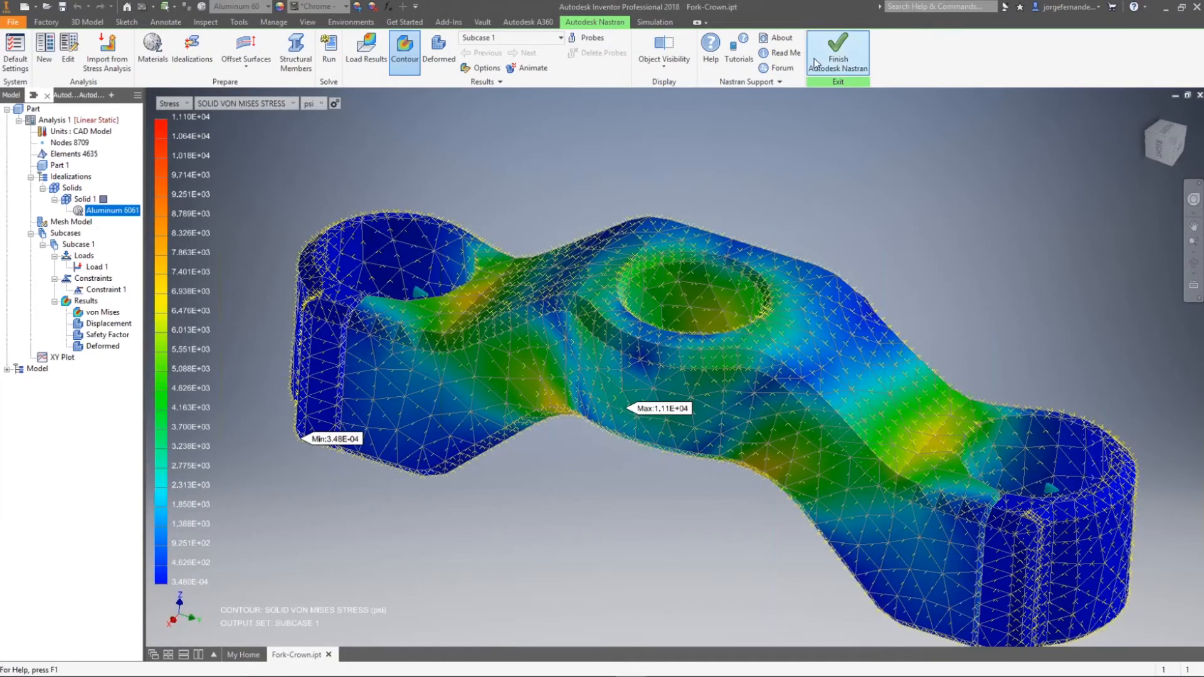
Finish the Nastran environment and set the centre bulge's arc radius in the ExtrusionBlind1 sketch to 0.7 in
{"action": "left_click", "coordinate": [835, 59]}
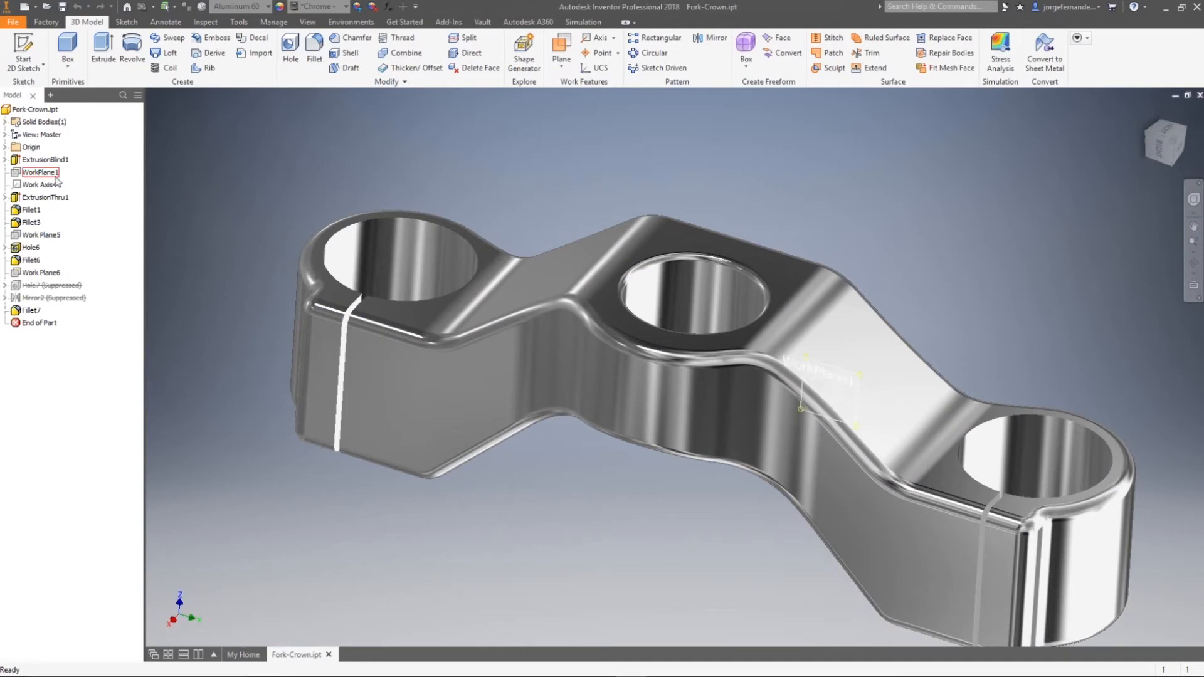
{"action": "left_click", "coordinate": [5, 159]}
{"action": "double_click", "coordinate": [26, 172]}
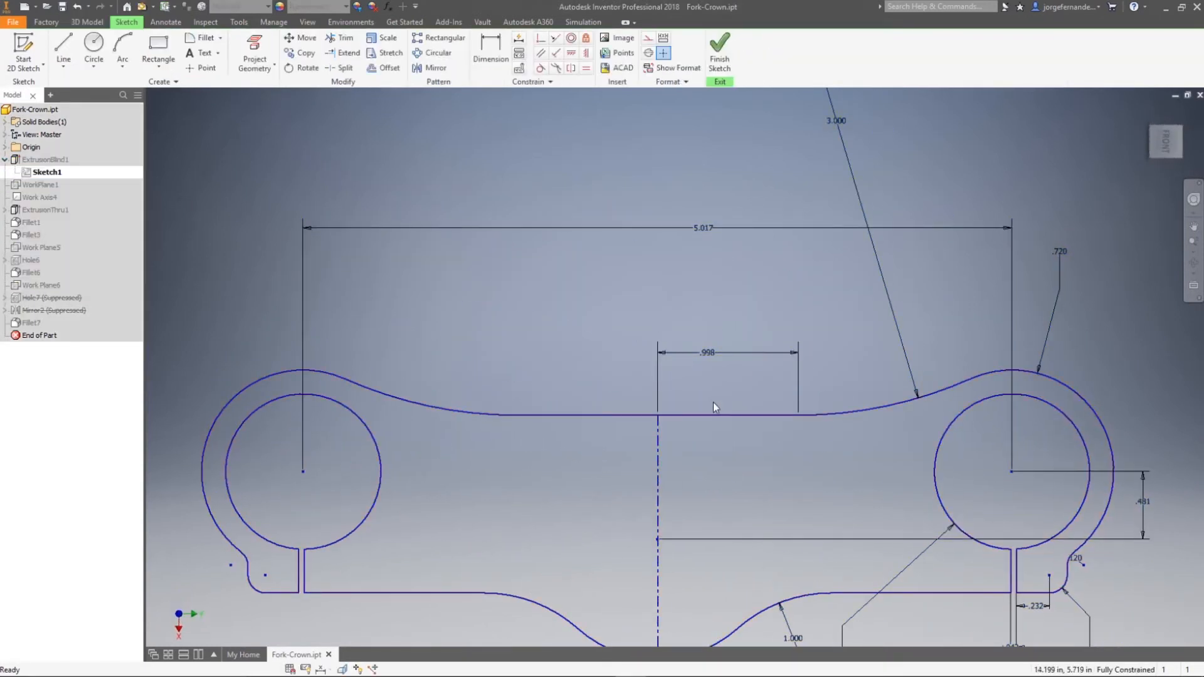
{"action": "double_click", "coordinate": [675, 585]}
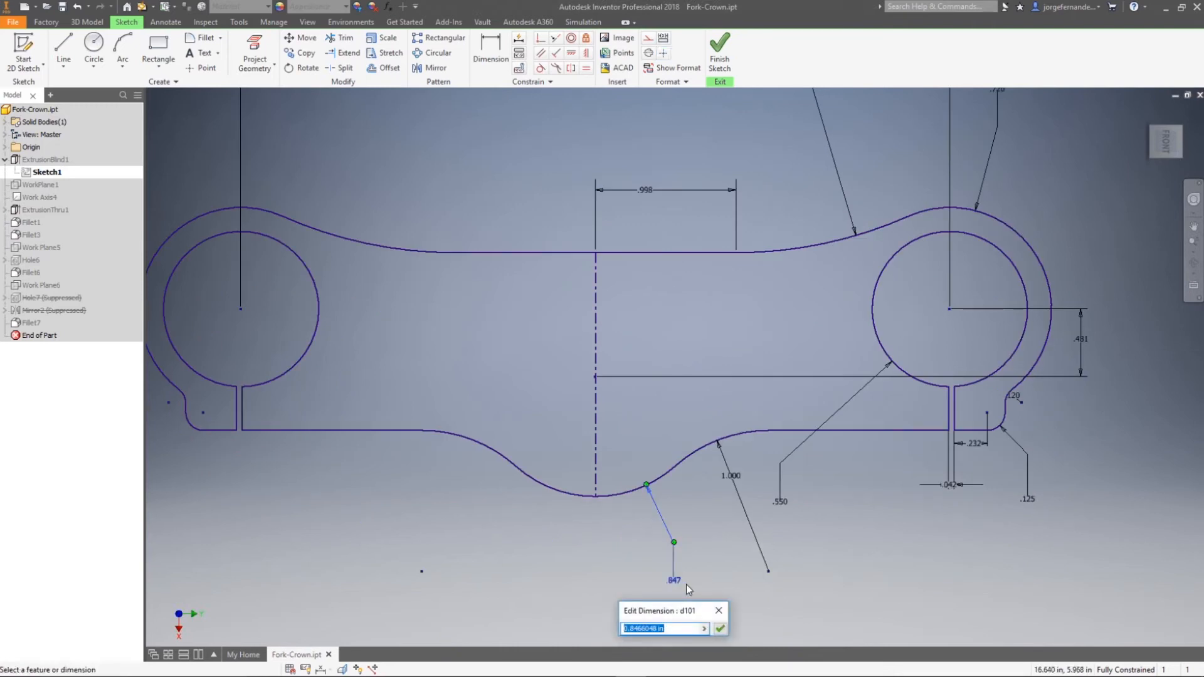
{"action": "type", "text": ",7"}
{"action": "left_click", "coordinate": [719, 628]}
Set the radius of the large concave arc on the opposite edge of the profile to 1.75 in and finish the sketch
{"action": "middle_click_drag", "start_coordinate": [832, 246], "coordinate": [806, 411]}
{"action": "double_click", "coordinate": [750, 126]}
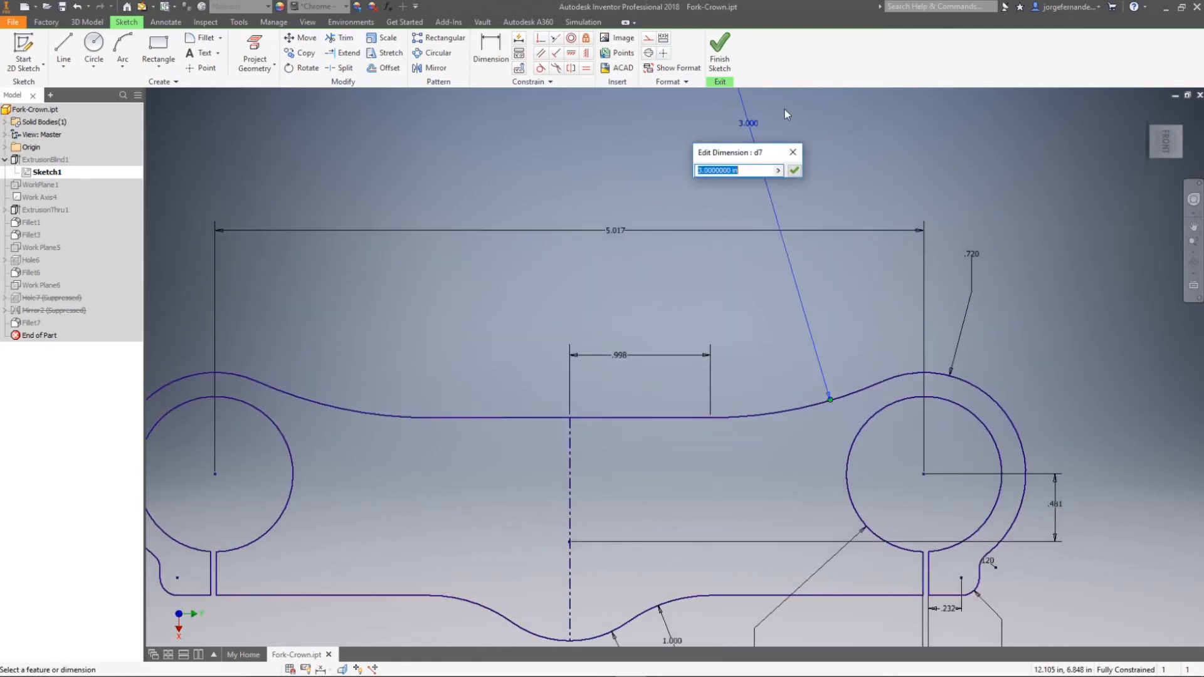
{"action": "type", "text": "1.75"}
{"action": "key", "text": "Return"}
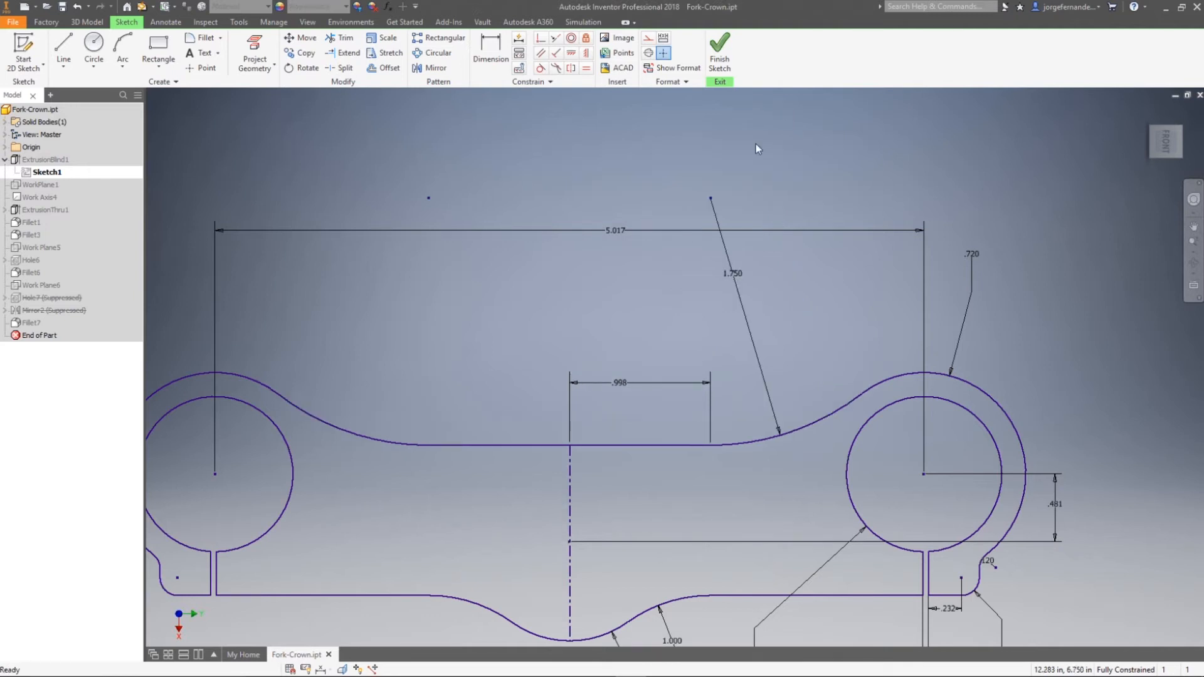
{"action": "left_click", "coordinate": [715, 50]}
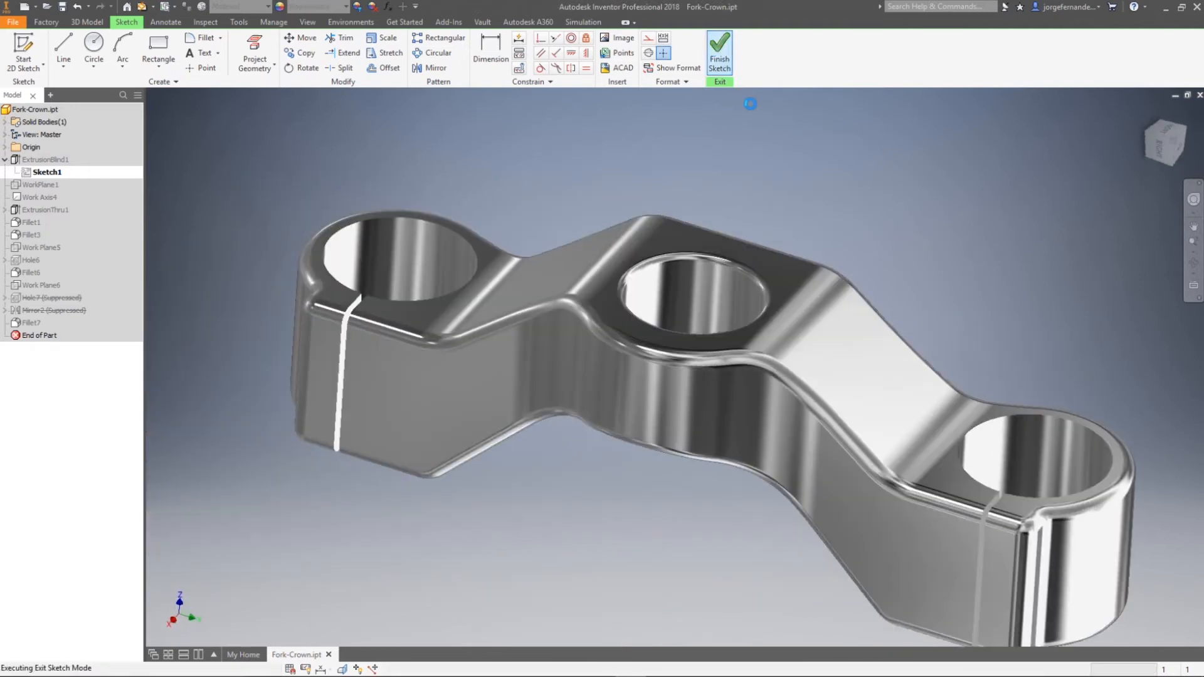
Set the lower arc's radius in the ExtrusionThru1 sketch to 1.8 in and finish the sketch
{"action": "left_click", "coordinate": [6, 210]}
{"action": "double_click", "coordinate": [45, 222]}
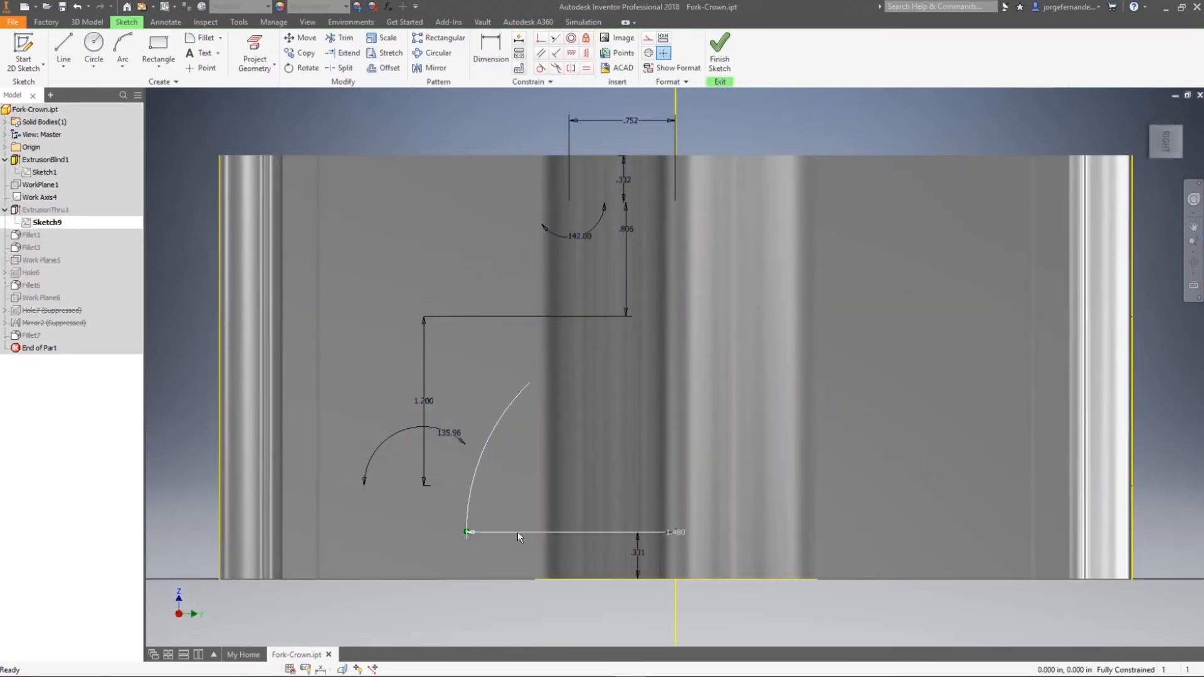
{"action": "double_click", "coordinate": [518, 531]}
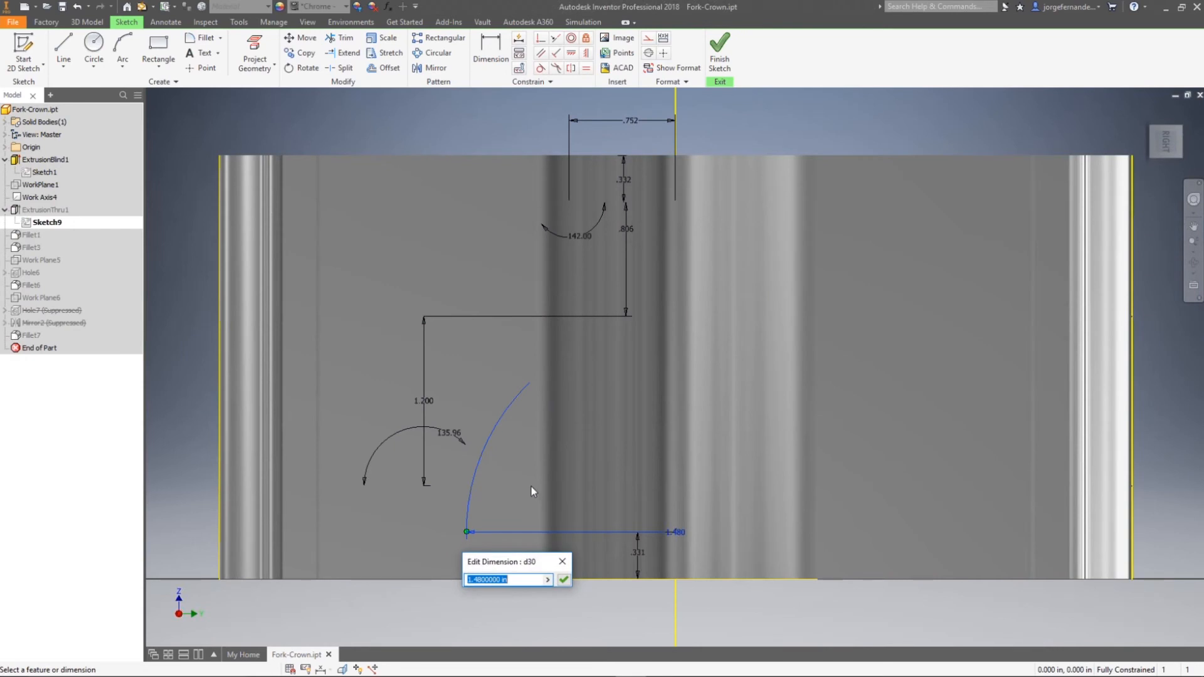
{"action": "type", "text": "1,8"}
{"action": "key", "text": "Return"}
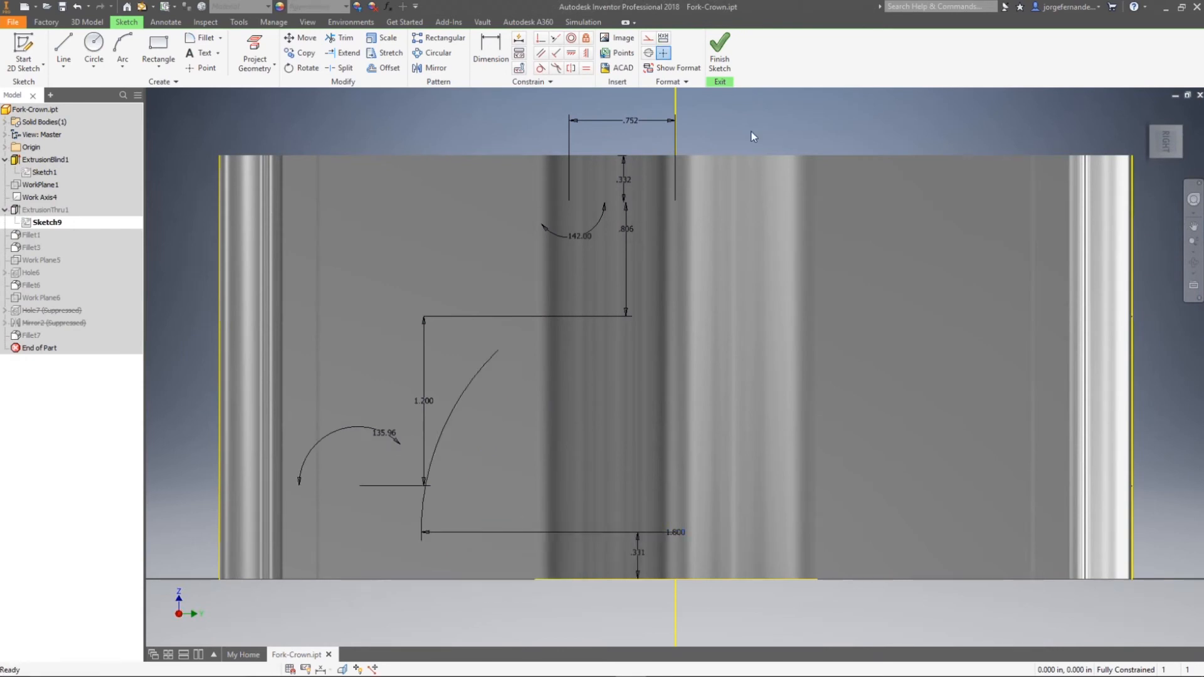
{"action": "left_click", "coordinate": [720, 58]}
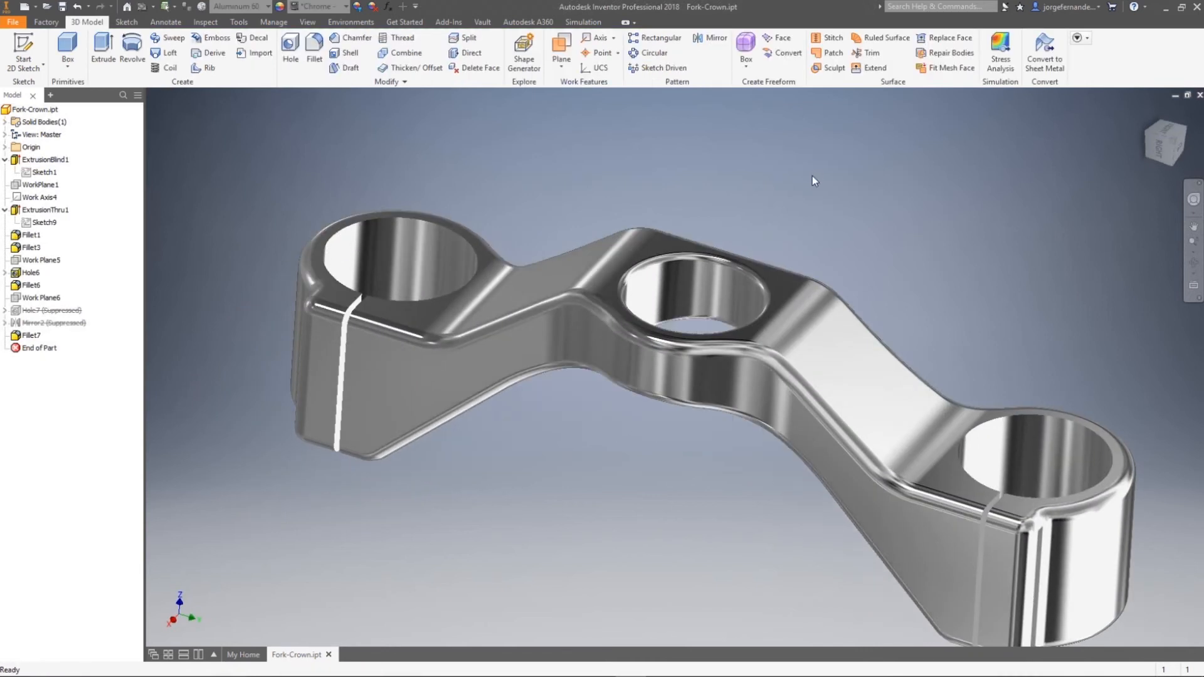
Check the reshaped crown in the right and isometric views and save the part
{"action": "left_click", "coordinate": [1159, 151]}
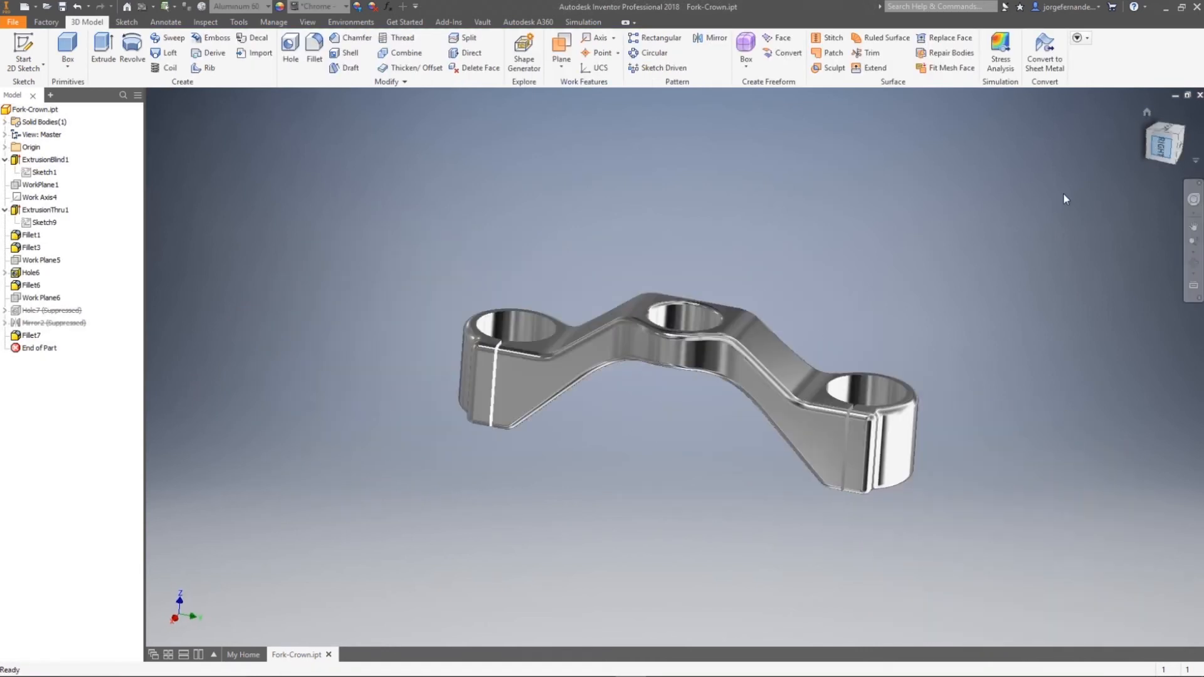
{"action": "scroll", "coordinate": [720, 336], "scroll_direction": "up", "scroll_amount": 3}
{"action": "left_click", "coordinate": [62, 6]}
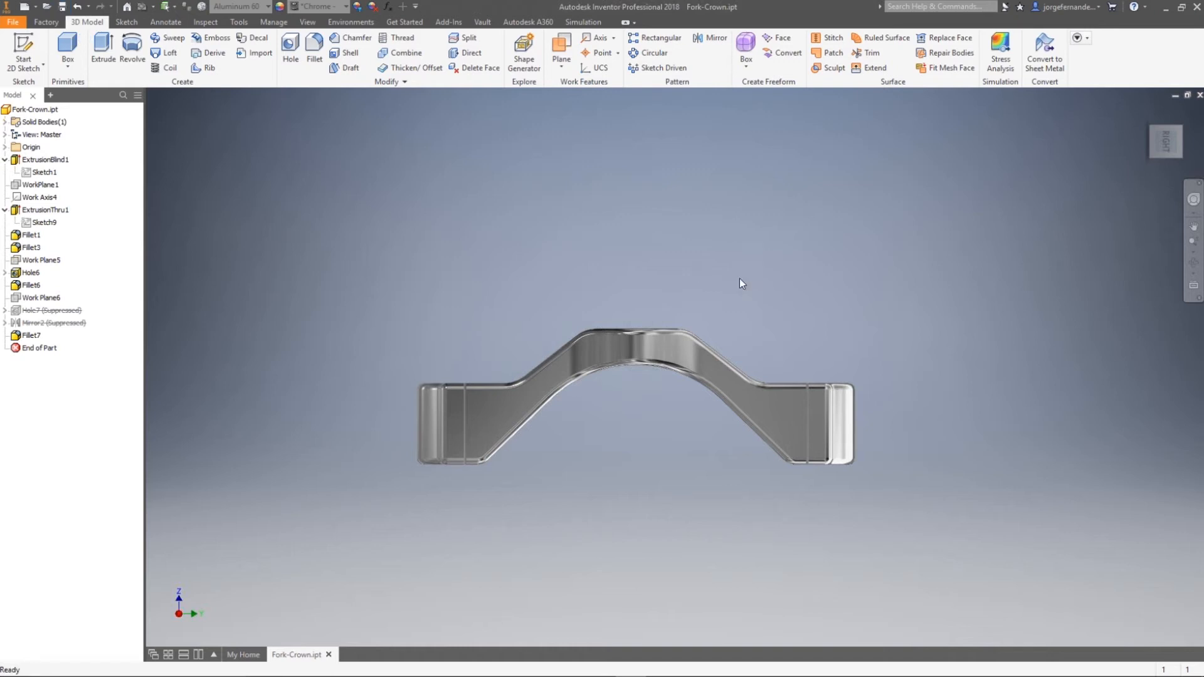
{"action": "left_click", "coordinate": [1182, 129]}
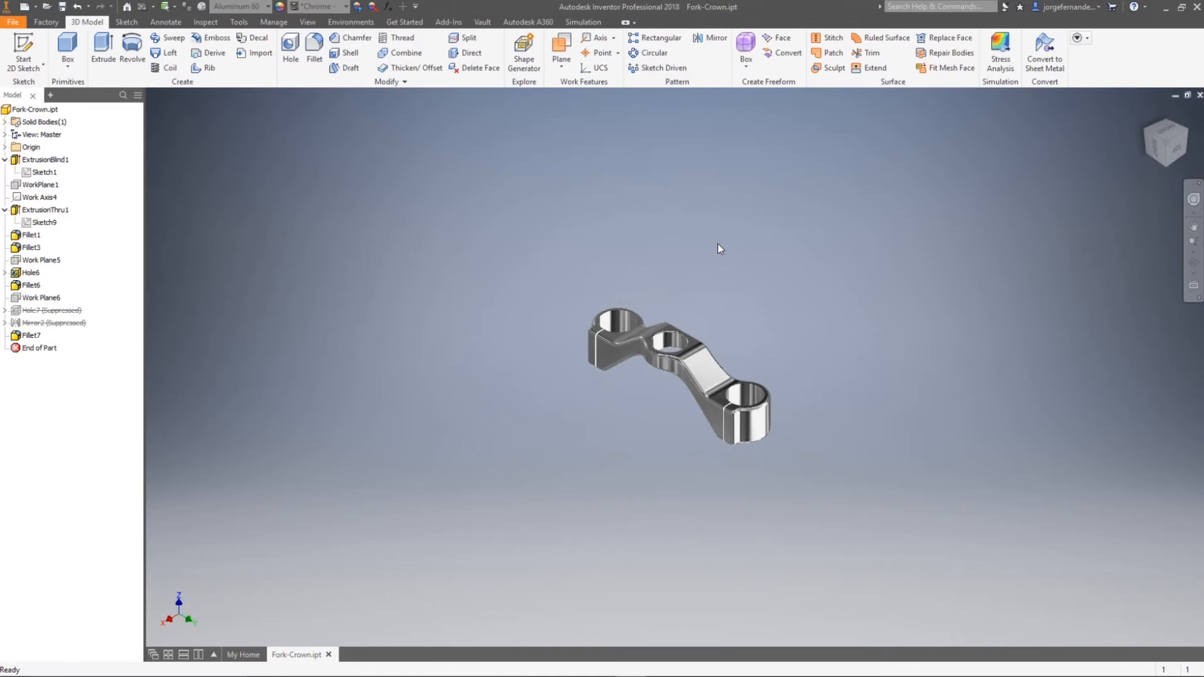
{"action": "scroll", "coordinate": [735, 296], "scroll_direction": "up", "scroll_amount": 3}
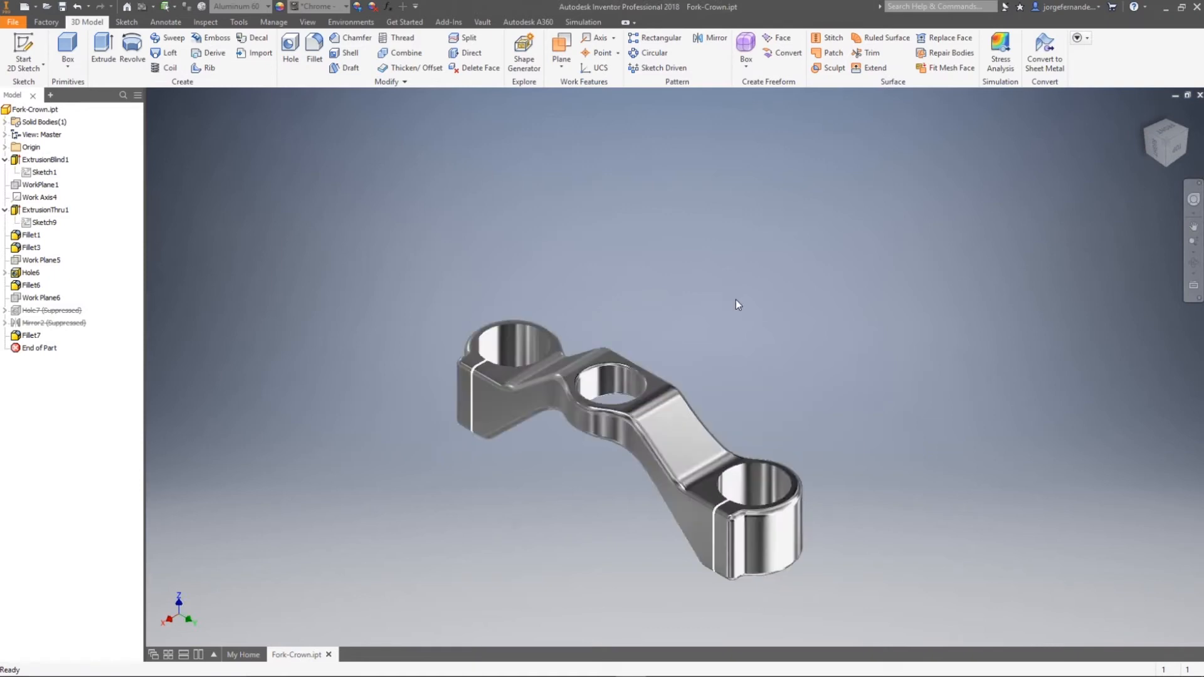
Return to the Nastran In-CAD environment and regenerate the mesh on the reshaped crown
{"action": "left_click", "coordinate": [351, 22]}
{"action": "left_click", "coordinate": [249, 72]}
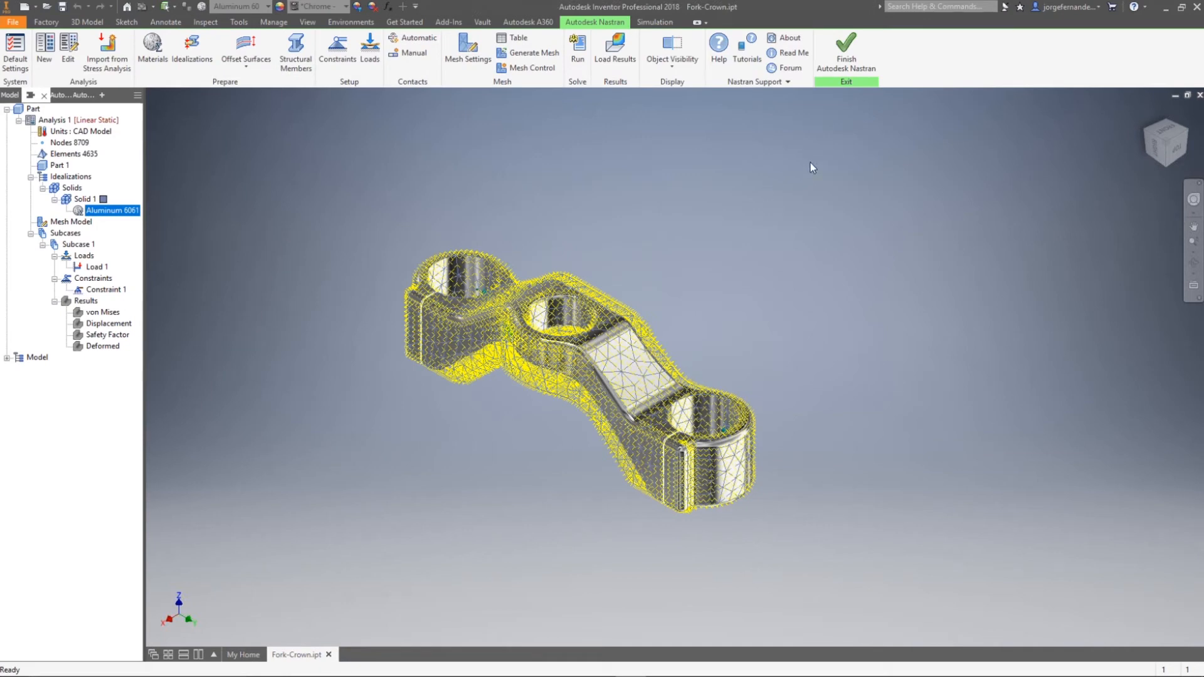
{"action": "scroll", "coordinate": [511, 401], "scroll_direction": "down", "scroll_amount": 3}
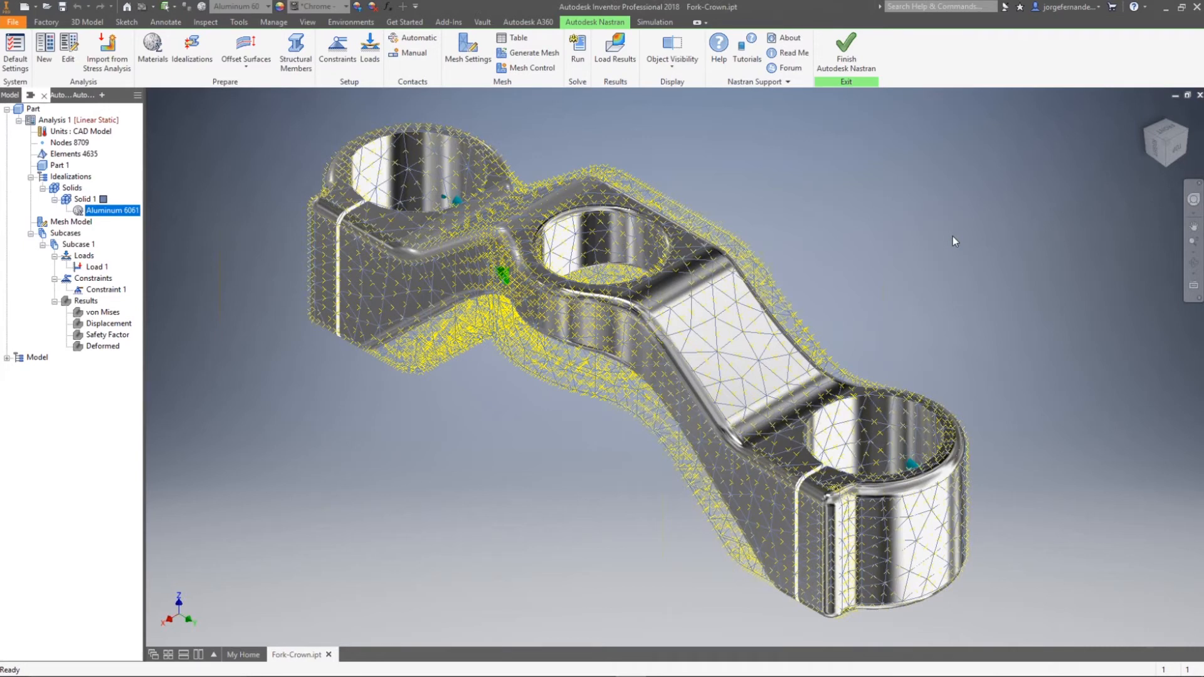
{"action": "left_click", "coordinate": [541, 58]}
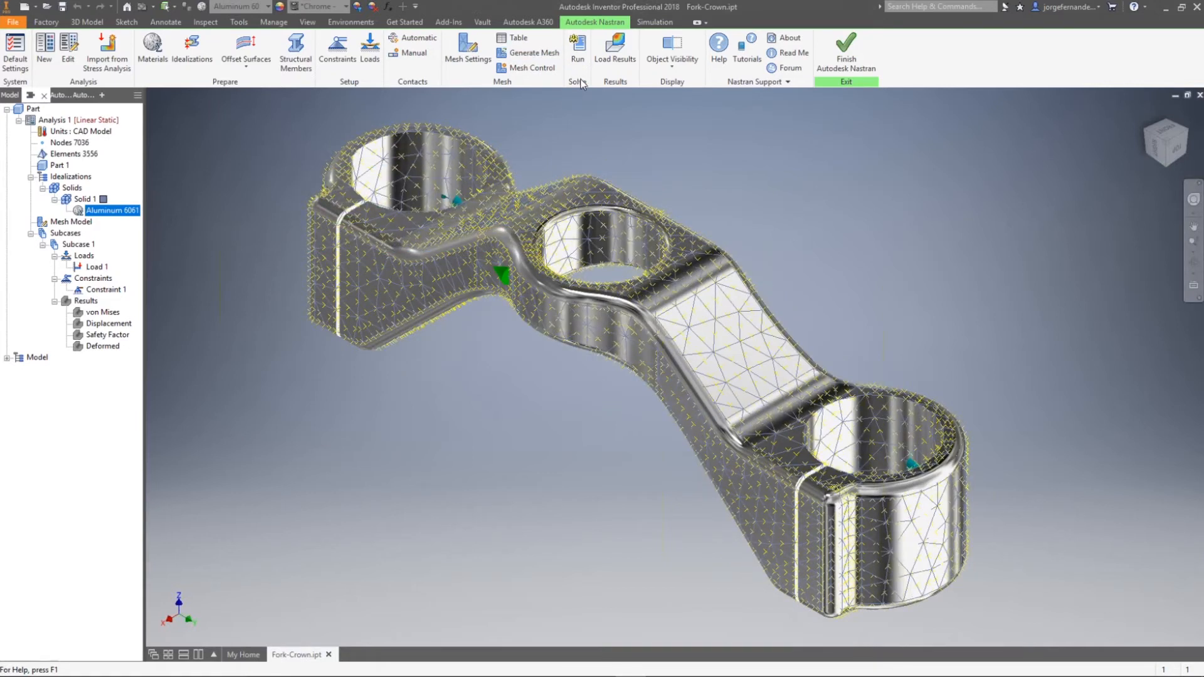
Rerun the analysis on the reshaped crown's updated mesh and dismiss the completion notice
{"action": "left_click", "coordinate": [575, 50]}
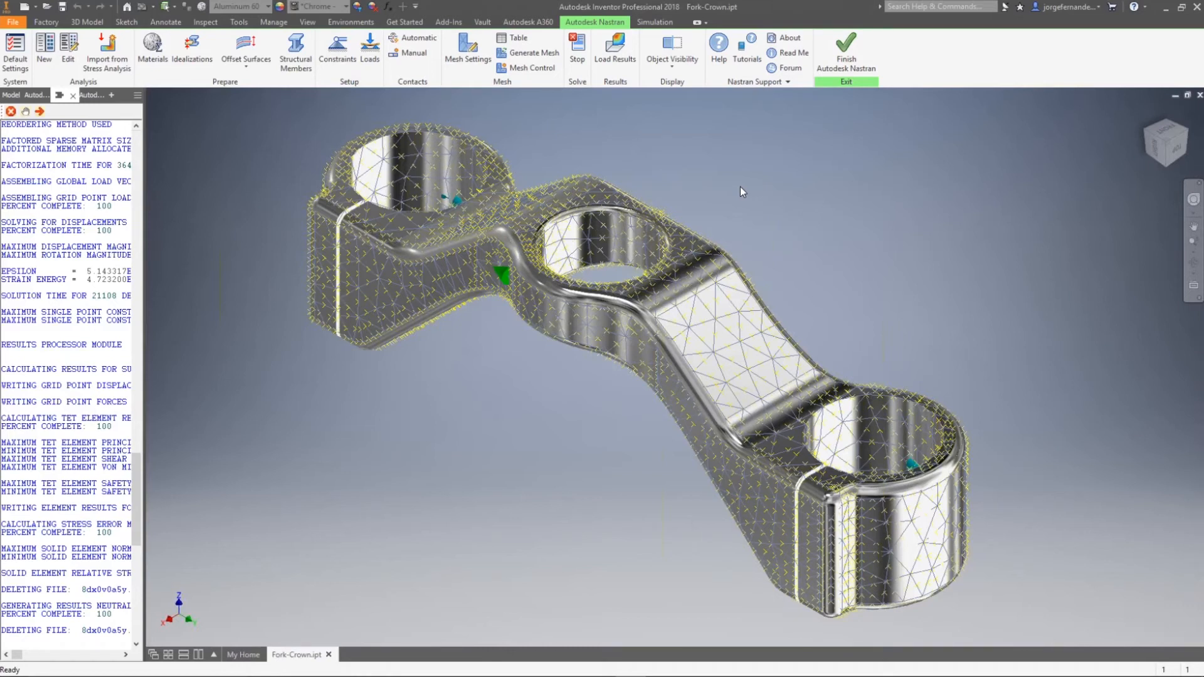
{"action": "left_click", "coordinate": [634, 394]}
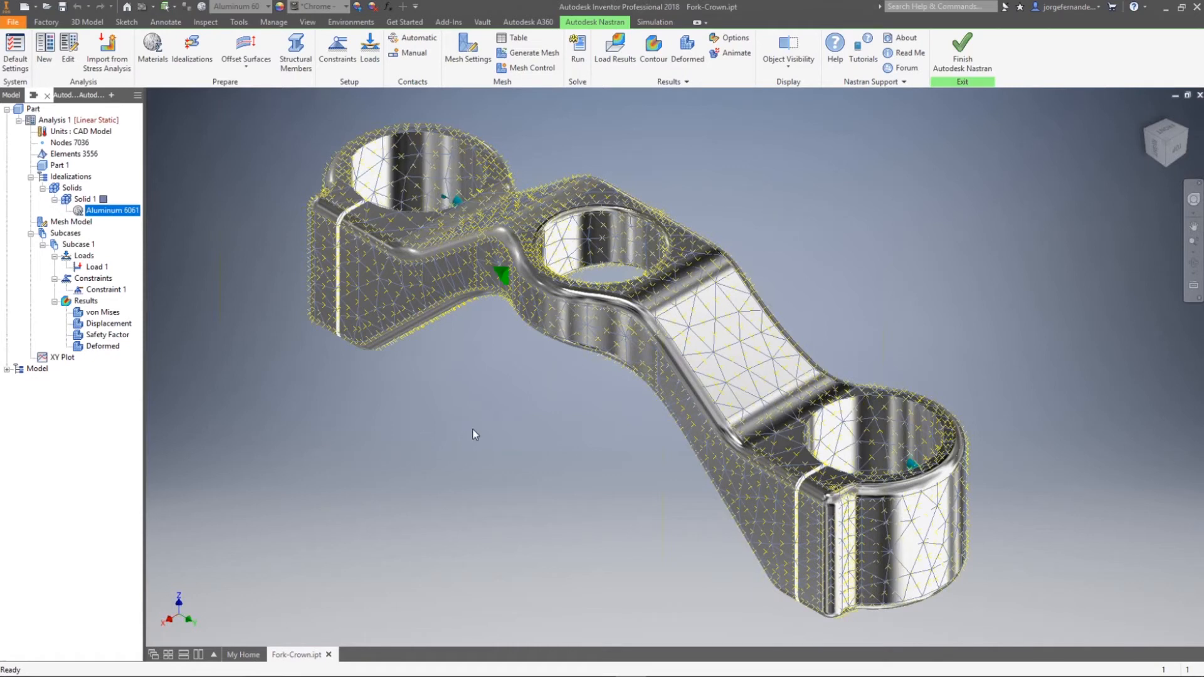
Display the reshaped crown's contour results and review the safety factor and total displacement plots
{"action": "left_click", "coordinate": [656, 38]}
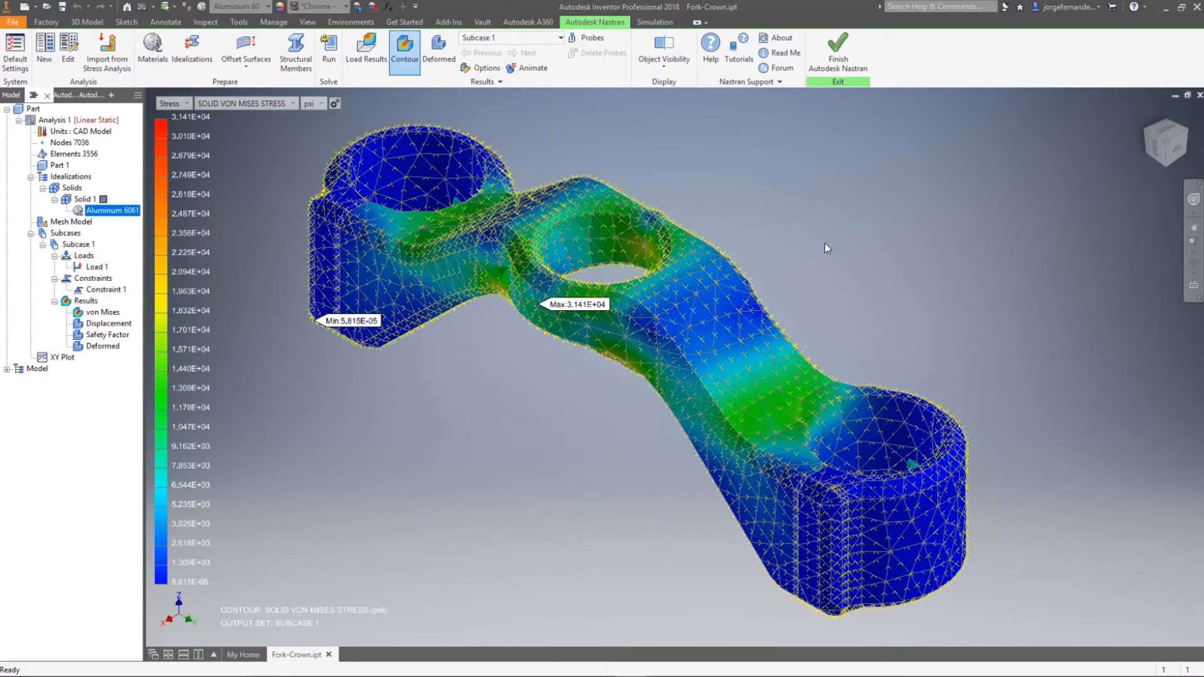
{"action": "left_click", "coordinate": [172, 103]}
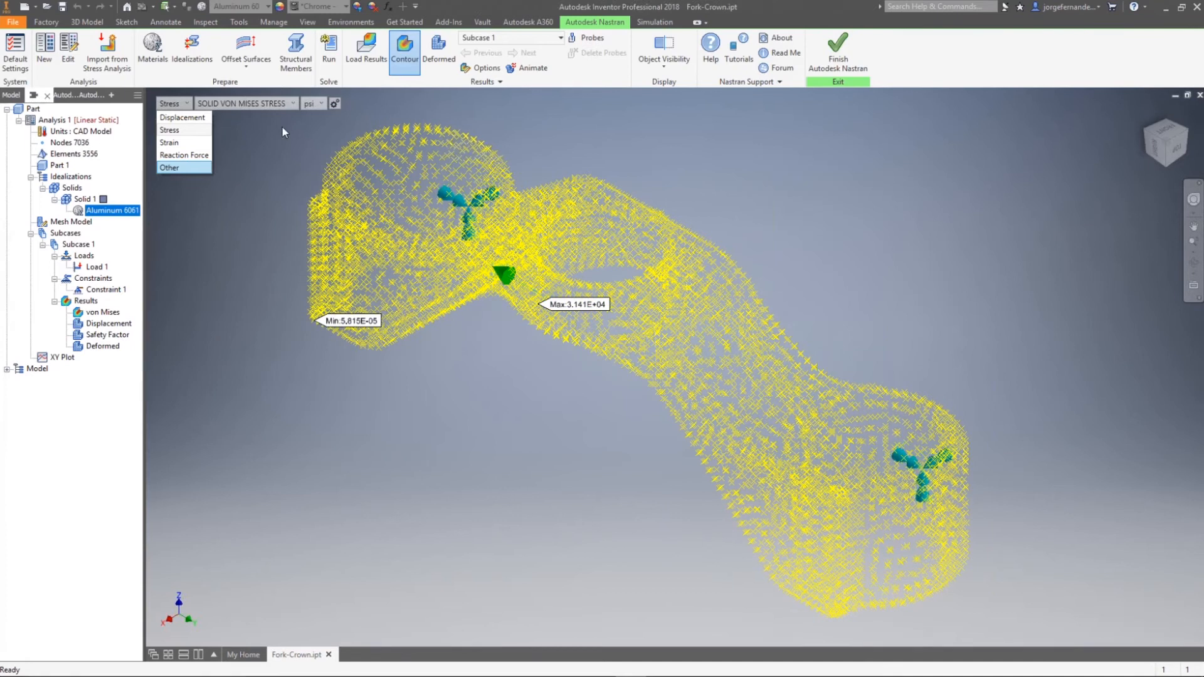
{"action": "left_click", "coordinate": [289, 104]}
{"action": "left_click", "coordinate": [254, 141]}
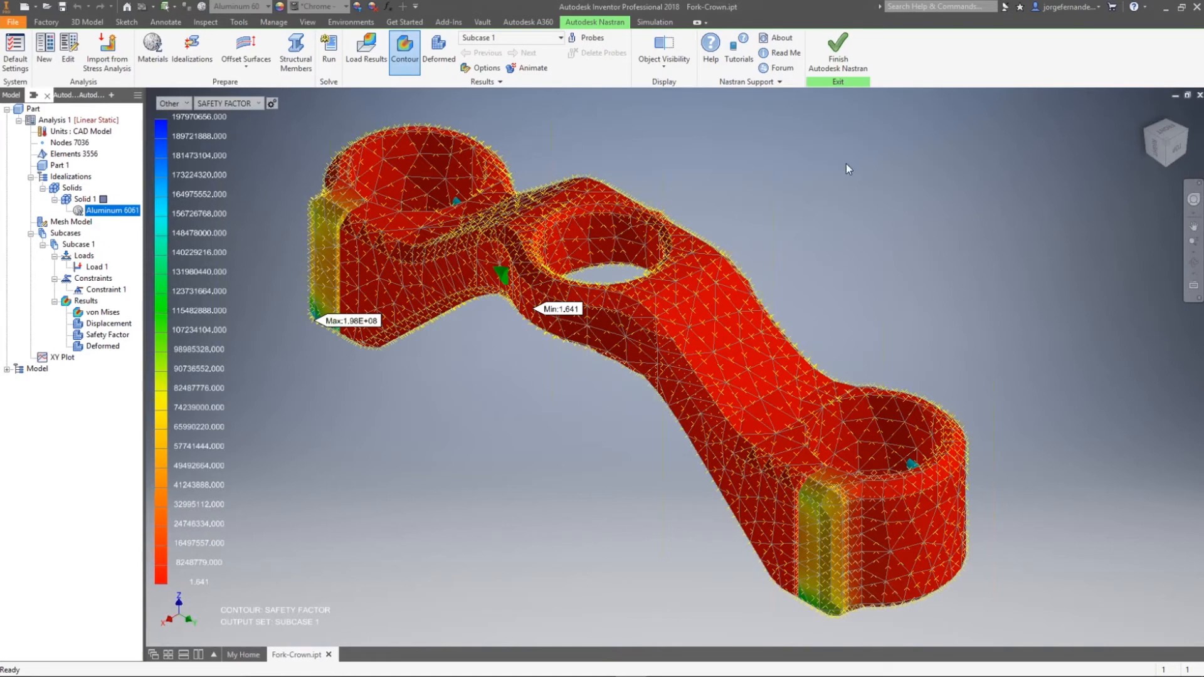
{"action": "left_click", "coordinate": [179, 103]}
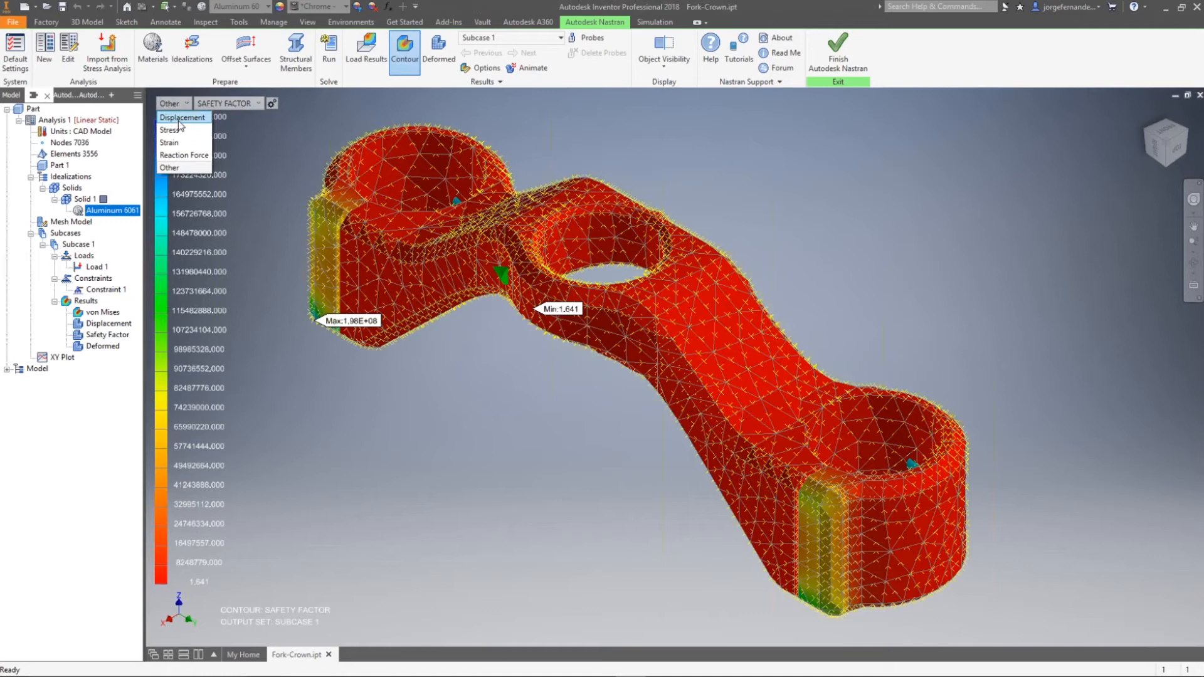
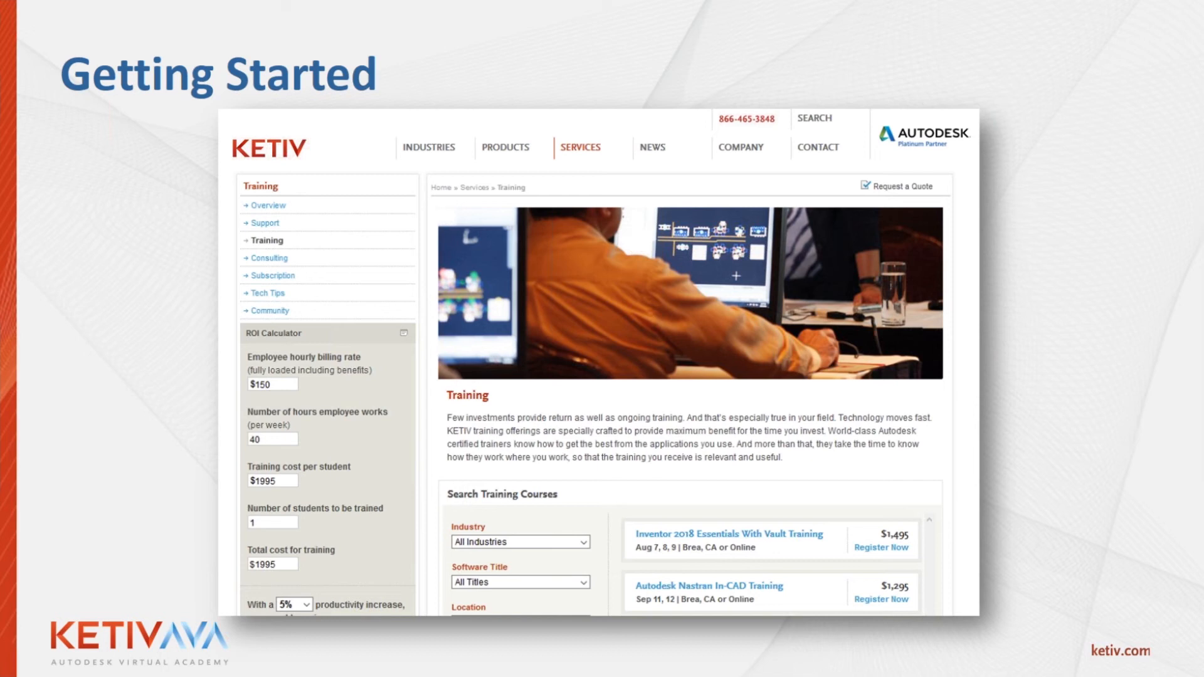
Switch to the browser window with the Nastran In-CAD 2018 feature comparison PDF and maximize it
{"action": "key", "text": "alt+Tab"}
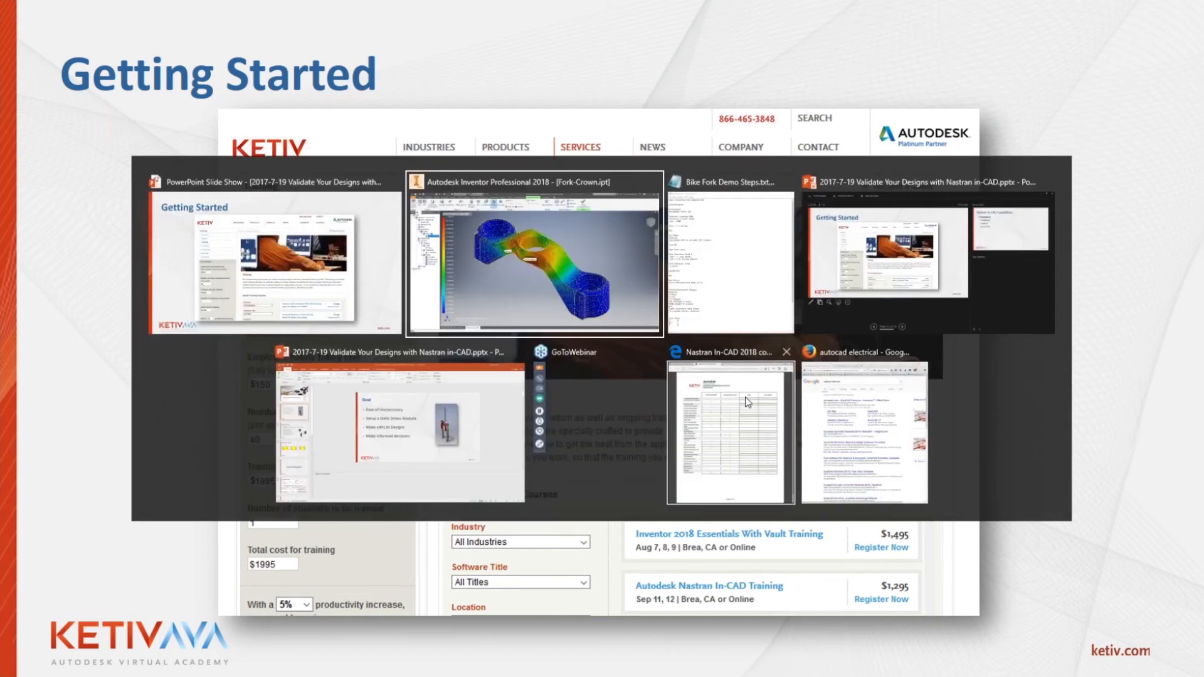
{"action": "left_click", "coordinate": [775, 379]}
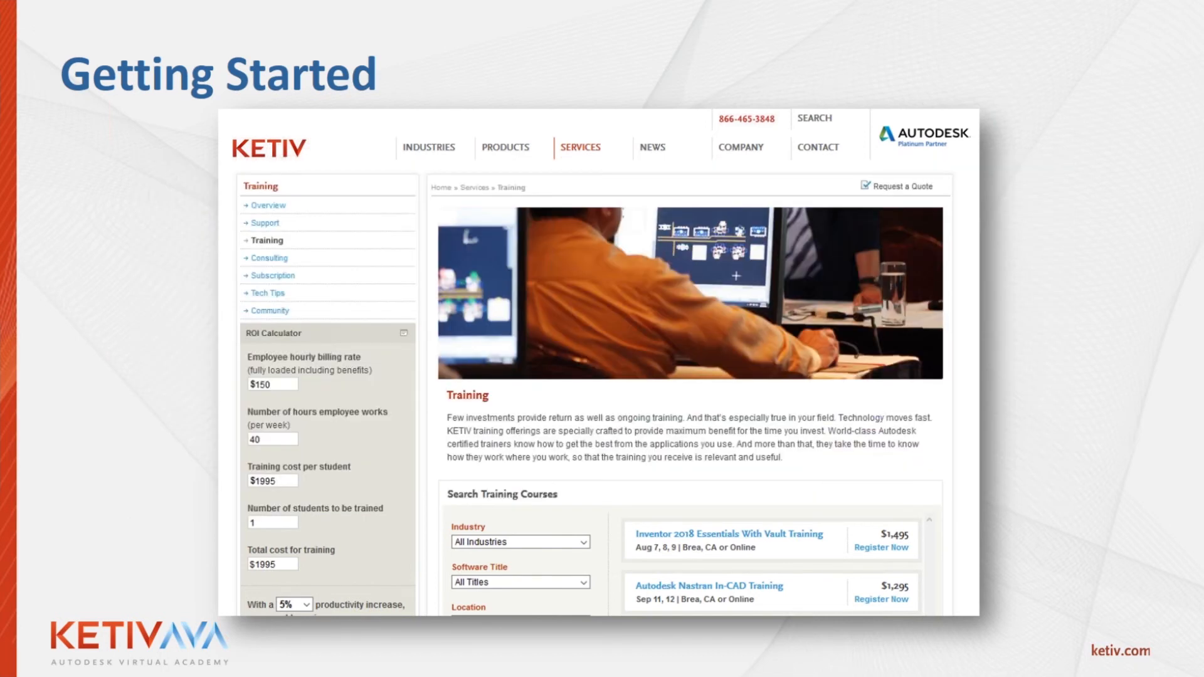
{"action": "left_click_drag", "start_coordinate": [1203, 120], "coordinate": [657, 9]}
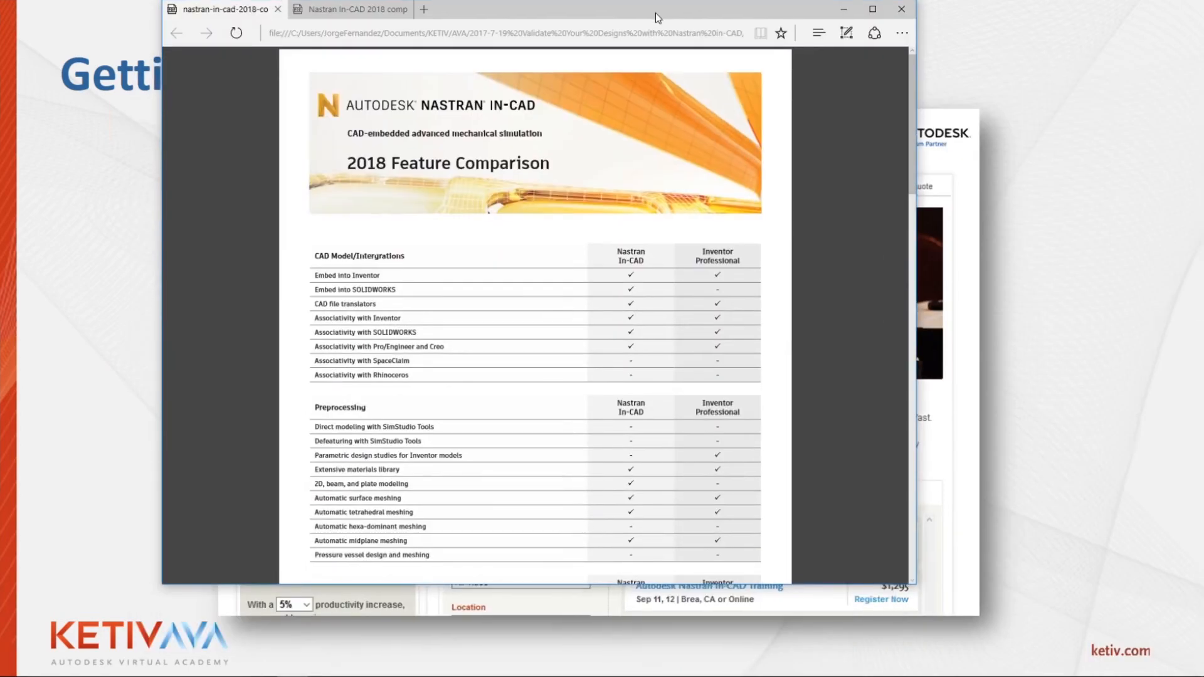
{"action": "double_click", "coordinate": [648, 10]}
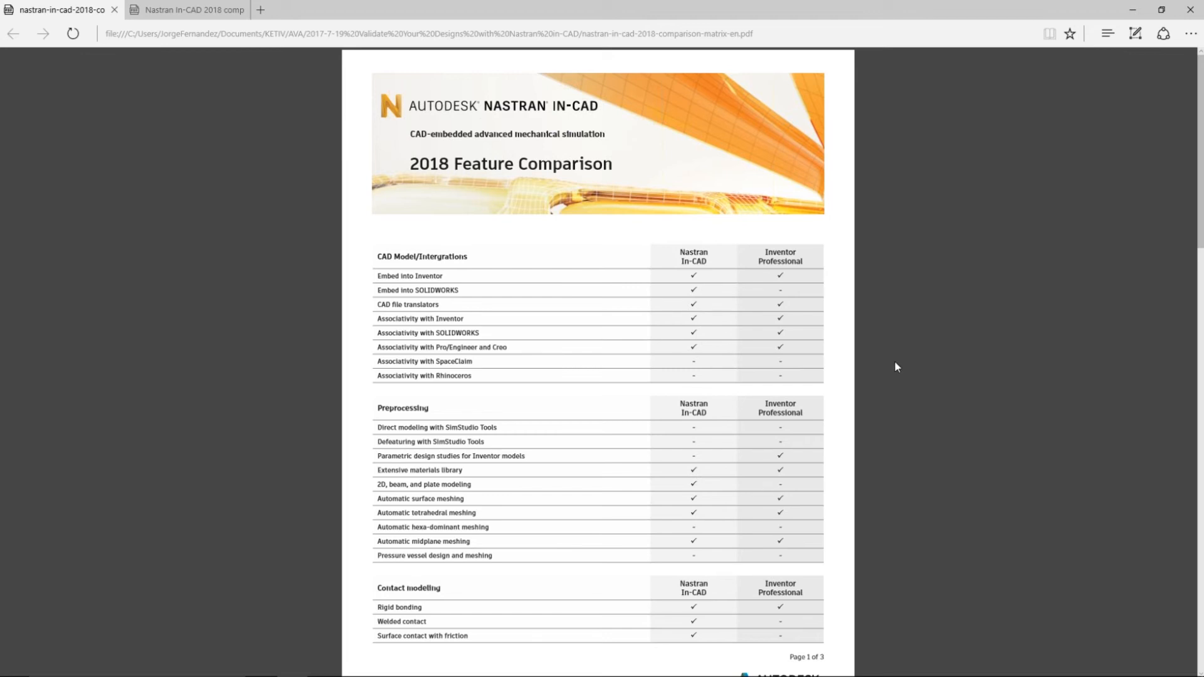
Examine the feature comparison of Nastran In-CAD and Inventor Professional, including the contact, heat transfer, linear and nonlinear structural sections
{"action": "scroll", "coordinate": [891, 384], "scroll_direction": "down", "scroll_amount": 1}
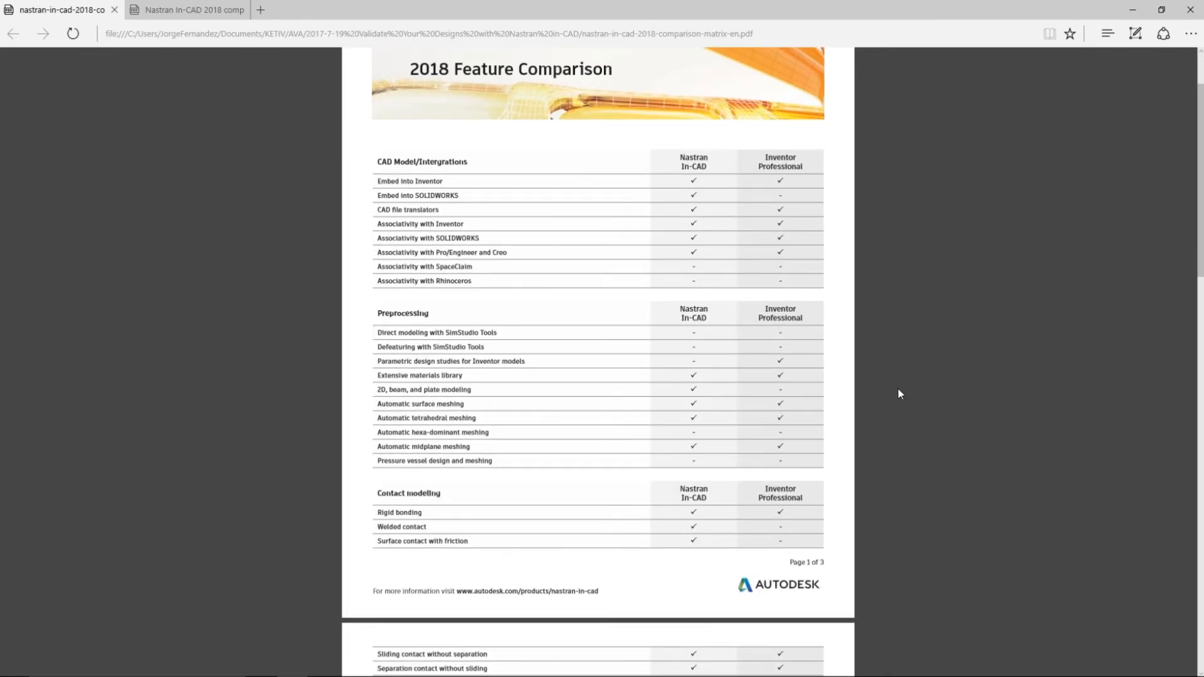
{"action": "scroll", "coordinate": [898, 392], "scroll_direction": "down", "scroll_amount": 3}
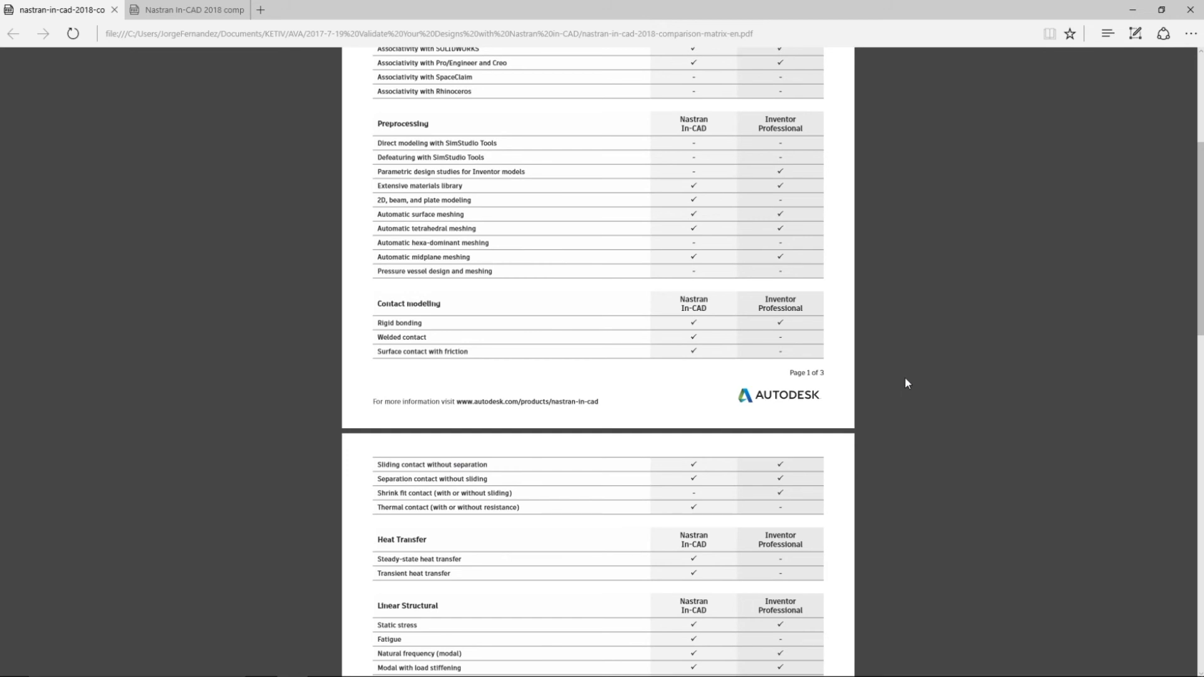
{"action": "scroll", "coordinate": [884, 432], "scroll_direction": "down", "scroll_amount": 3}
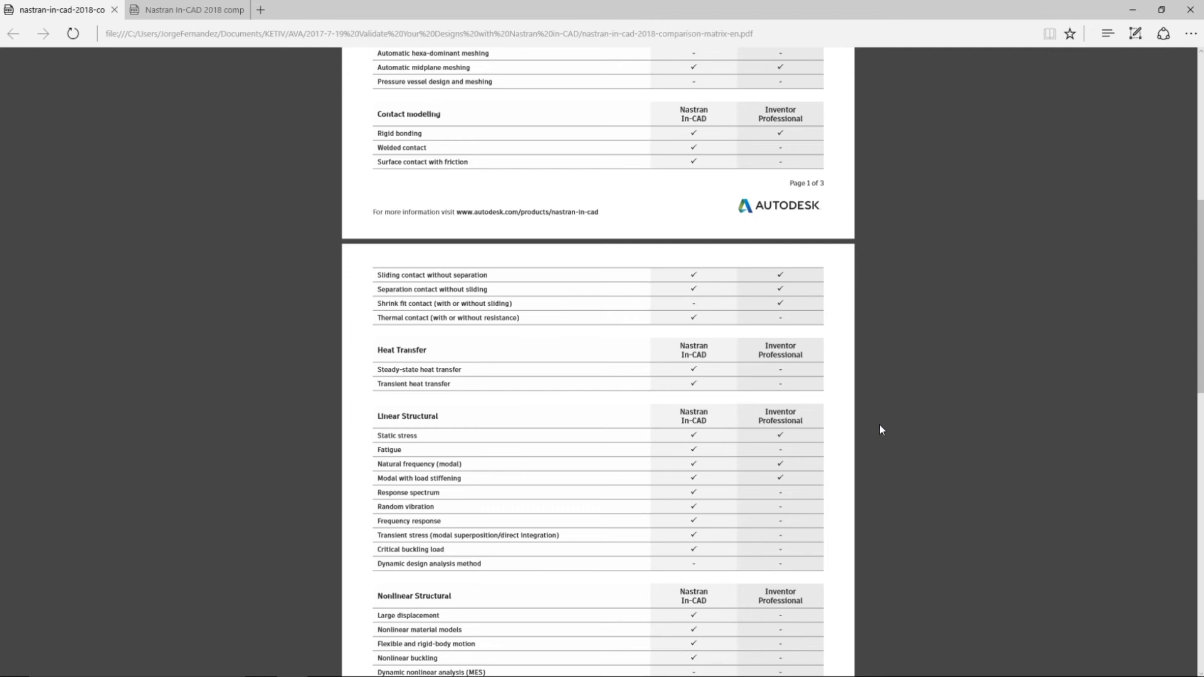
{"action": "scroll", "coordinate": [887, 383], "scroll_direction": "up", "scroll_amount": 2, "text": "ctrl"}
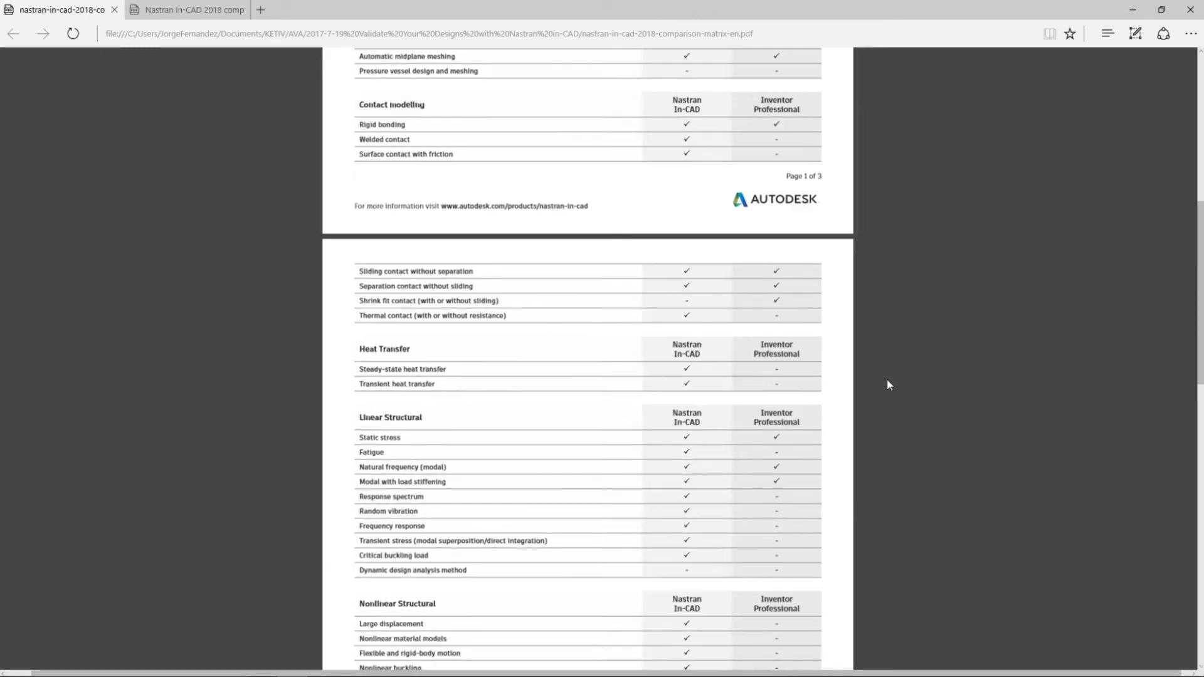
{"action": "scroll", "coordinate": [893, 388], "scroll_direction": "down", "scroll_amount": 1}
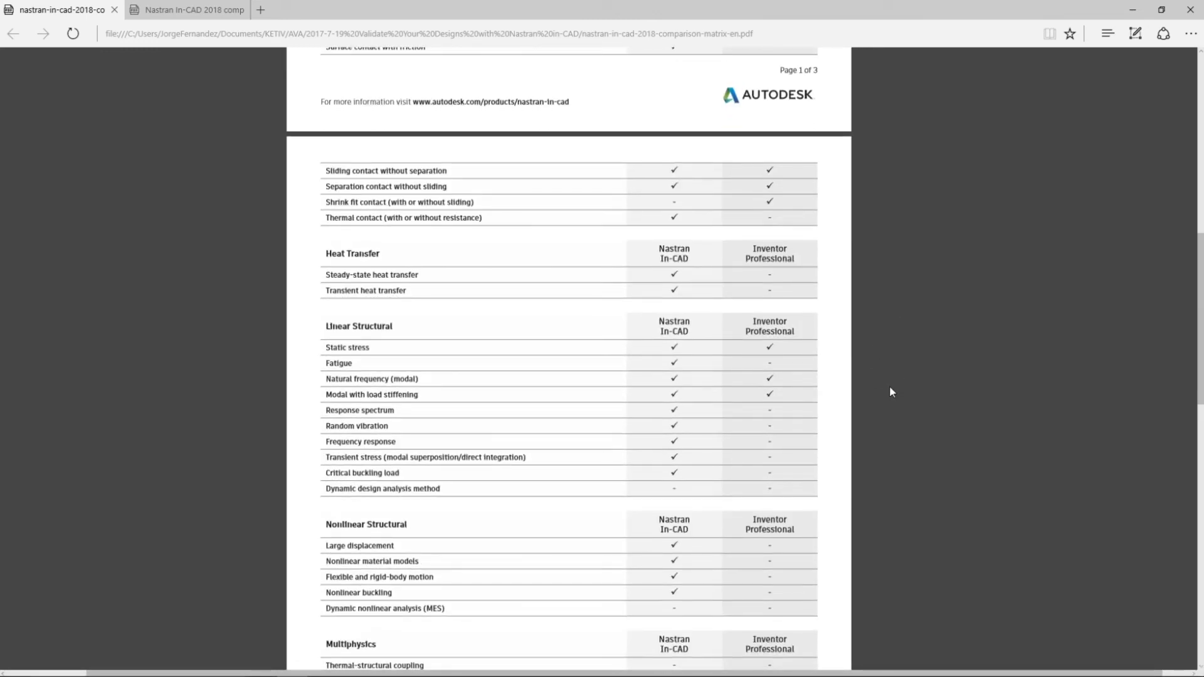
{"action": "scroll", "coordinate": [891, 392], "scroll_direction": "down", "scroll_amount": 3}
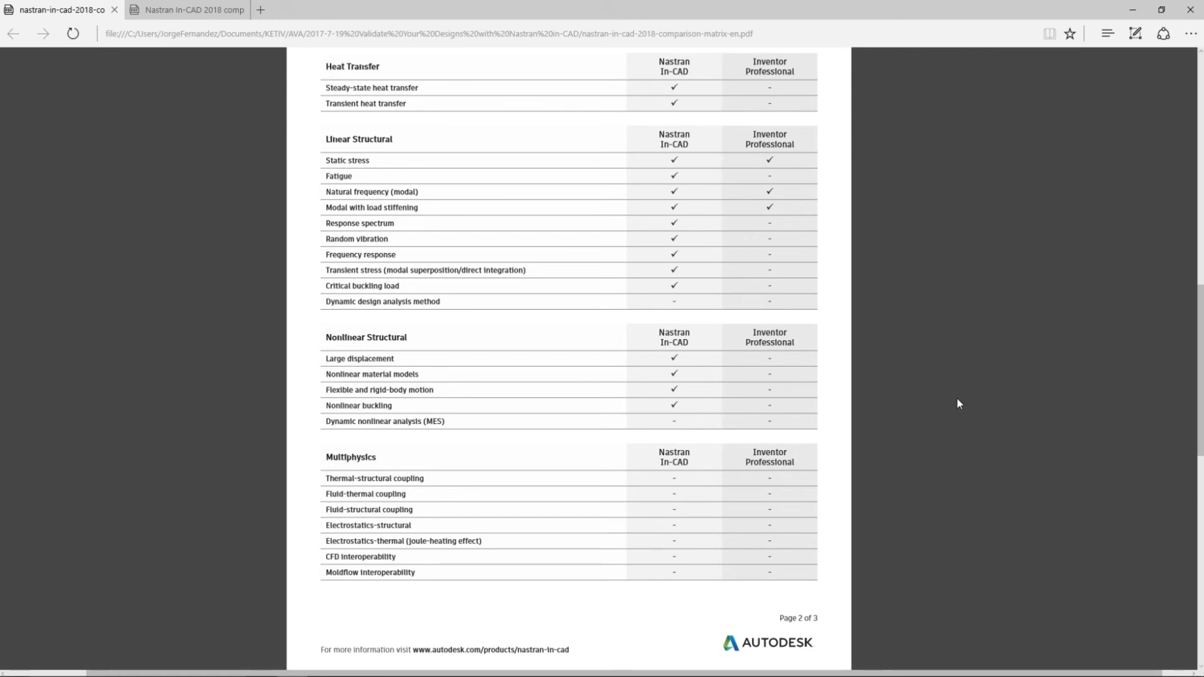
{"action": "scroll", "coordinate": [958, 401], "scroll_direction": "up", "scroll_amount": 3}
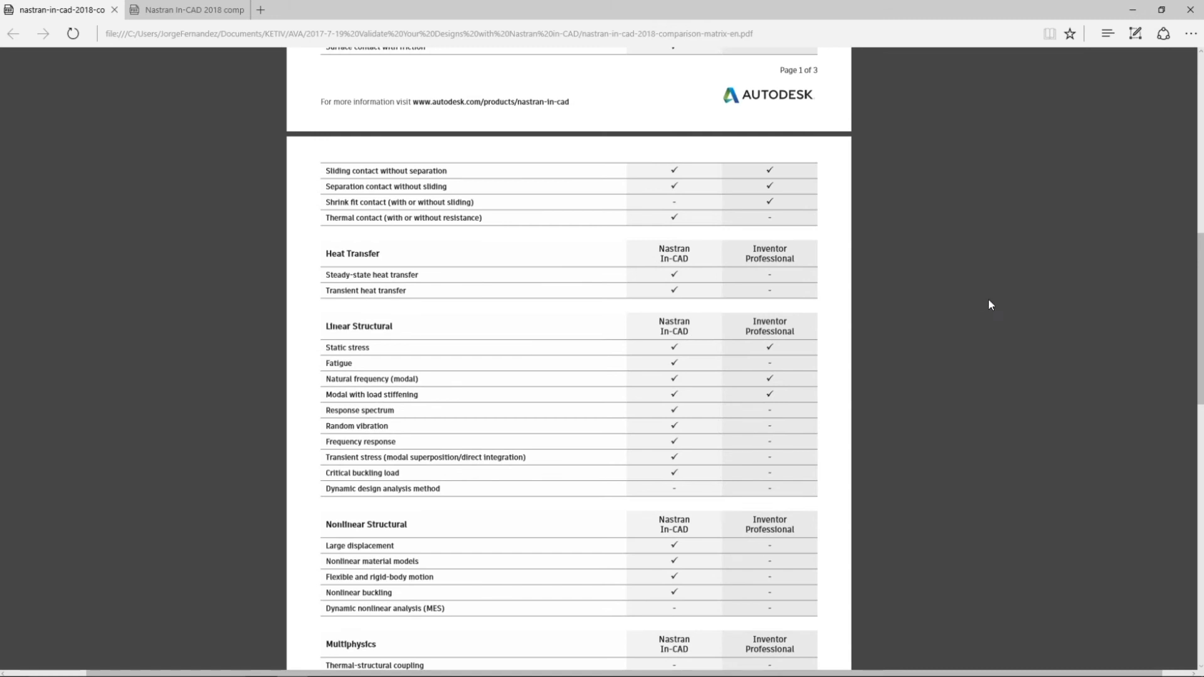
{"action": "scroll", "coordinate": [990, 305], "scroll_direction": "up", "scroll_amount": 2, "text": "ctrl"}
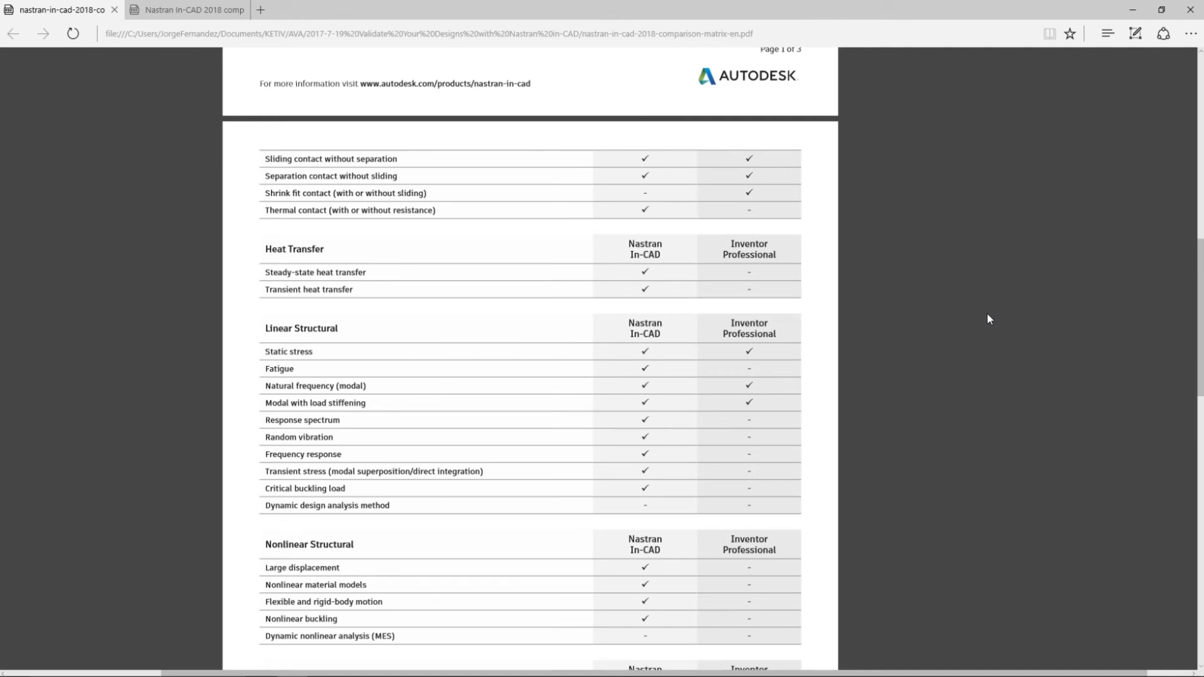
{"action": "scroll", "coordinate": [961, 335], "scroll_direction": "up", "scroll_amount": 8}
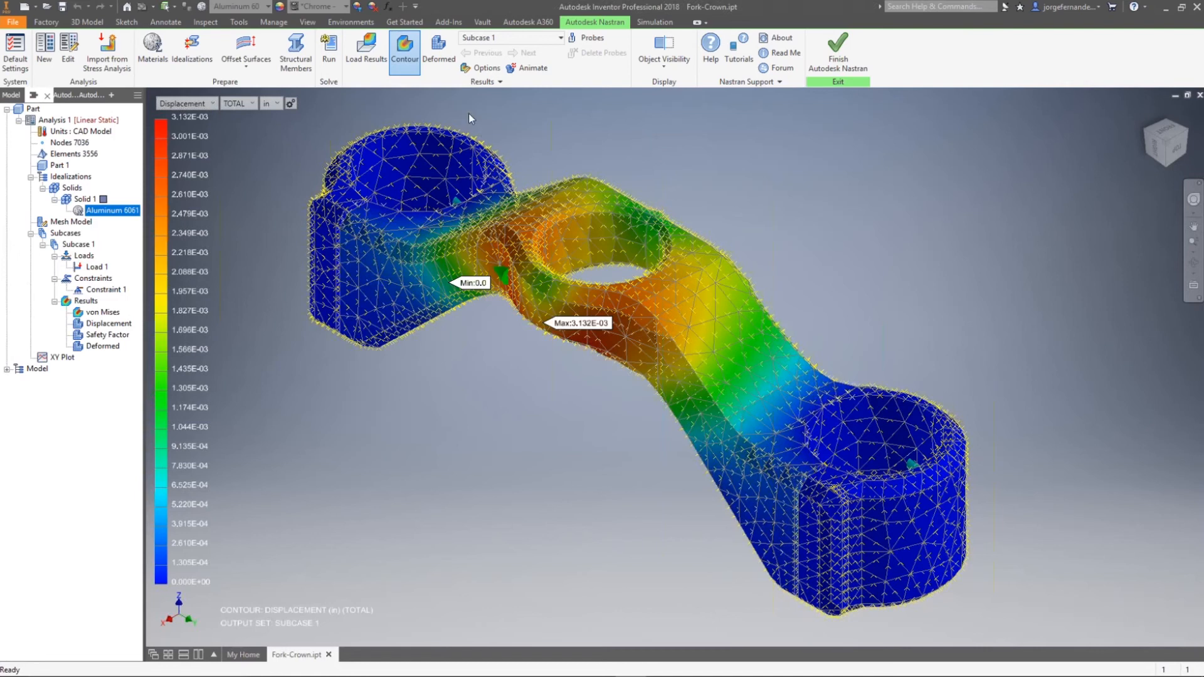
Return to the fork crown in Inventor, hide the contour plot and view the Mesh Control options without changing them
{"action": "left_click", "coordinate": [402, 50]}
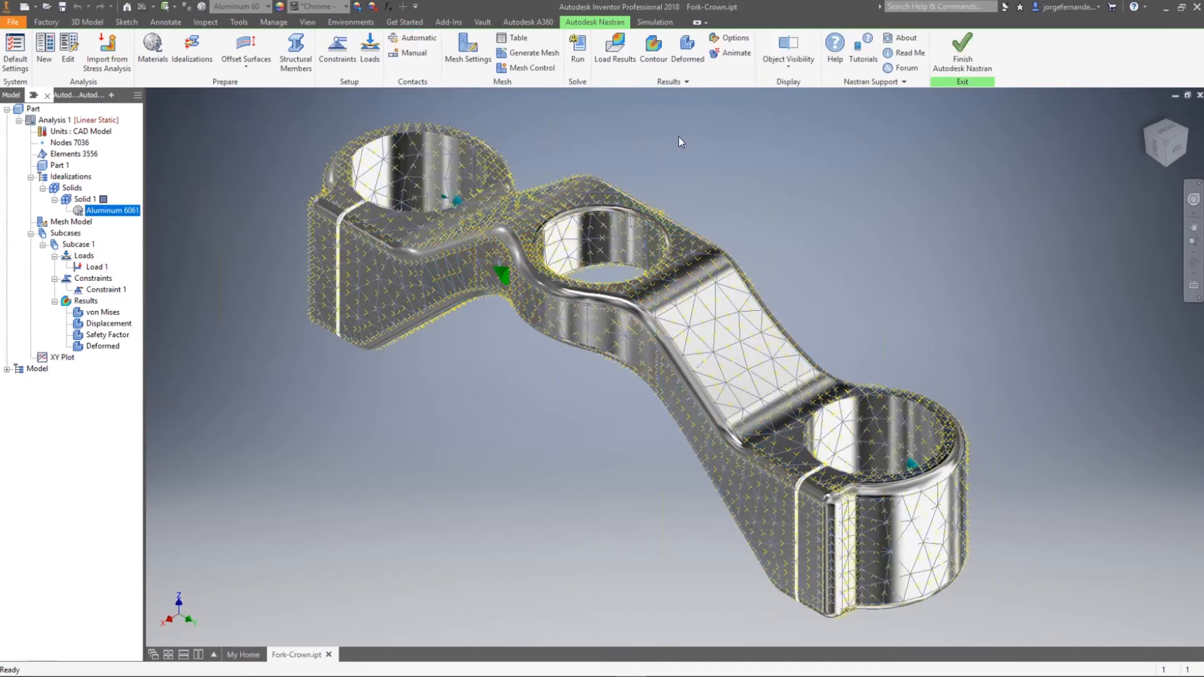
{"action": "left_click", "coordinate": [533, 72]}
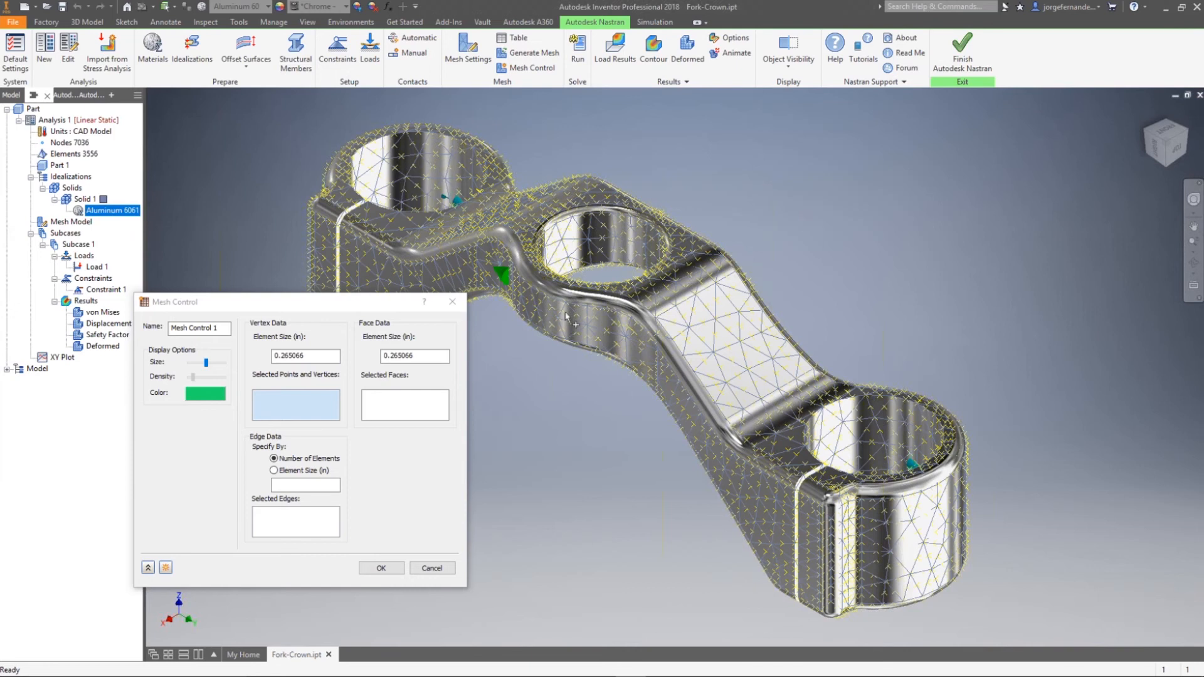
{"action": "left_click", "coordinate": [452, 301]}
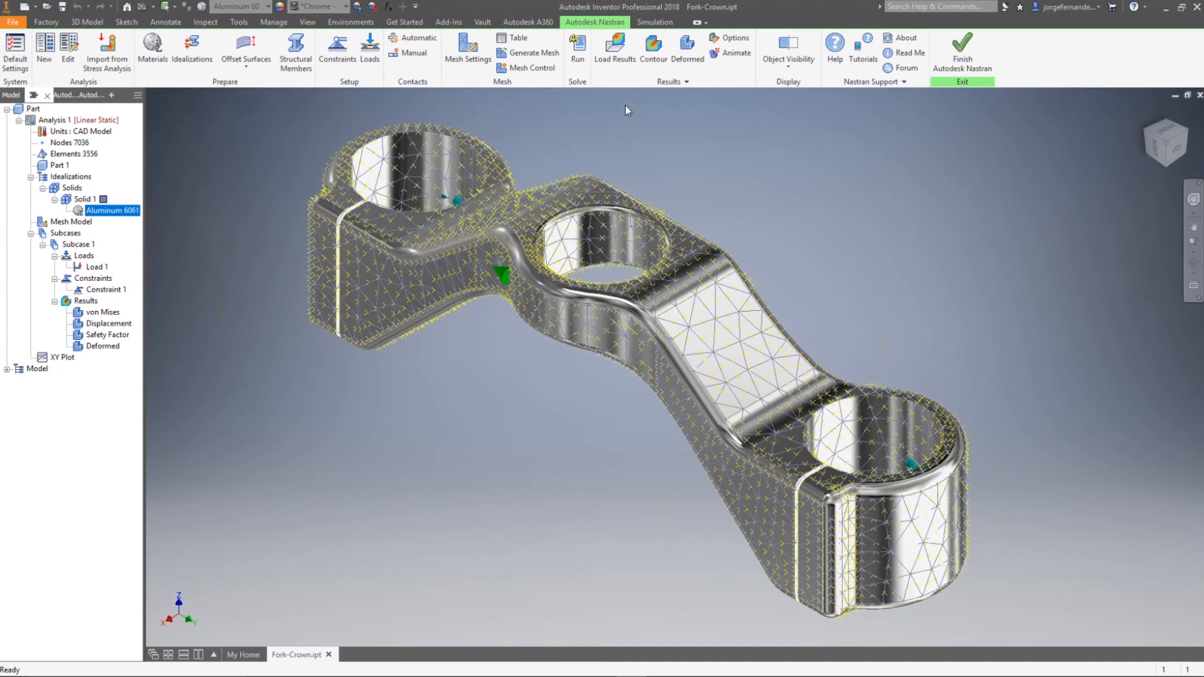
Display the contour results again and plot the Solid Mesh Convergence Error from the Other category
{"action": "left_click", "coordinate": [653, 47]}
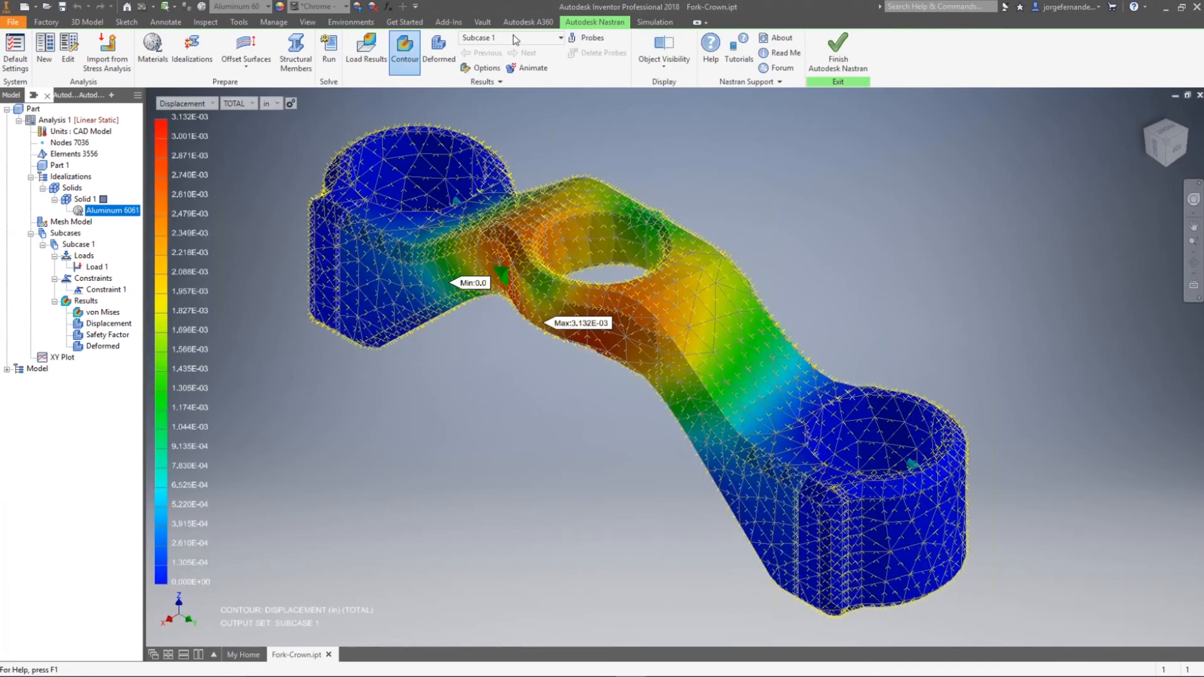
{"action": "left_click", "coordinate": [212, 104]}
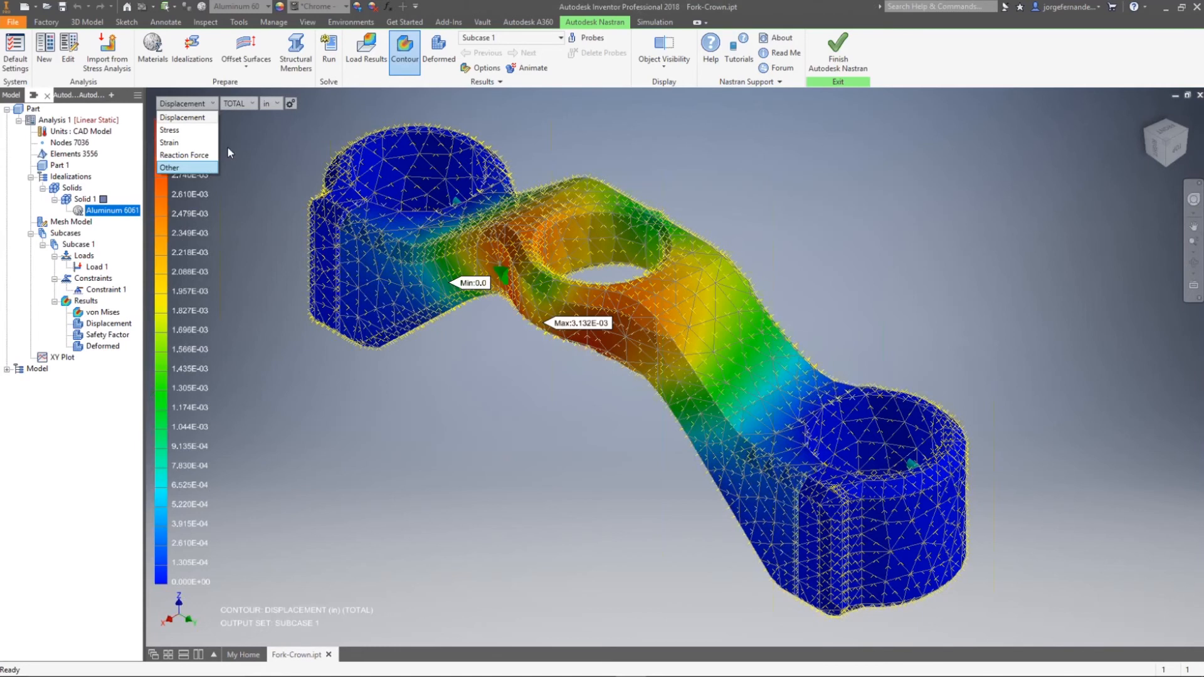
{"action": "left_click", "coordinate": [248, 104]}
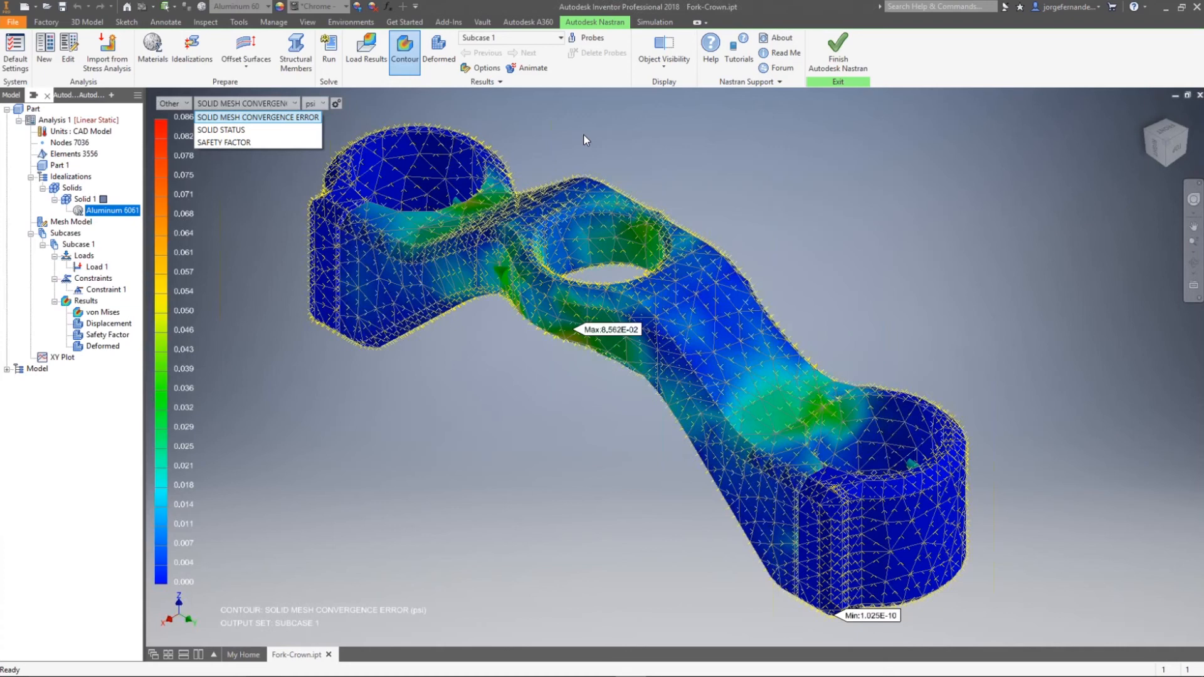
{"action": "left_click", "coordinate": [606, 120]}
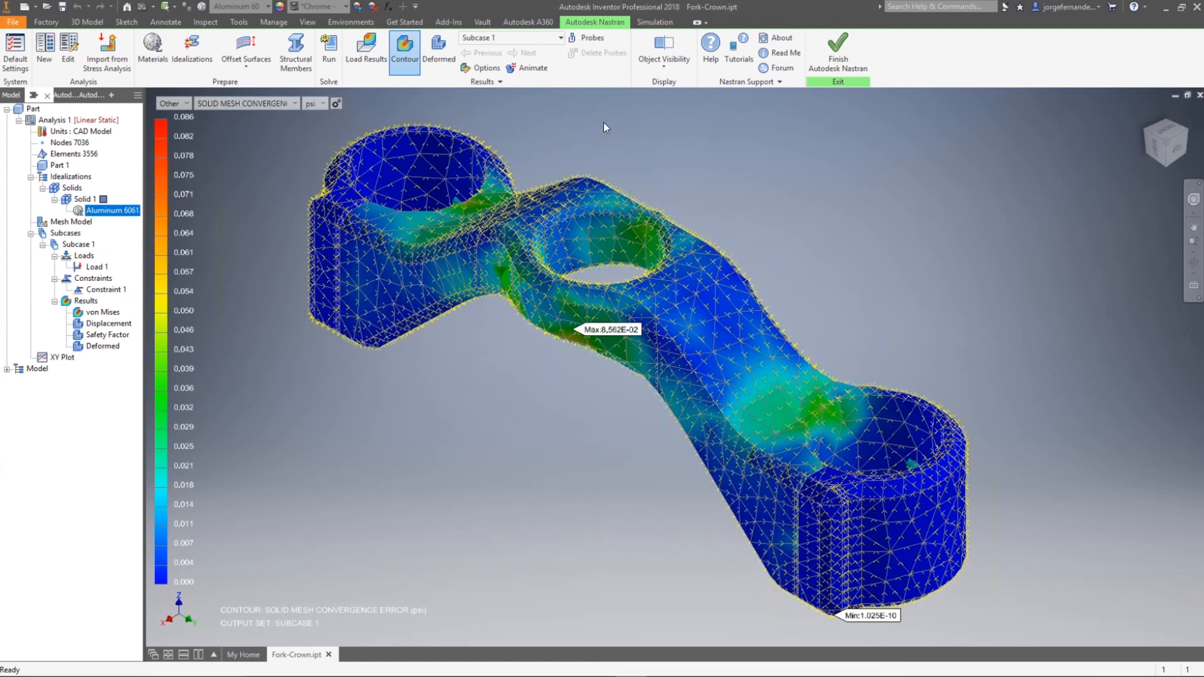
Turn on the deformed shape in the plot options, set the deformation scale to Actual and close the Plot dialog
{"action": "left_click", "coordinate": [480, 67]}
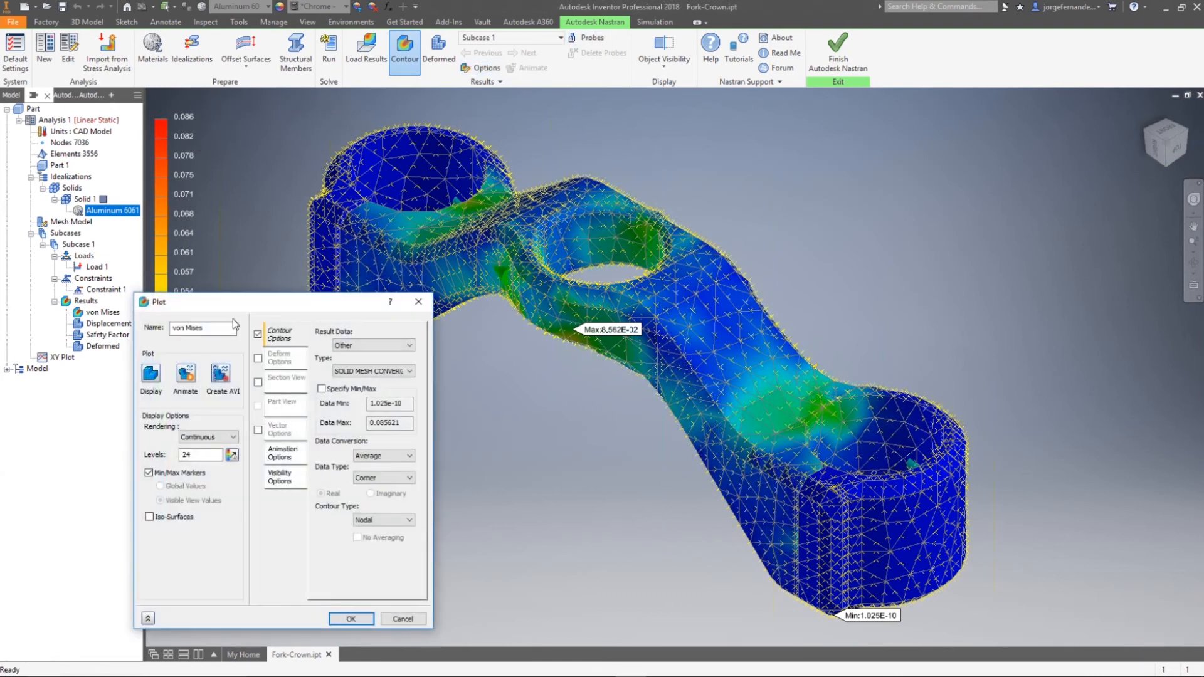
{"action": "left_click_drag", "start_coordinate": [249, 307], "coordinate": [365, 132]}
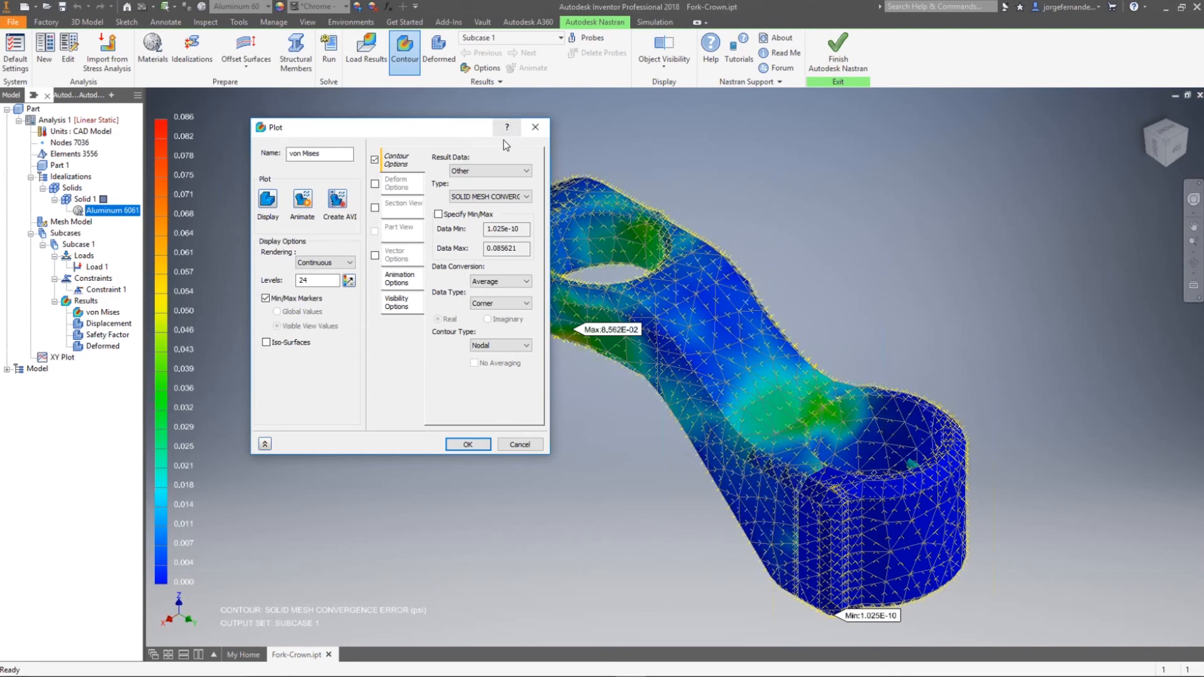
{"action": "left_click", "coordinate": [400, 190]}
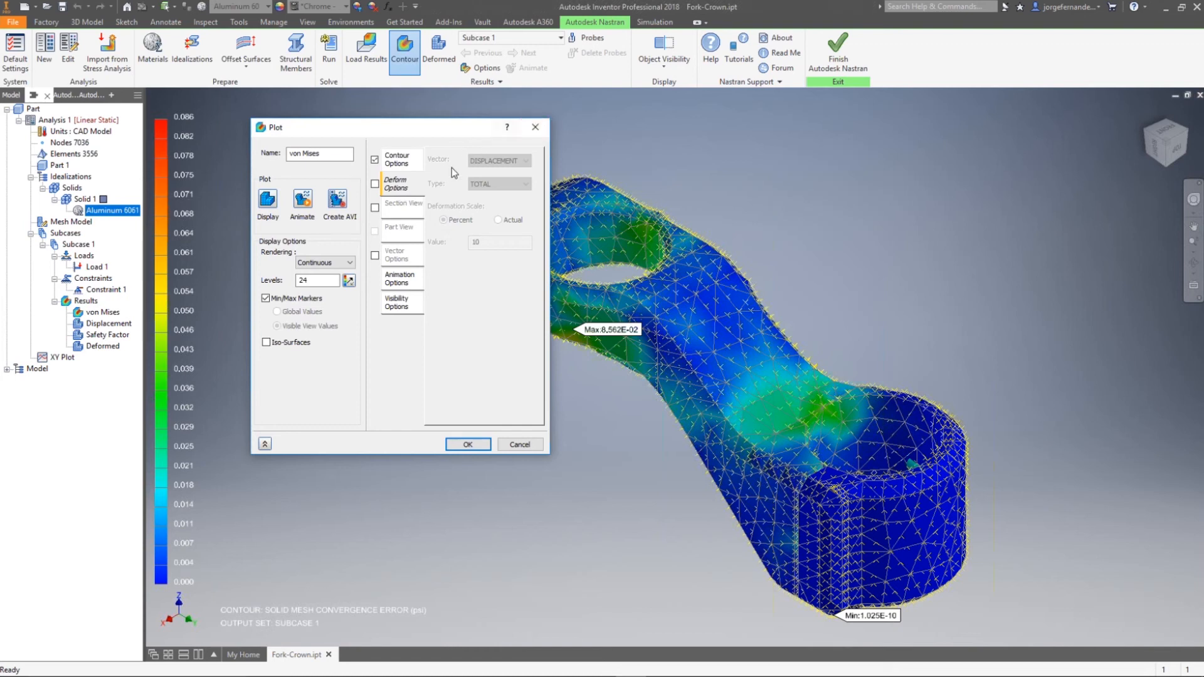
{"action": "left_click", "coordinate": [375, 183]}
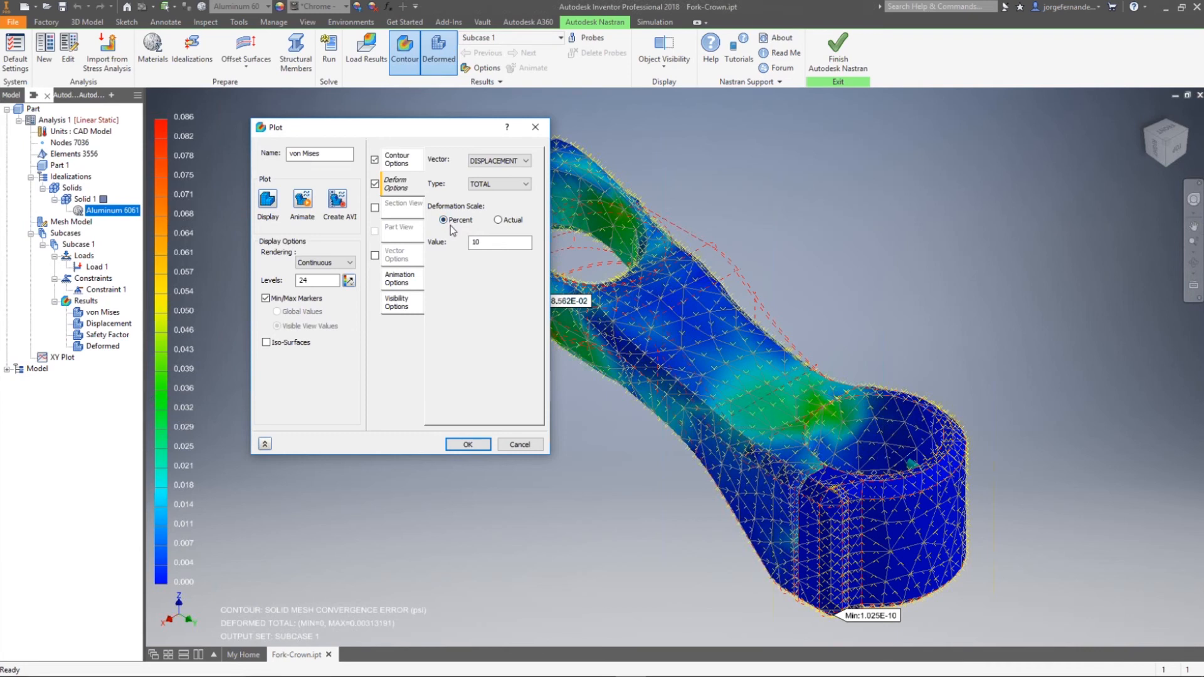
{"action": "left_click", "coordinate": [499, 222]}
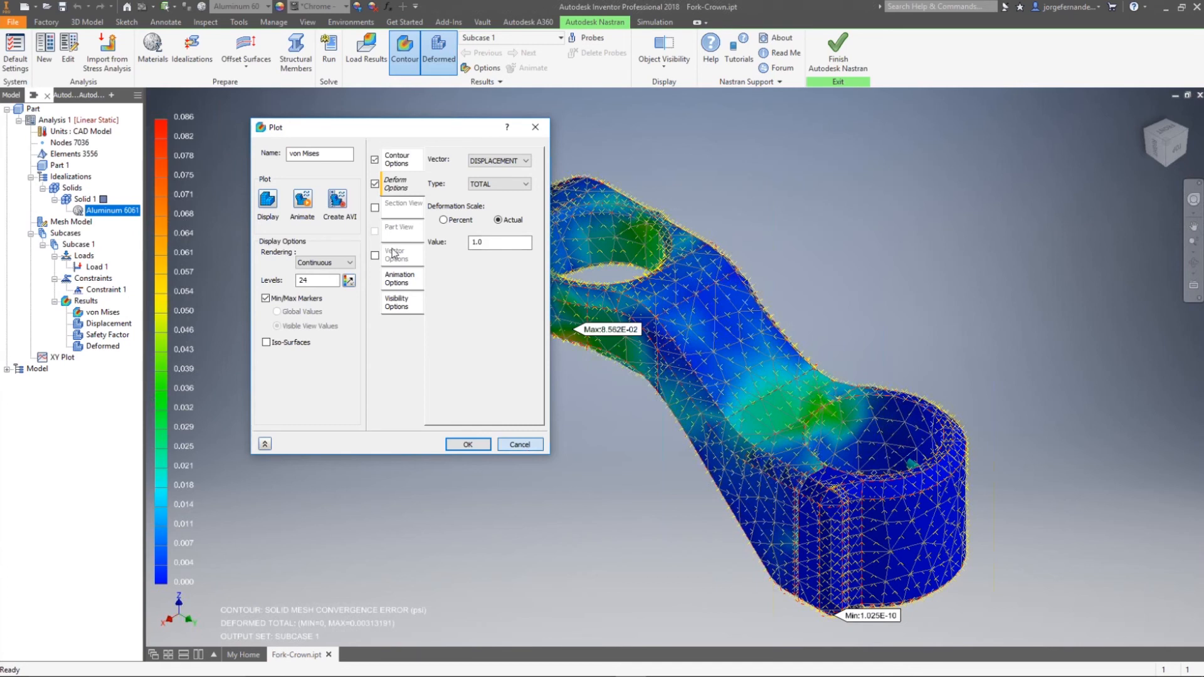
{"action": "left_click", "coordinate": [509, 444]}
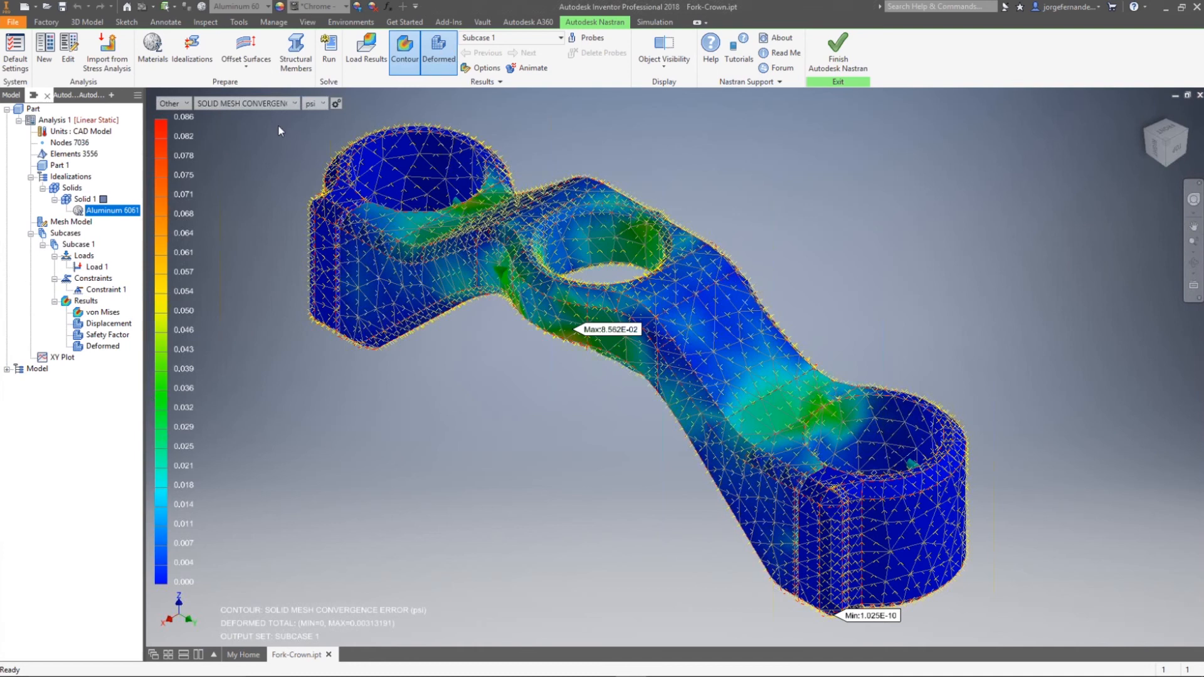
Try the grayscale color option on the contour plot, restore the color scale and close the Color Plot options
{"action": "left_click", "coordinate": [337, 104]}
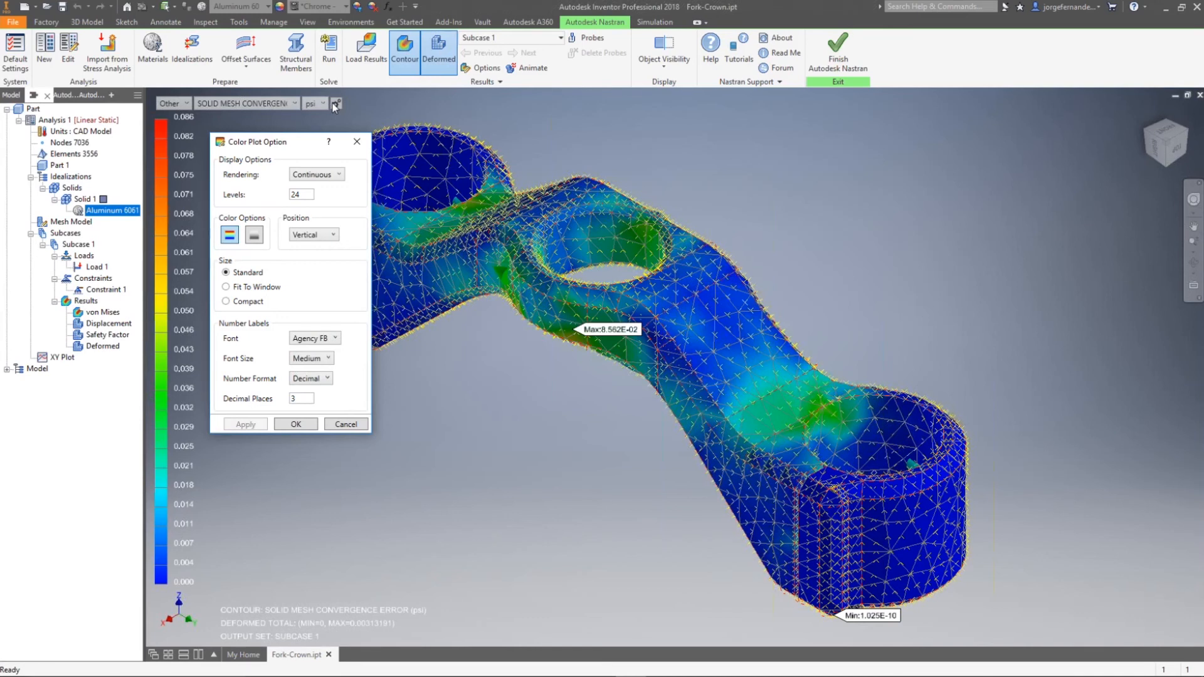
{"action": "left_click", "coordinate": [257, 236]}
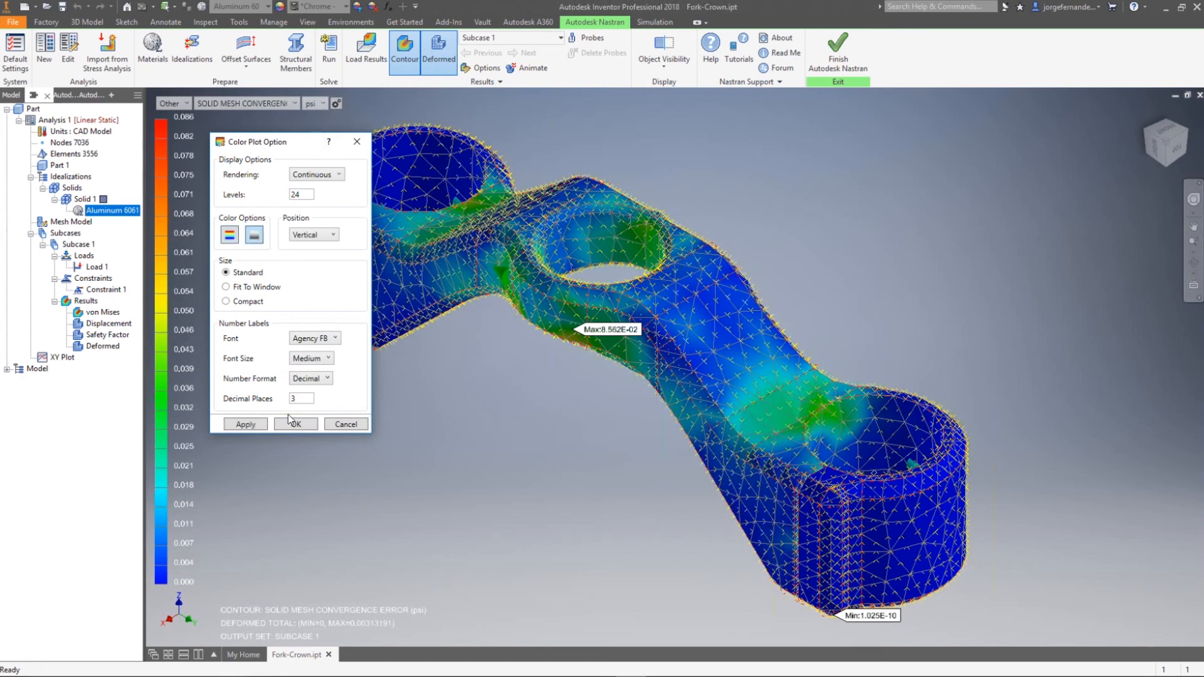
{"action": "left_click", "coordinate": [251, 425]}
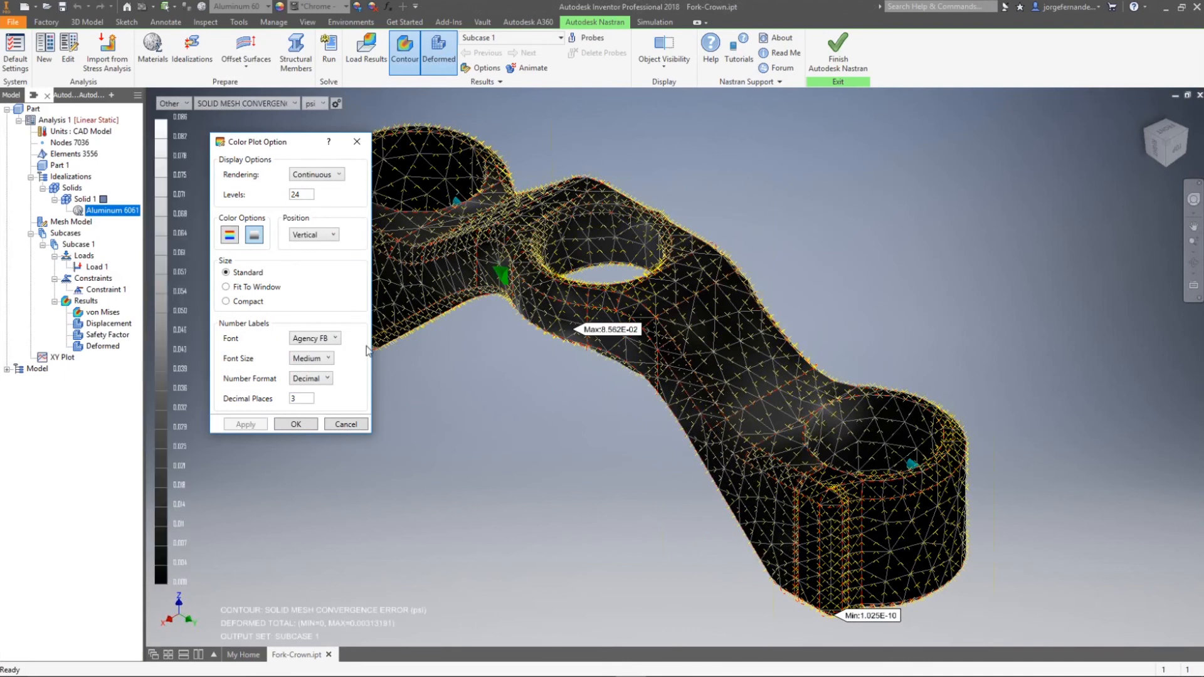
{"action": "left_click", "coordinate": [230, 236]}
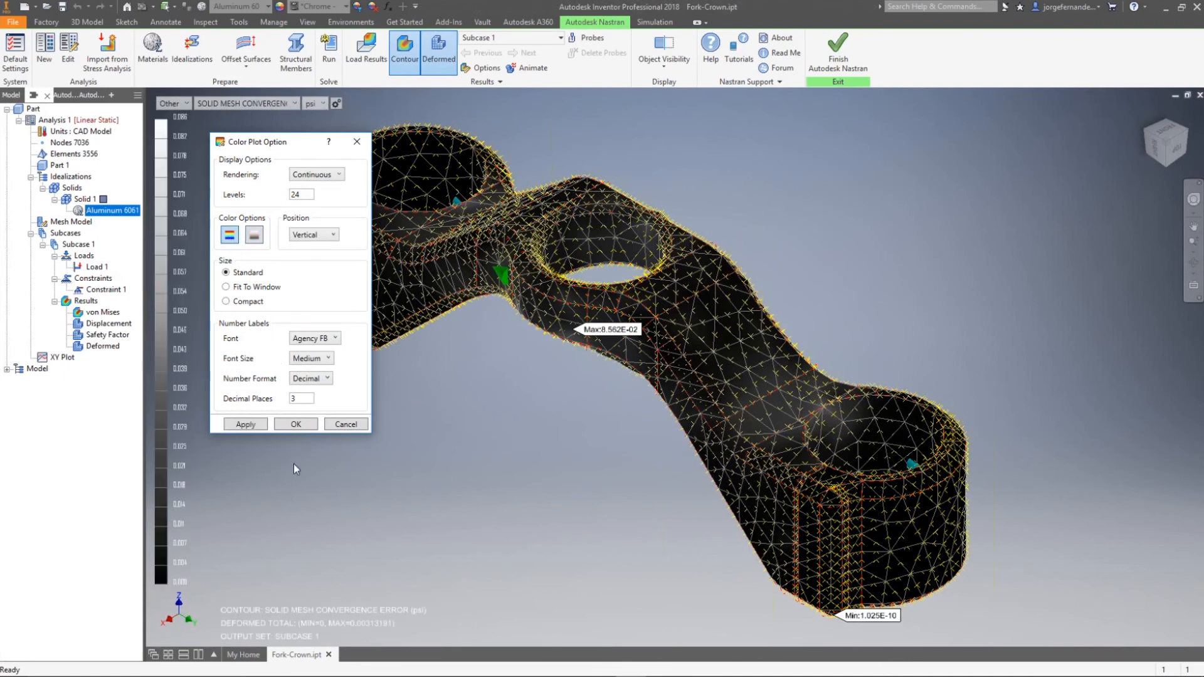
{"action": "left_click", "coordinate": [249, 427]}
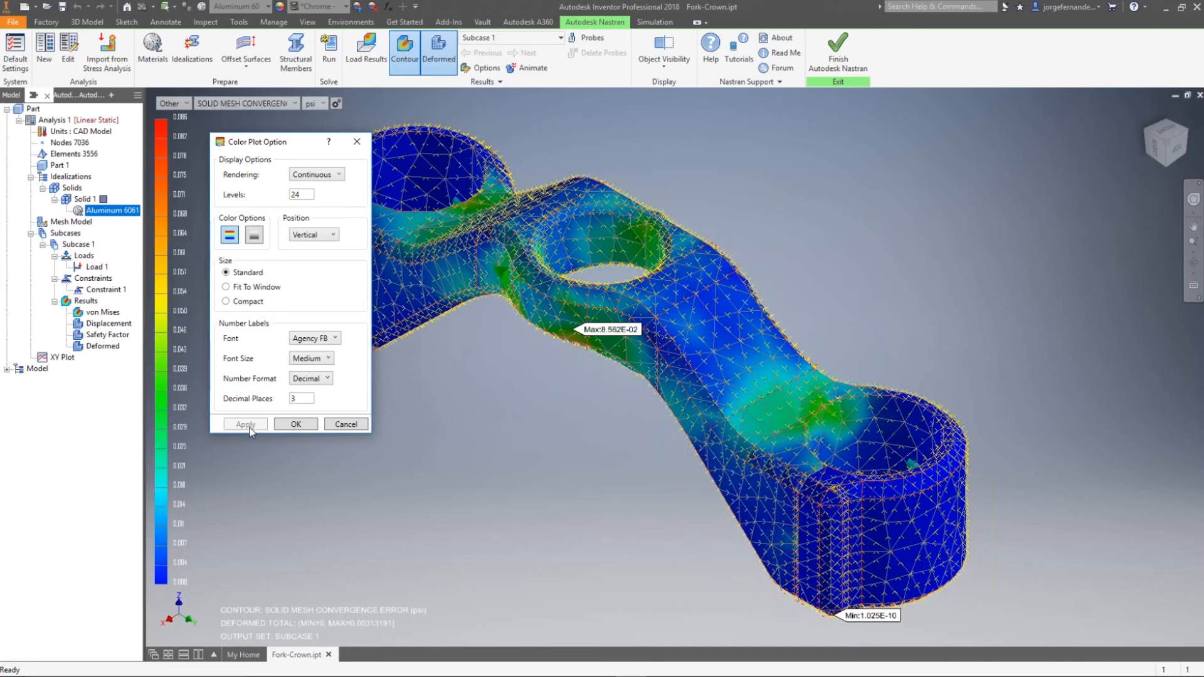
{"action": "left_click", "coordinate": [296, 425]}
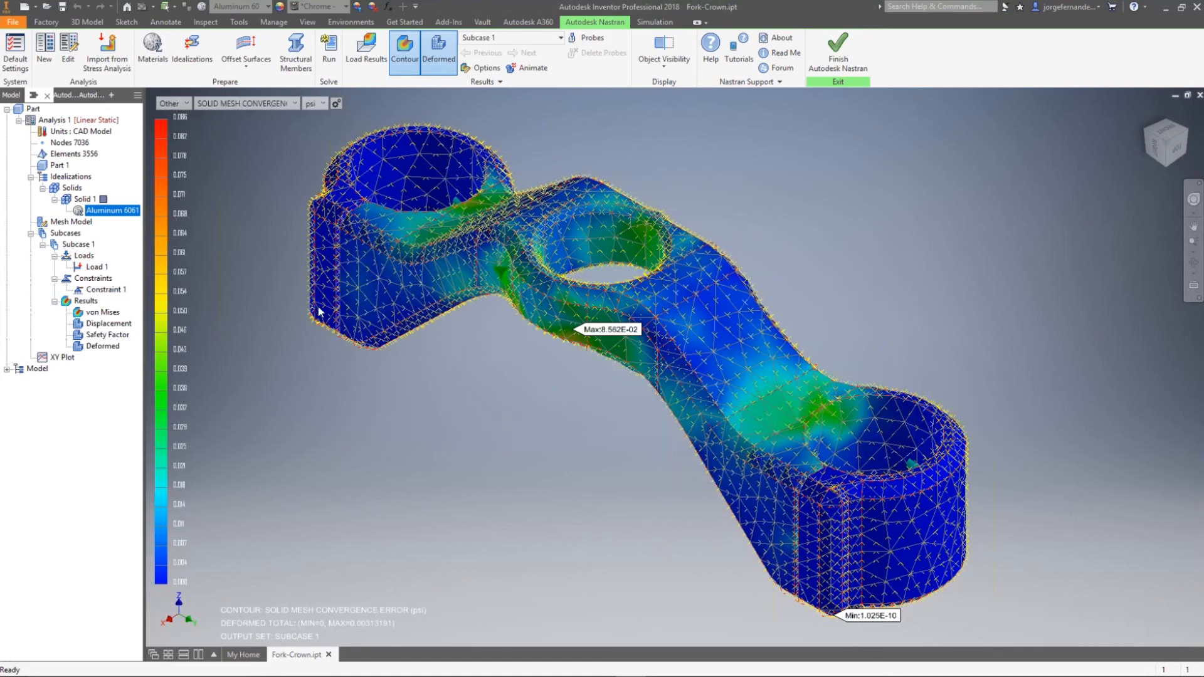
Hide the contour and deformed results and view the Element Order choices in Mesh Settings without changing them
{"action": "left_click", "coordinate": [406, 55]}
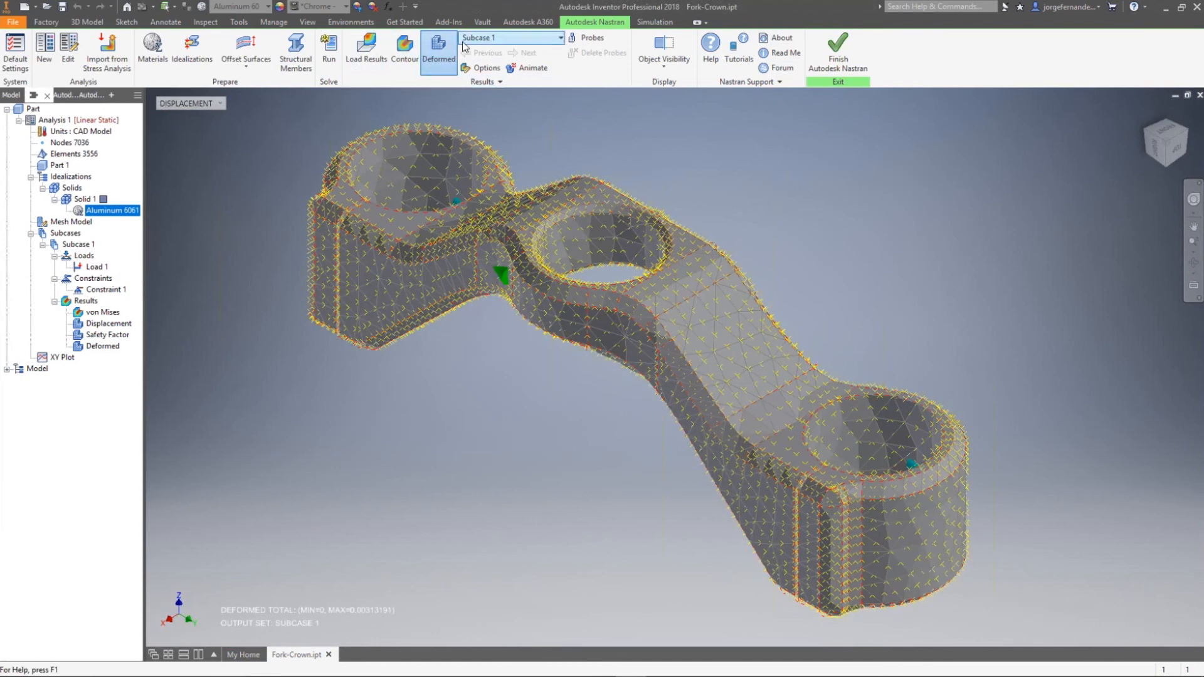
{"action": "left_click", "coordinate": [438, 53]}
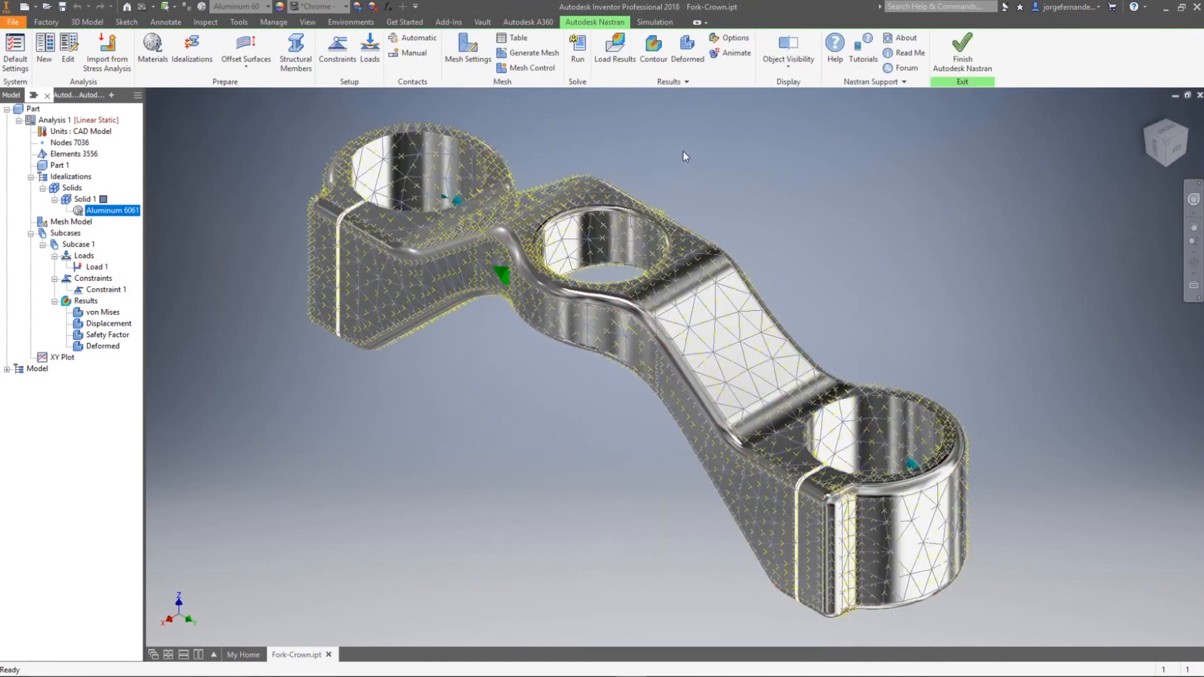
{"action": "left_click", "coordinate": [467, 50]}
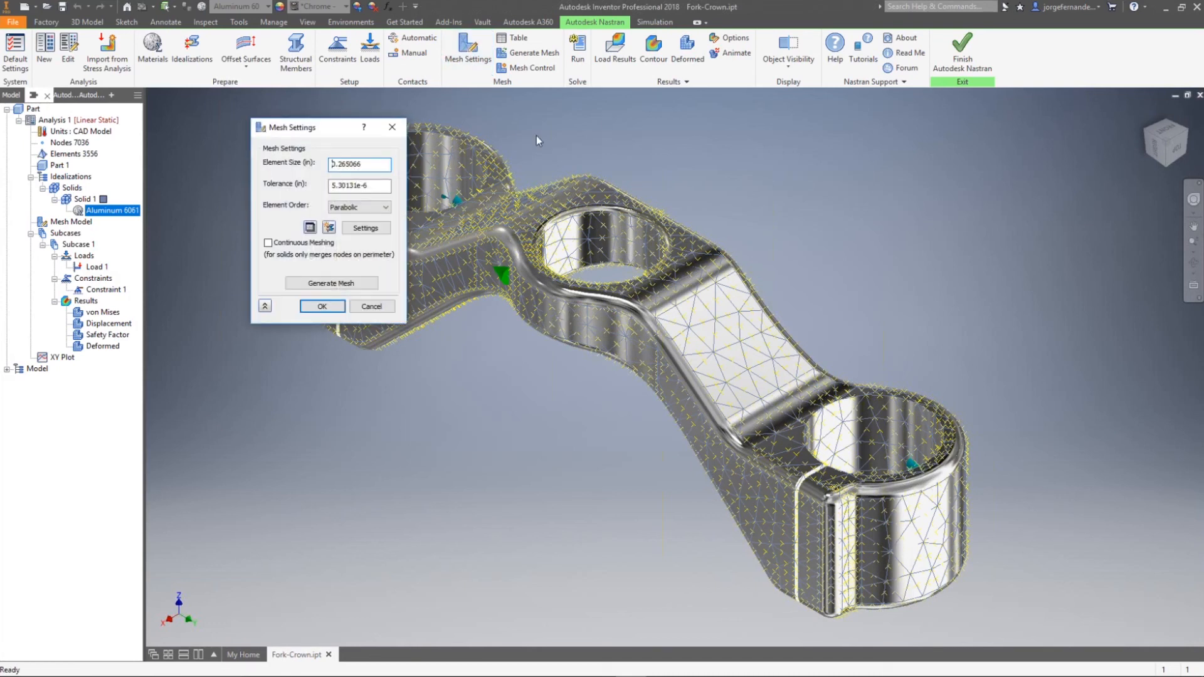
{"action": "left_click", "coordinate": [369, 208]}
{"action": "left_click", "coordinate": [369, 208]}
{"action": "left_click", "coordinate": [371, 308]}
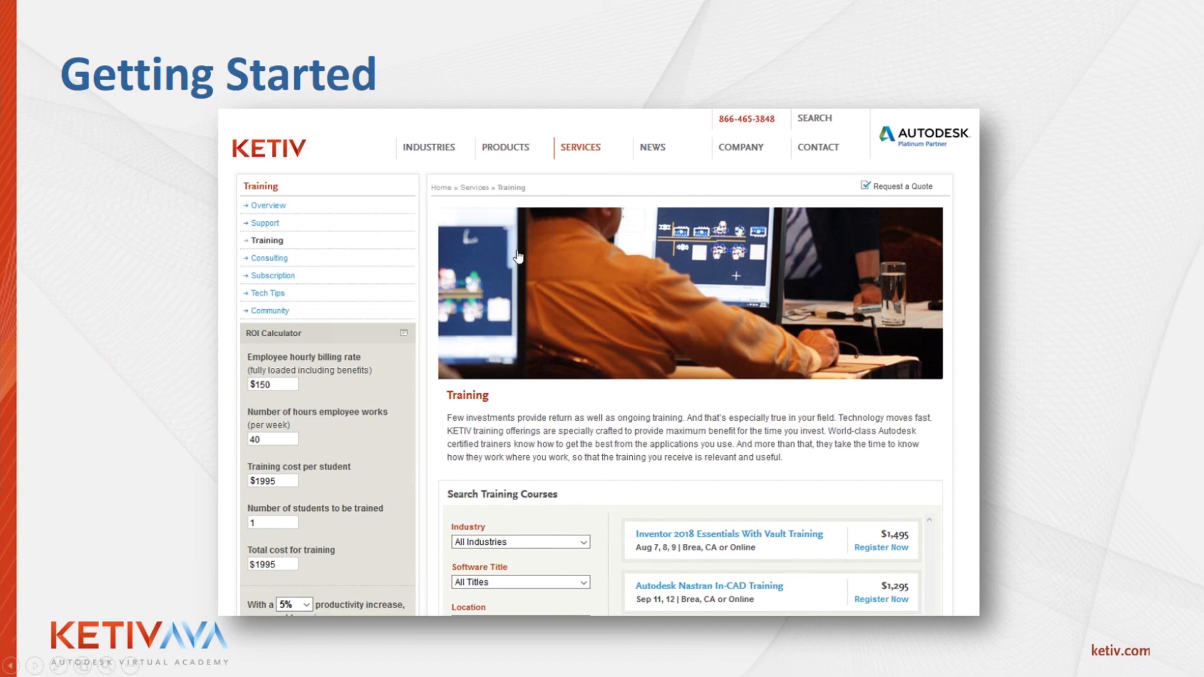
Bring the Firefox window with the KETIV training page onto this screen and maximize it to view the course listings
{"action": "left_click_drag", "start_coordinate": [1203, 119], "coordinate": [760, 116]}
{"action": "double_click", "coordinate": [760, 116]}
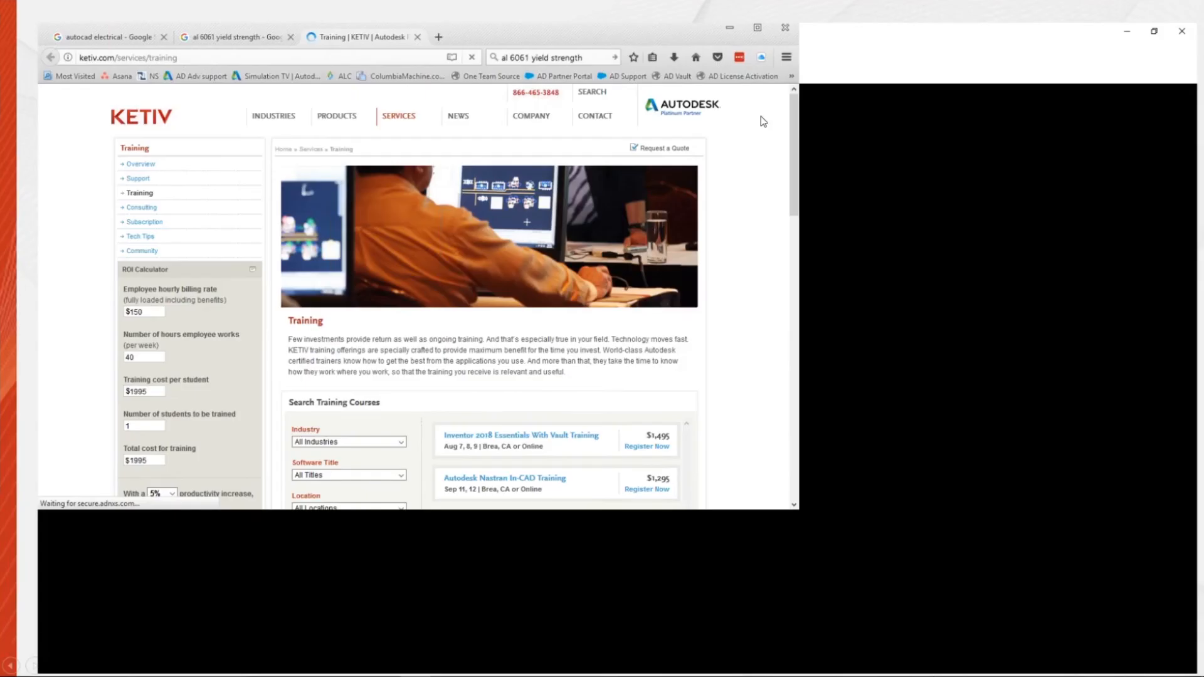
{"action": "mouse_move", "coordinate": [580, 100]}
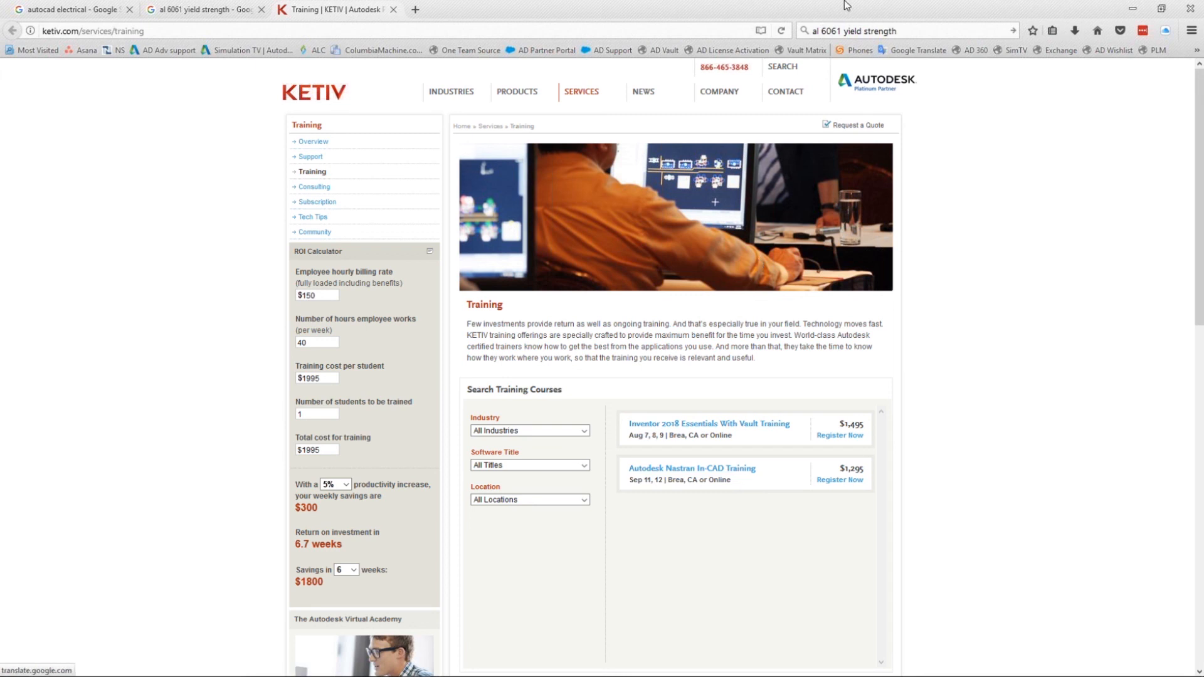
Return to the PowerPoint slide show and advance from Getting Started to the Nastran In-CAD Capabilities slide
{"action": "left_click", "coordinate": [1134, 11]}
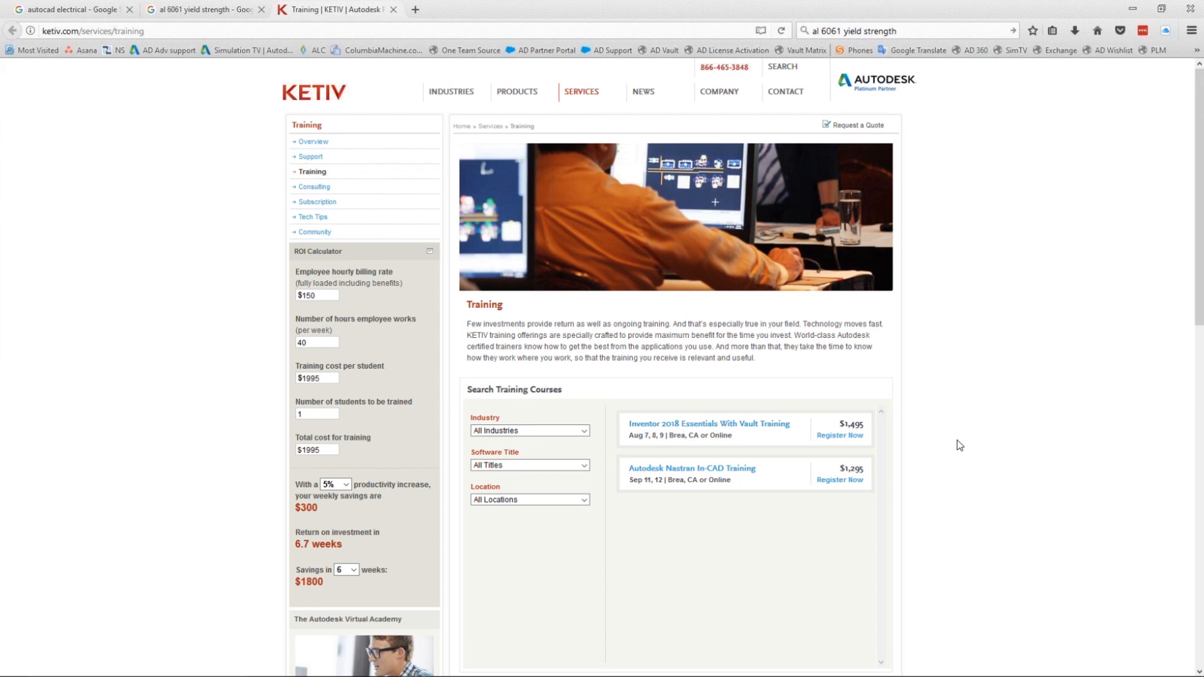
{"action": "key", "text": "alt+Tab"}
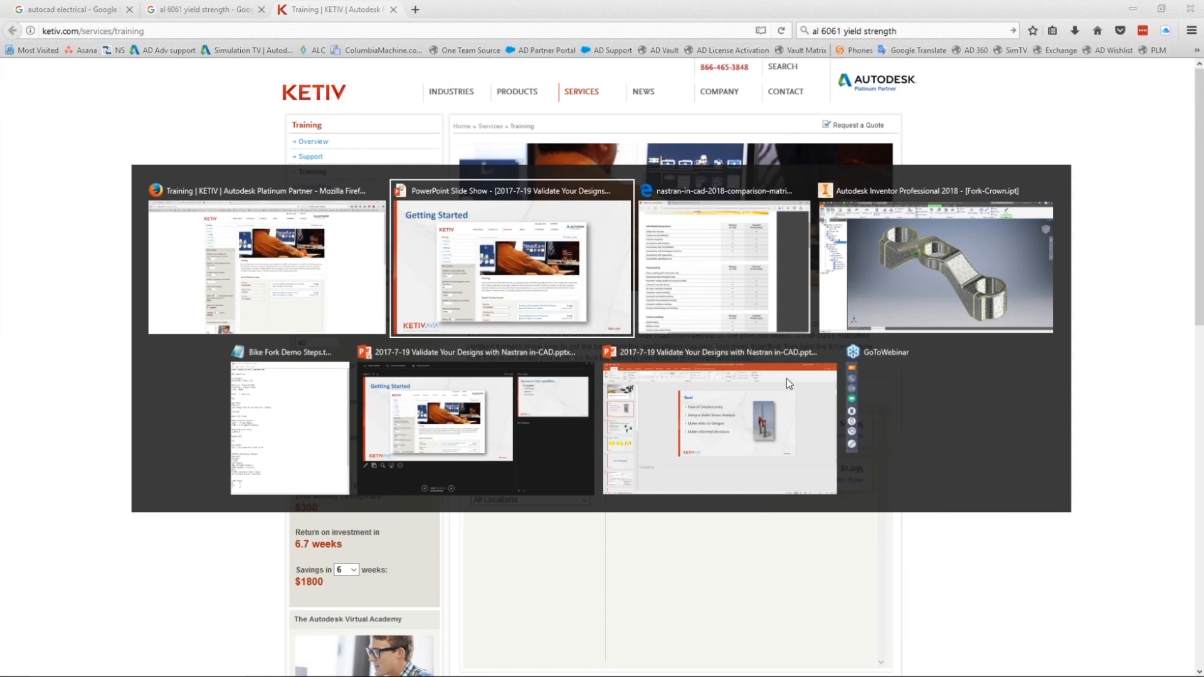
{"action": "left_click", "coordinate": [513, 278]}
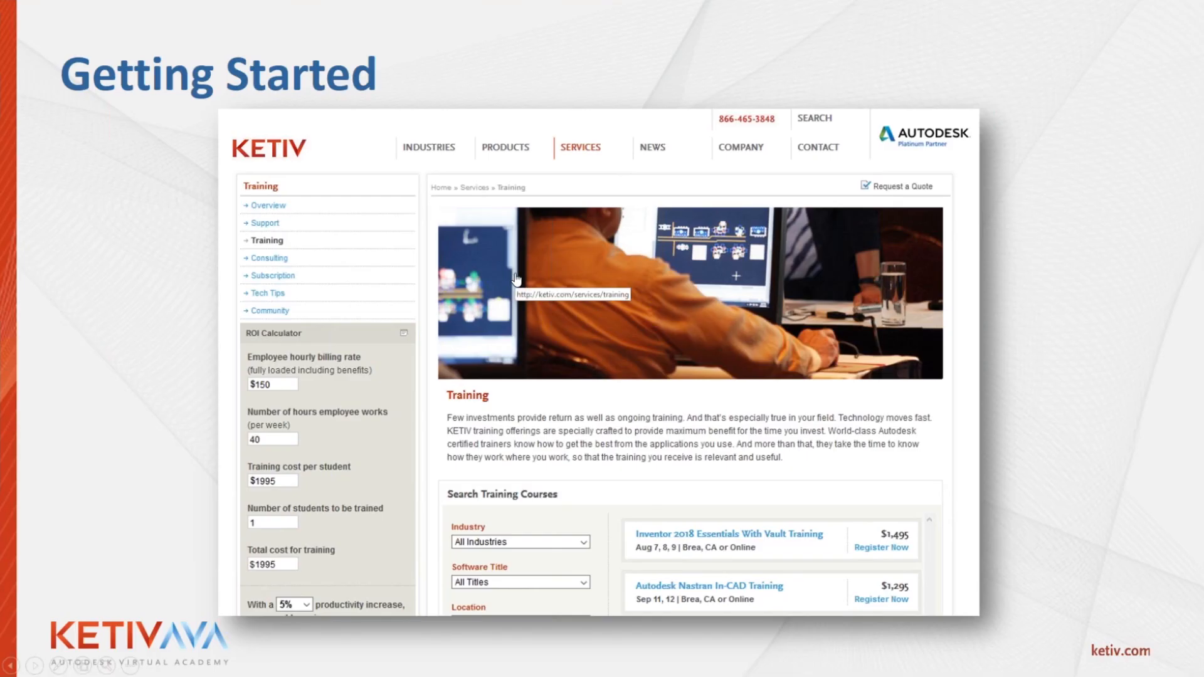
{"action": "left_click", "coordinate": [514, 278]}
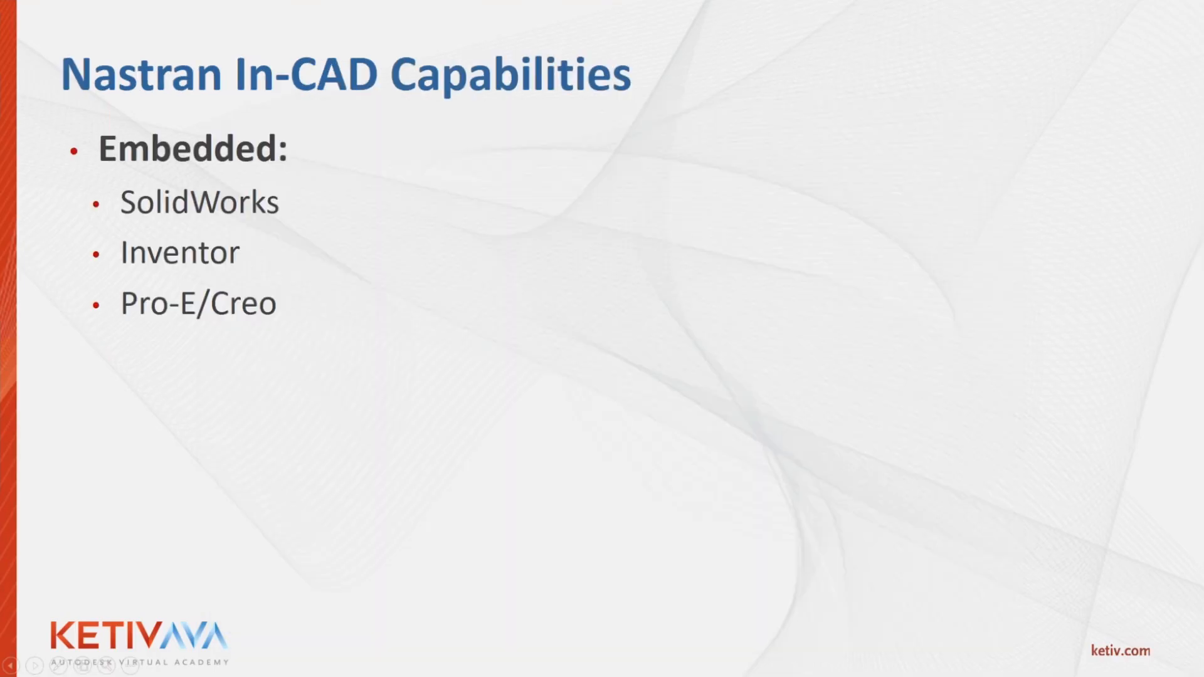